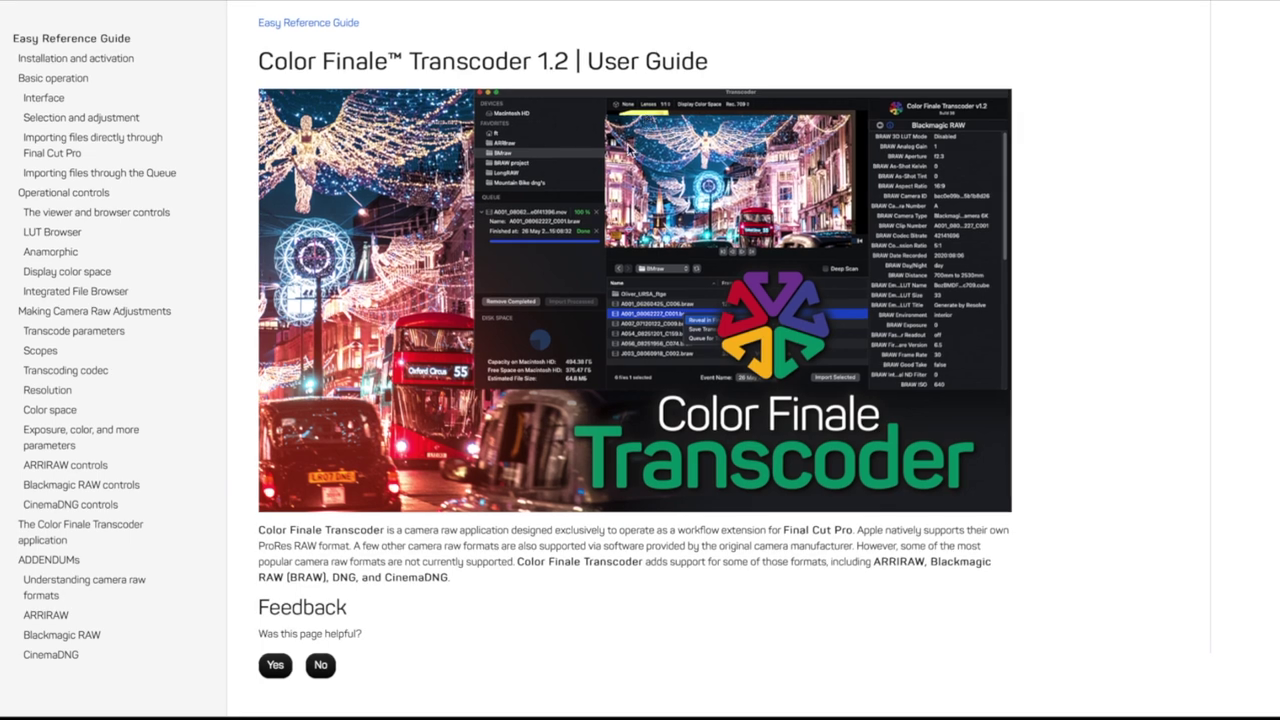
Mark the user guide page as helpful and open the Transcoder installer disk image
click(276, 665)
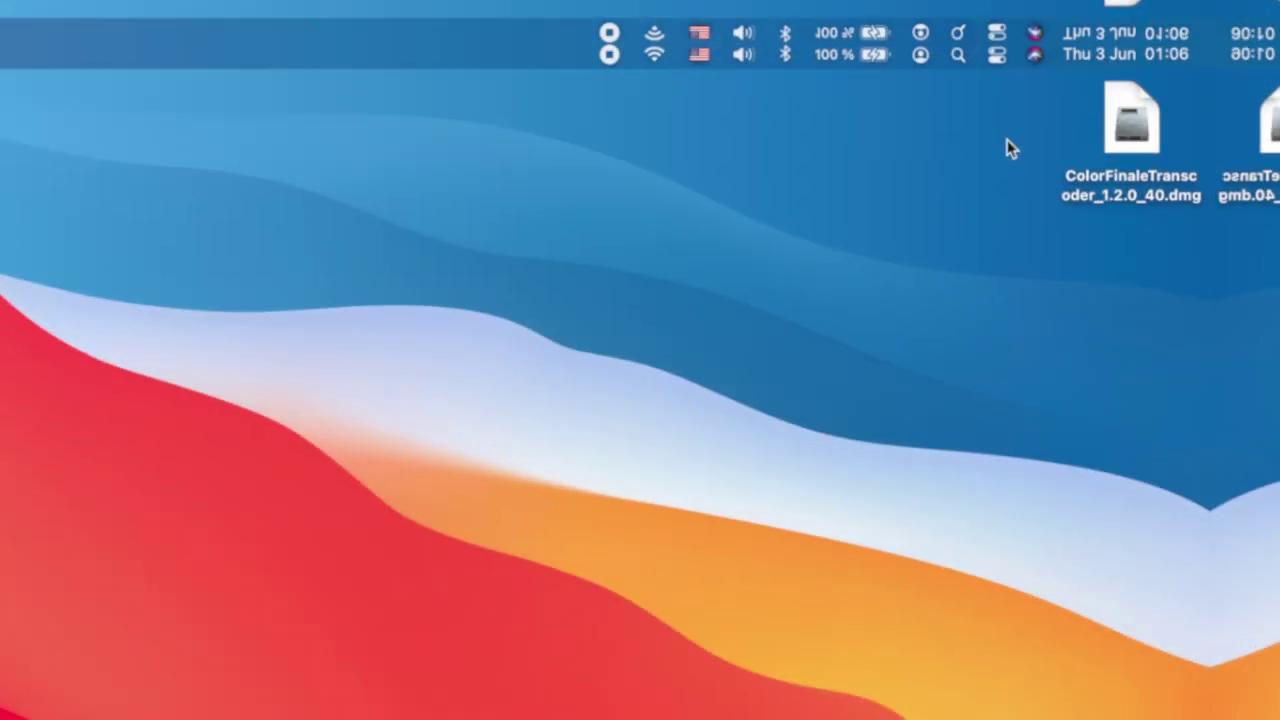
click(1195, 93)
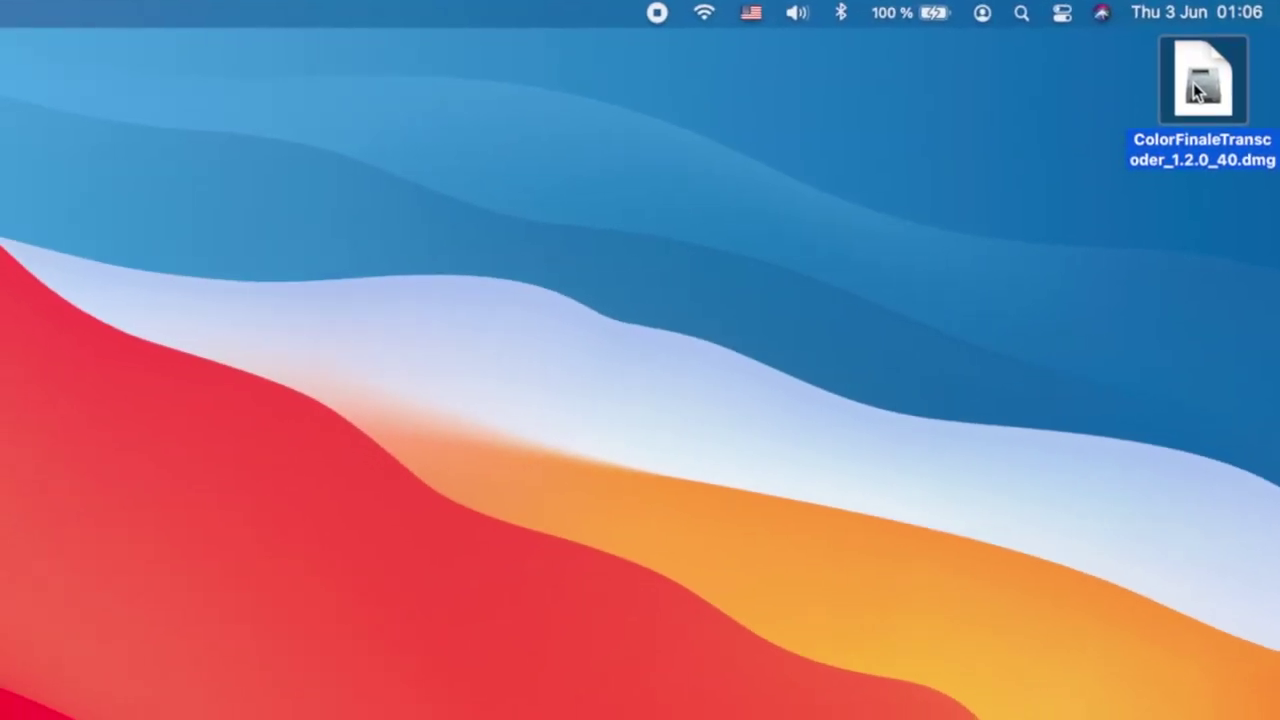
double_click(1195, 93)
Accept the licence agreement and launch Color Finale Transcoder, confirming the security prompt
scroll(476, 554, down, 5)
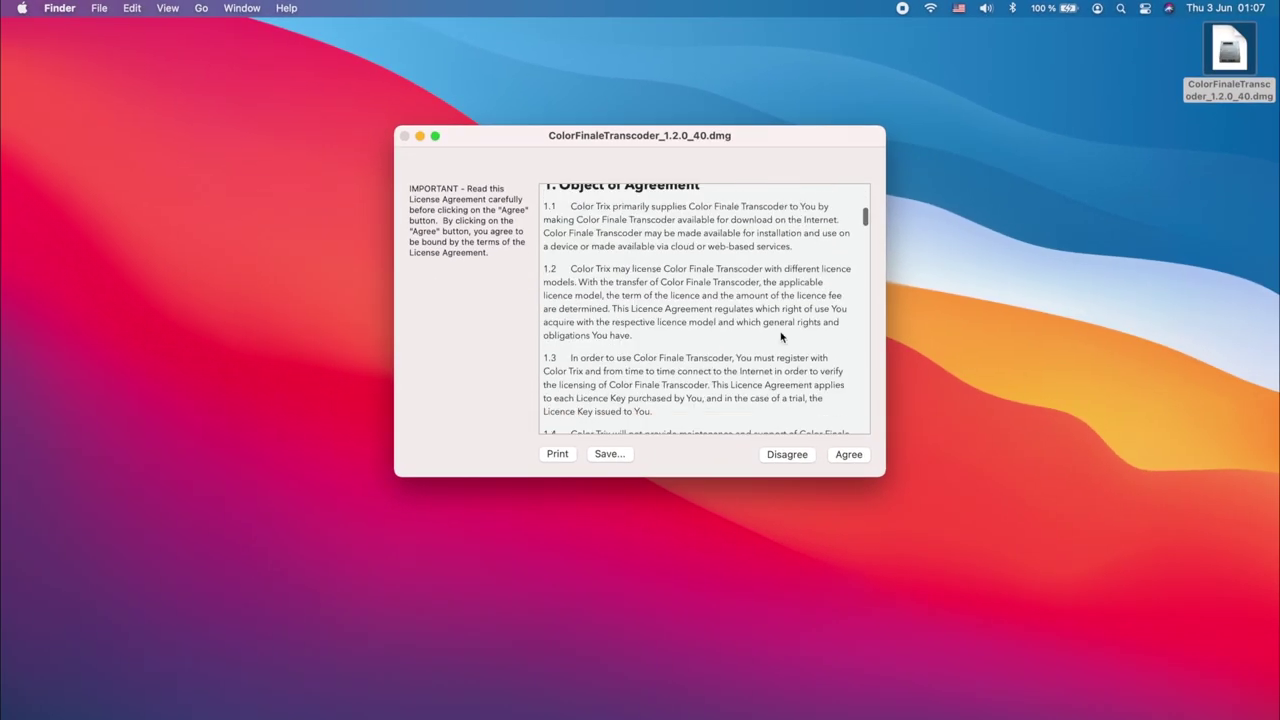
scroll(781, 337, down, 5)
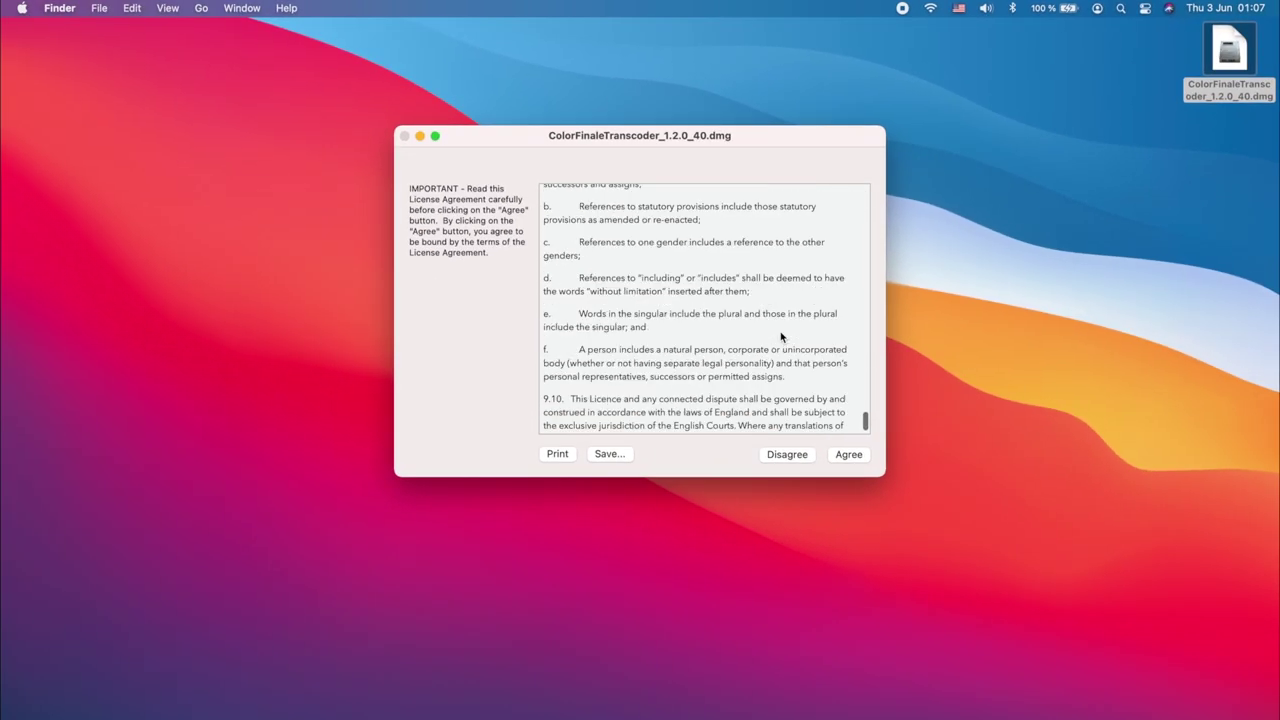
click(848, 454)
click(203, 178)
double_click(203, 176)
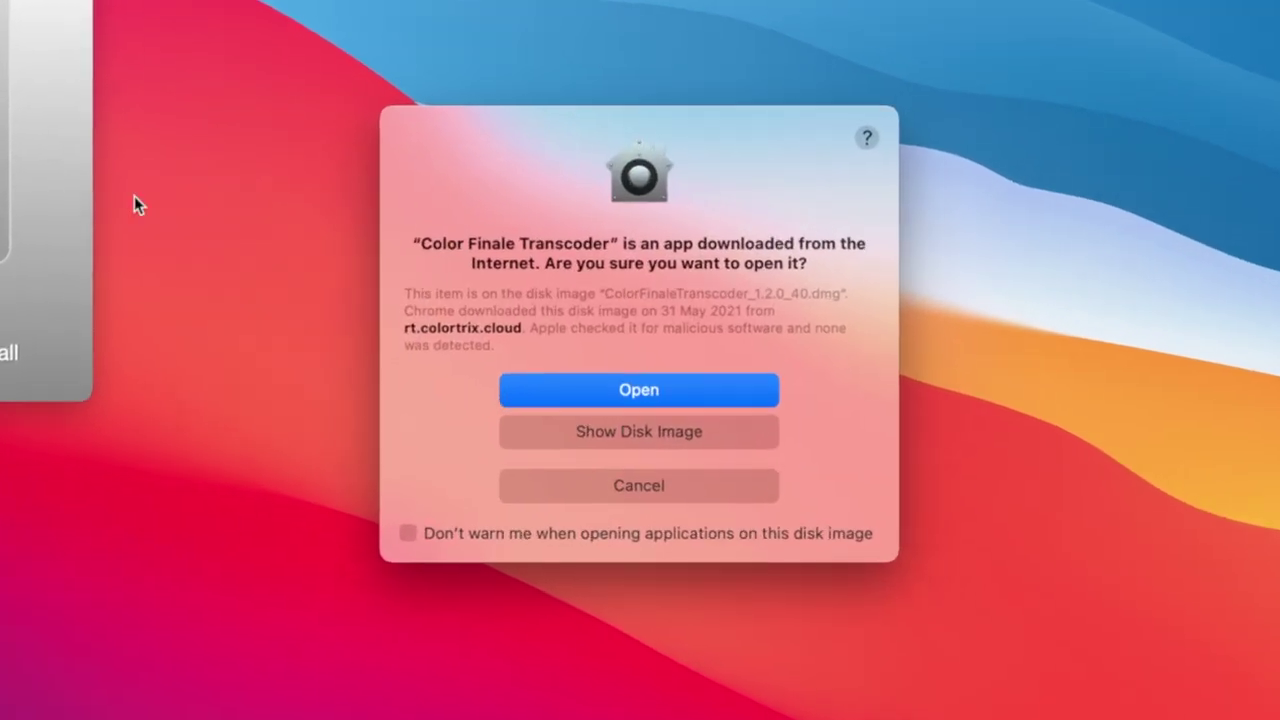
click(593, 397)
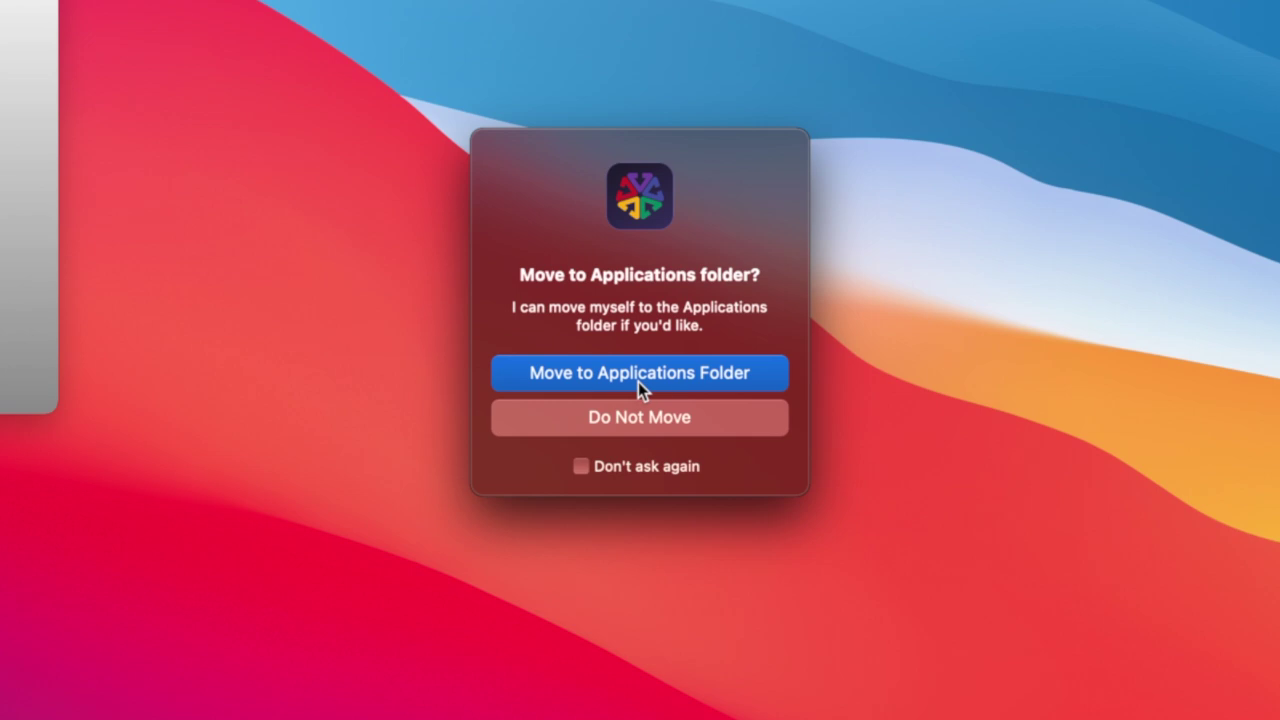
Move the app into Applications and activate it with the pasted licence code
click(638, 382)
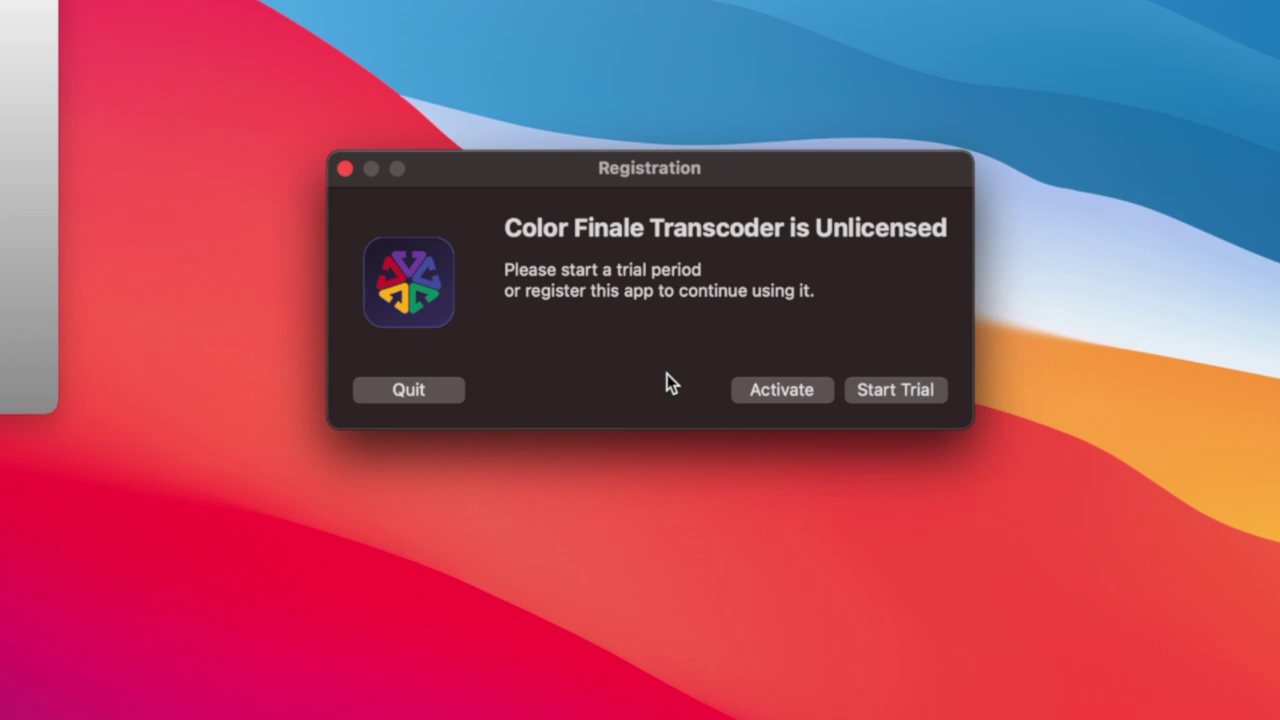
click(757, 391)
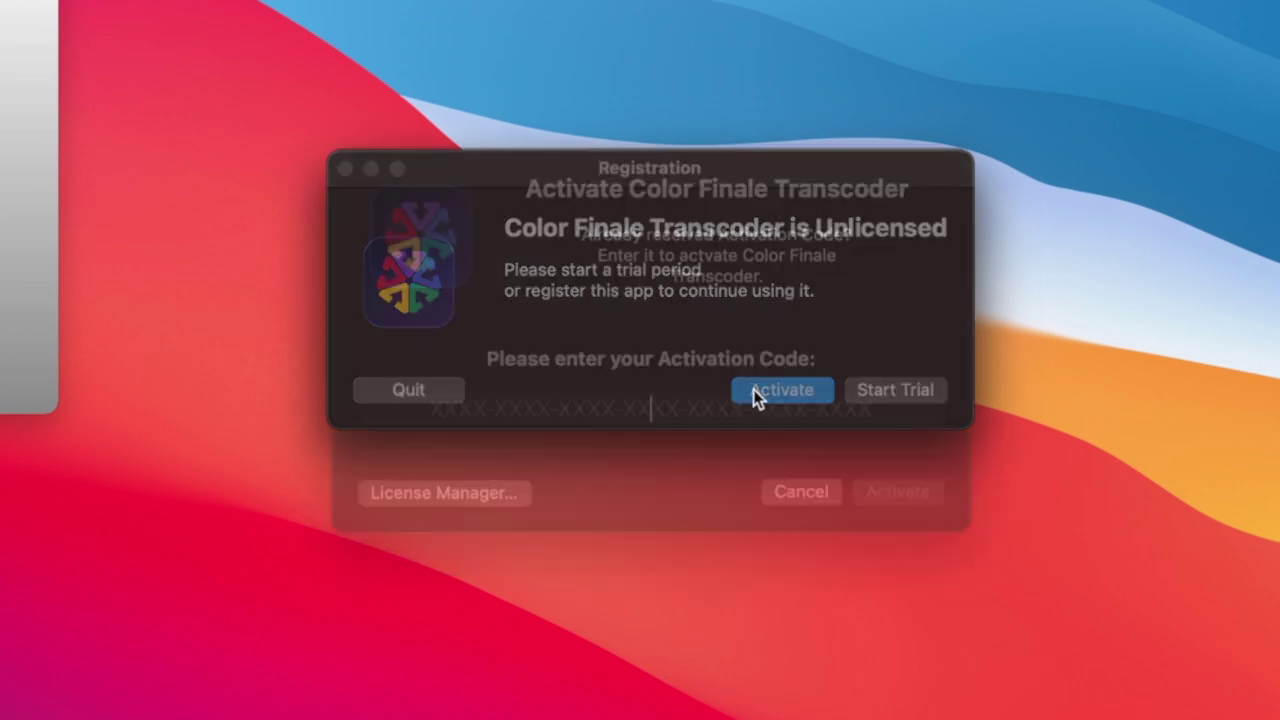
key(super+v)
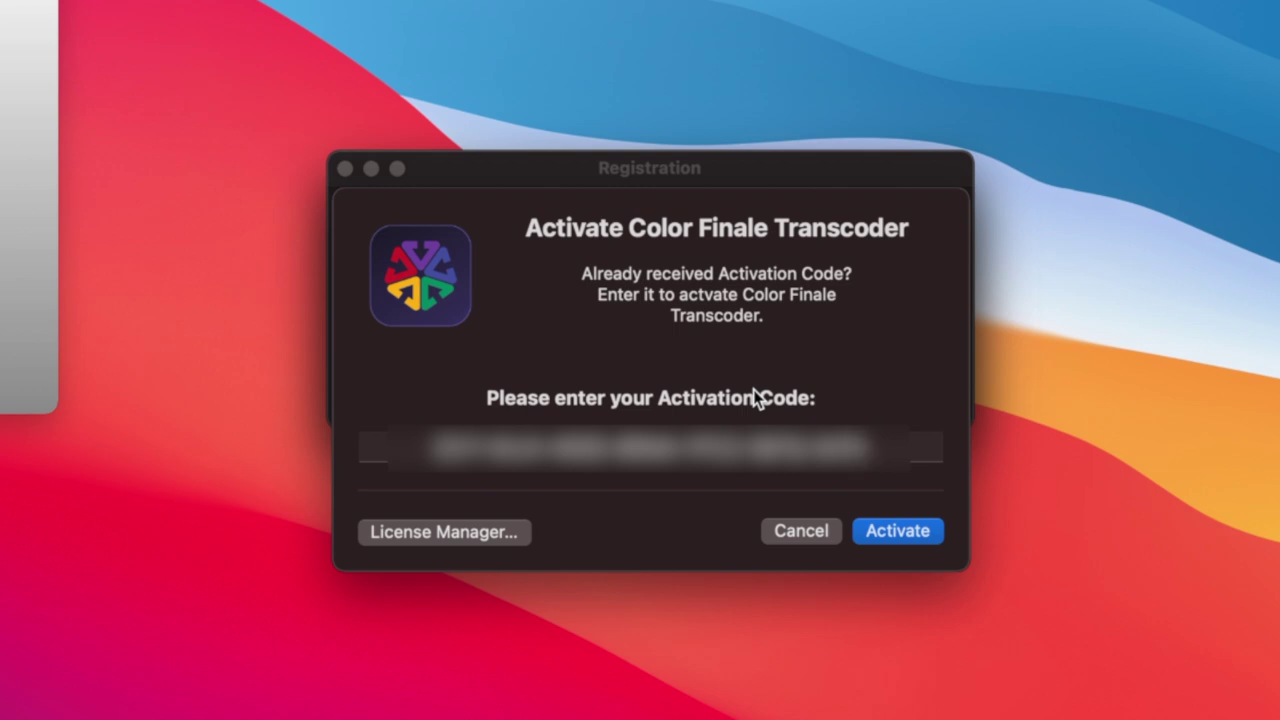
click(903, 533)
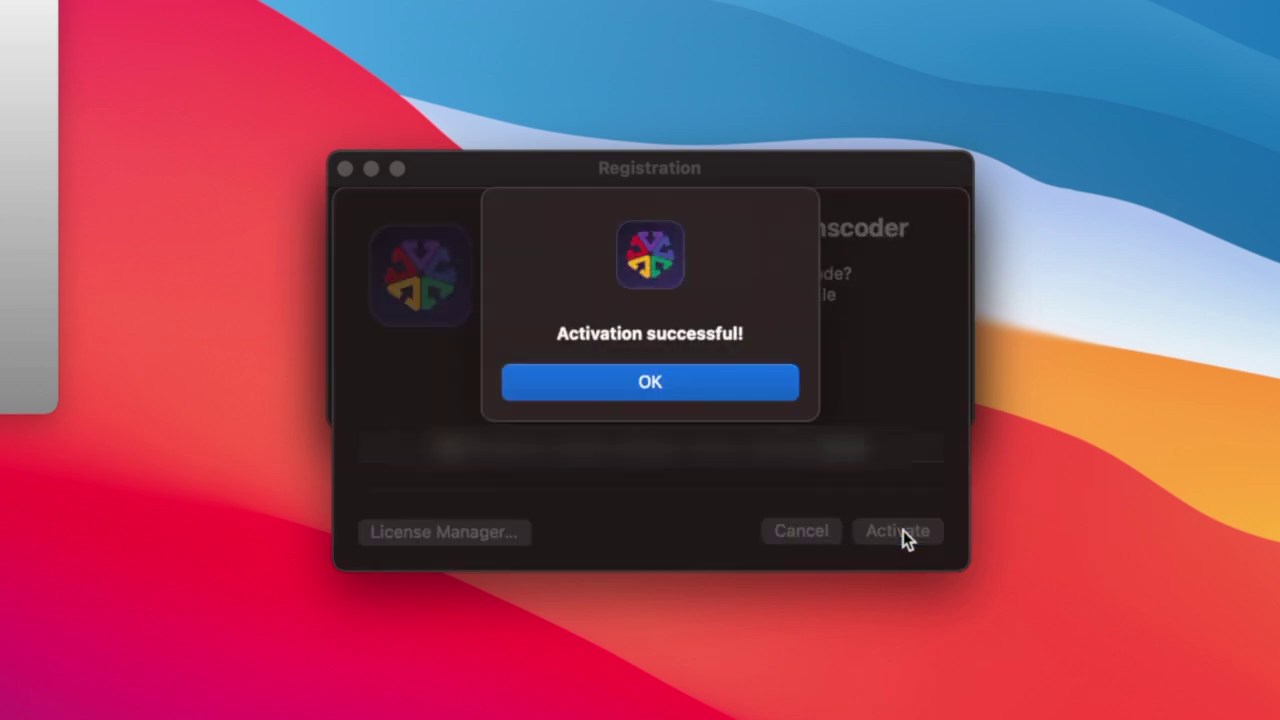
click(694, 384)
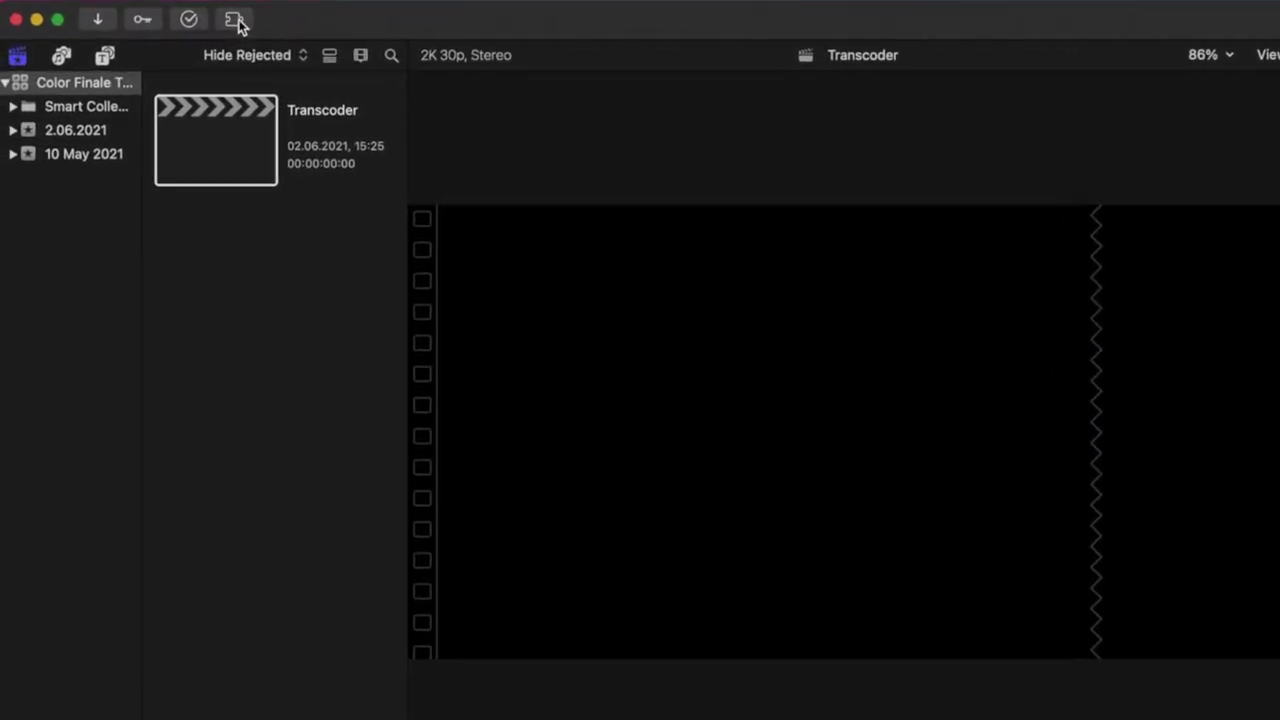
Launch the Transcoder from Final Cut Pro's Workflow Extensions menu and show the Color Finale app options
click(236, 20)
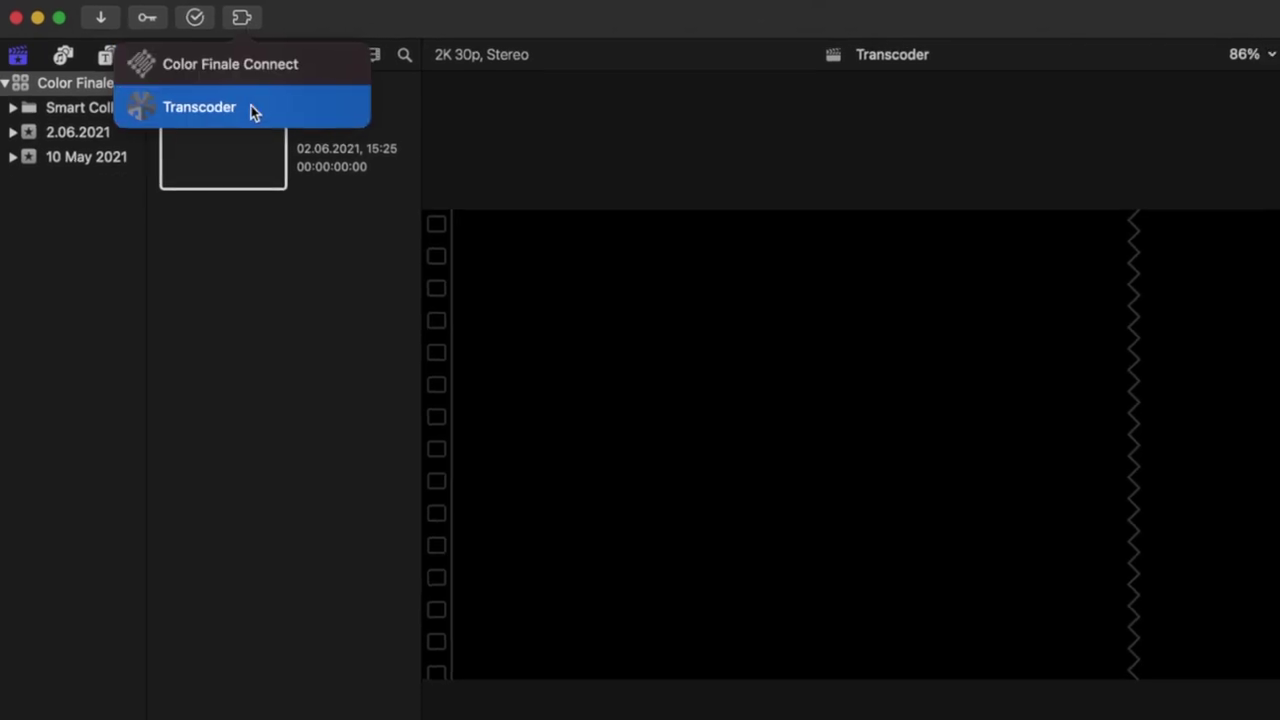
click(252, 112)
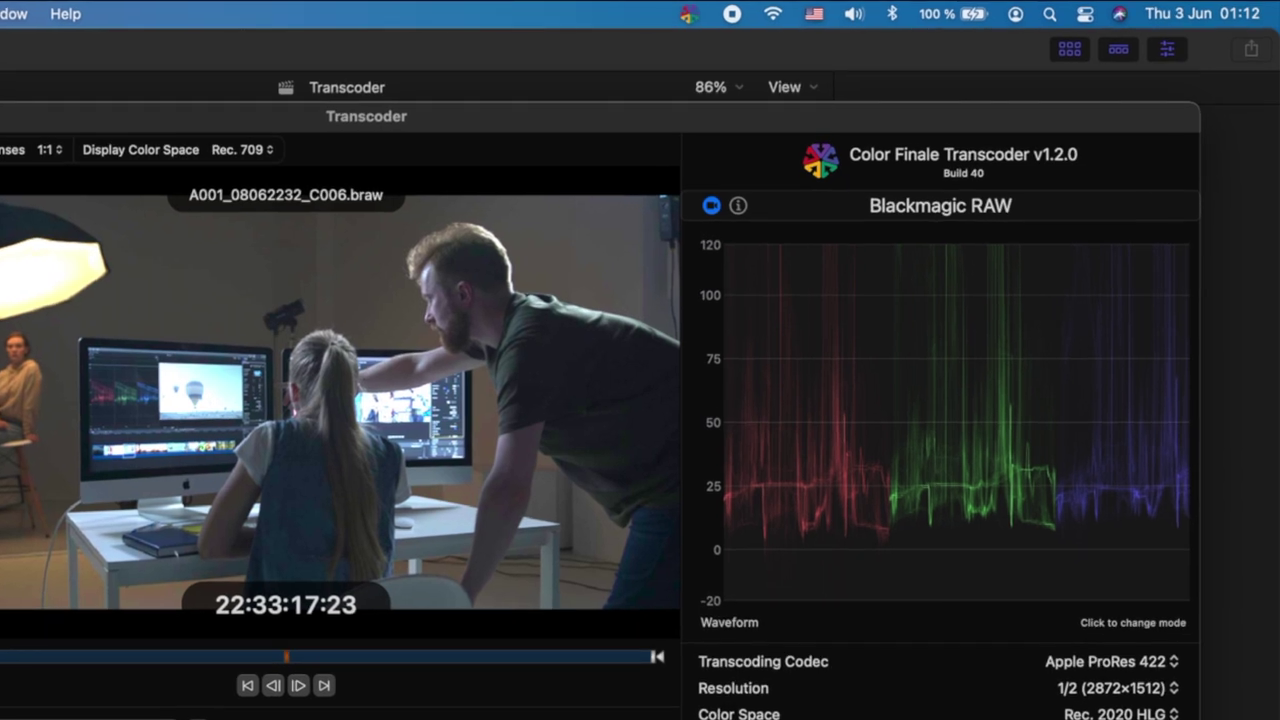
click(688, 15)
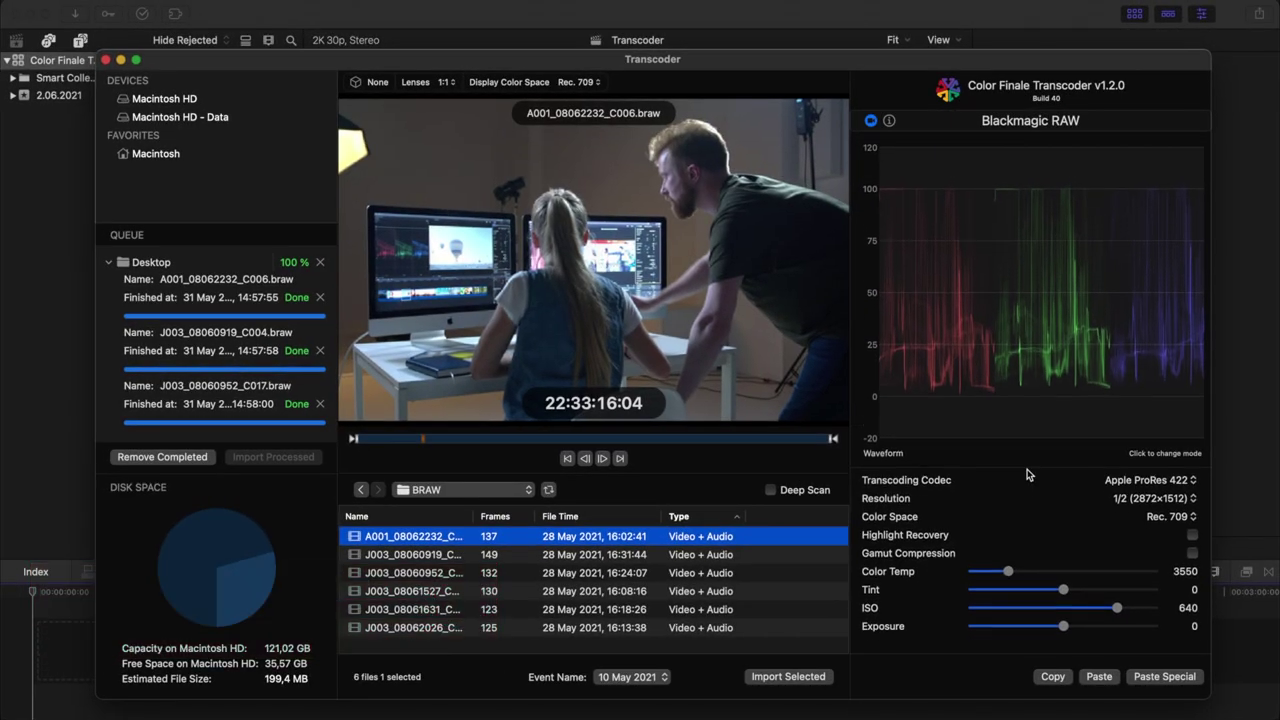
Drag the Queue/Disk Space divider to shrink the queue and enlarge the Disk Space chart
mouse_move(282, 472)
mouse_down()
mouse_move(282, 413)
mouse_move(275, 473)
mouse_up()
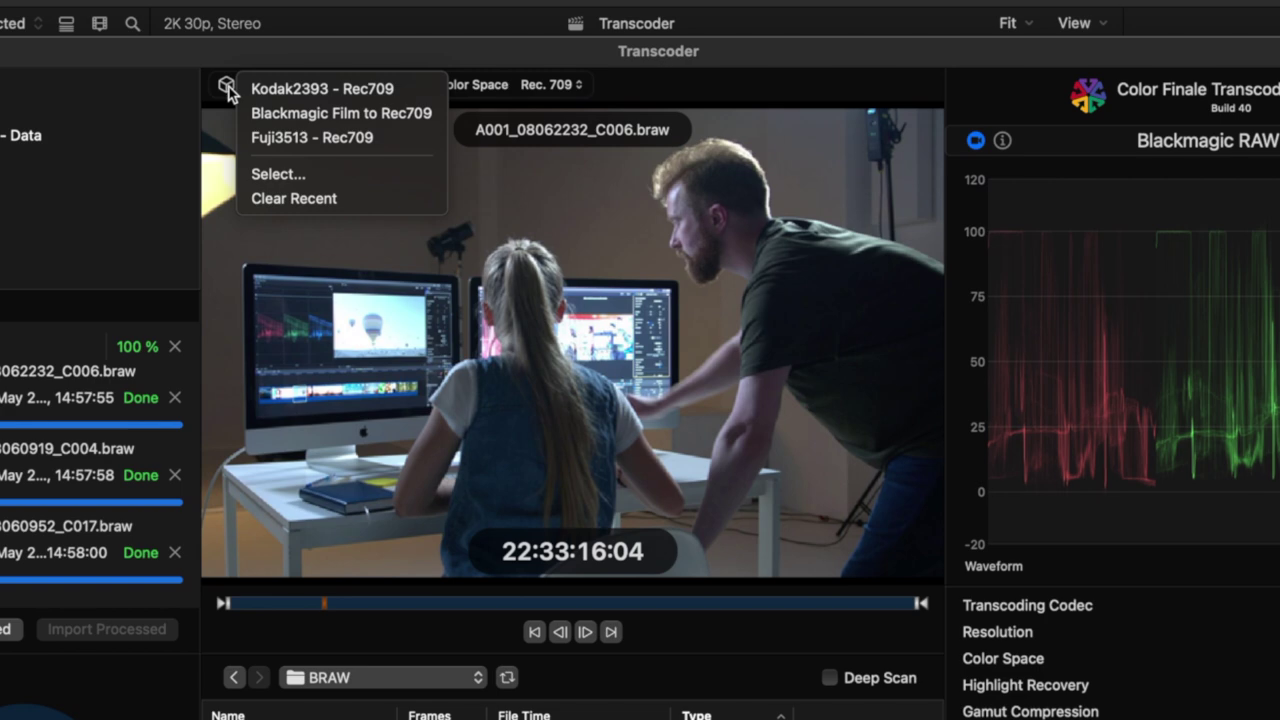
click(254, 90)
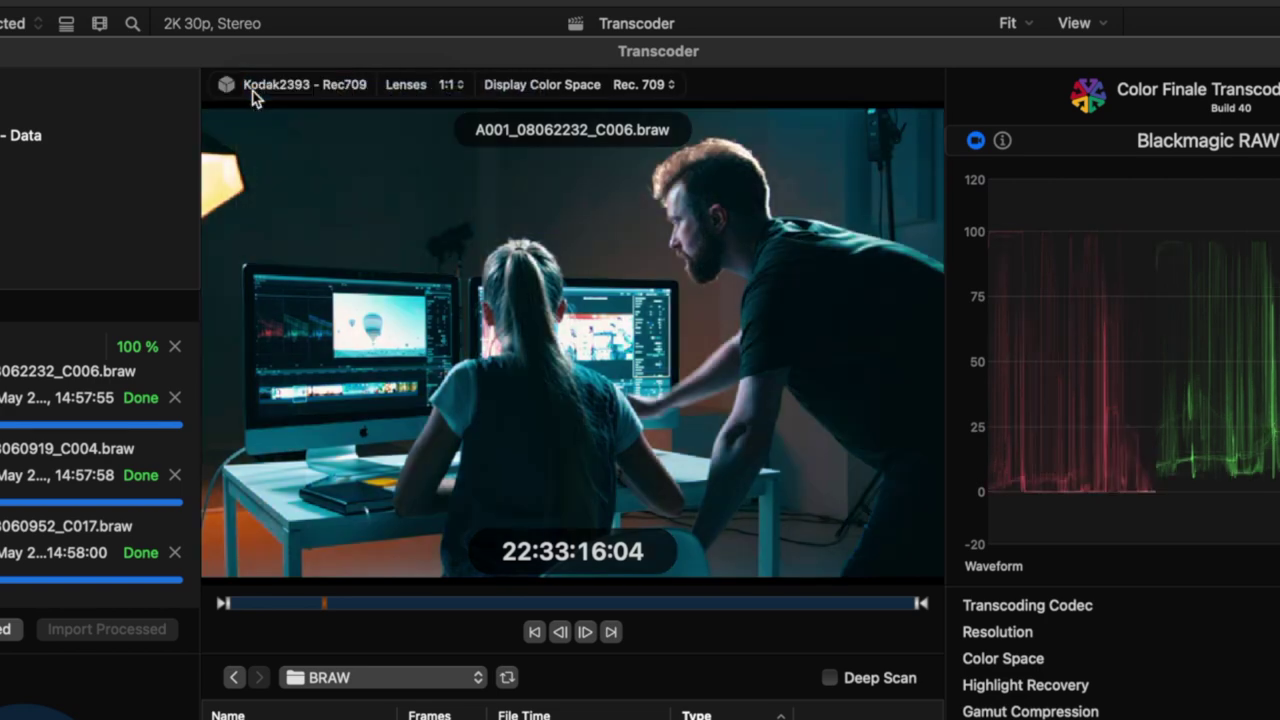
click(238, 88)
click(243, 103)
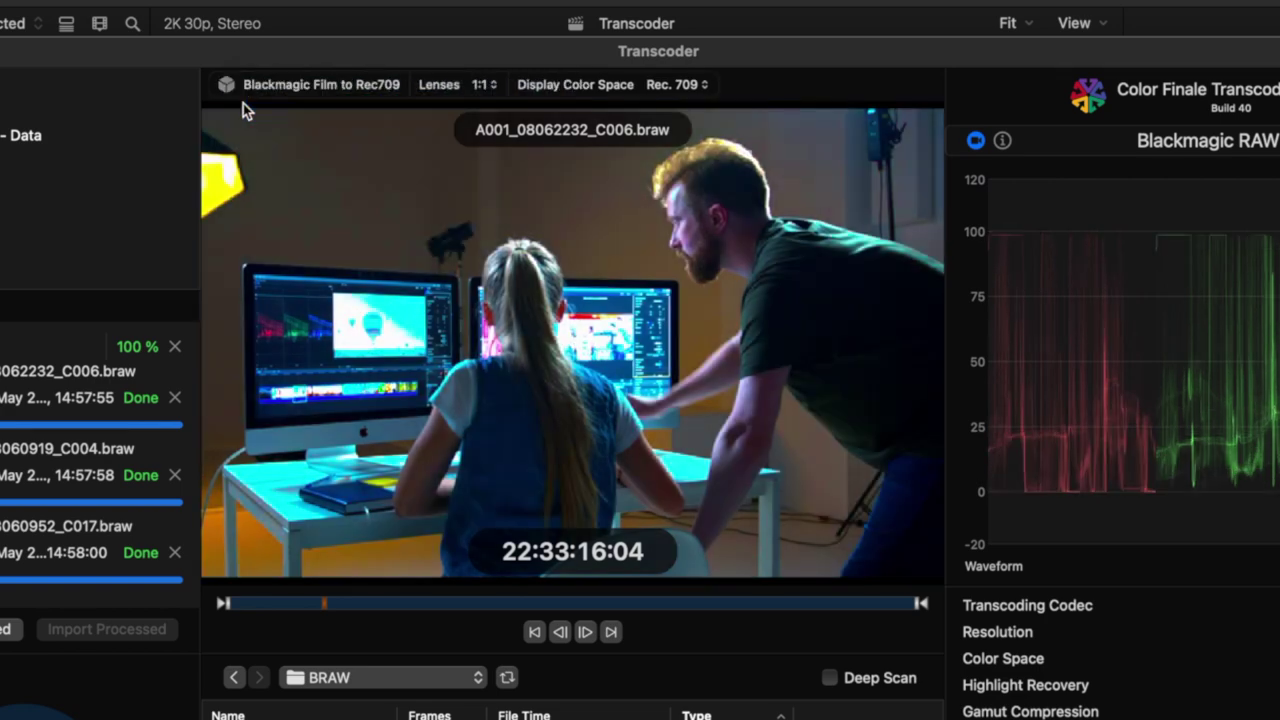
click(229, 88)
click(268, 90)
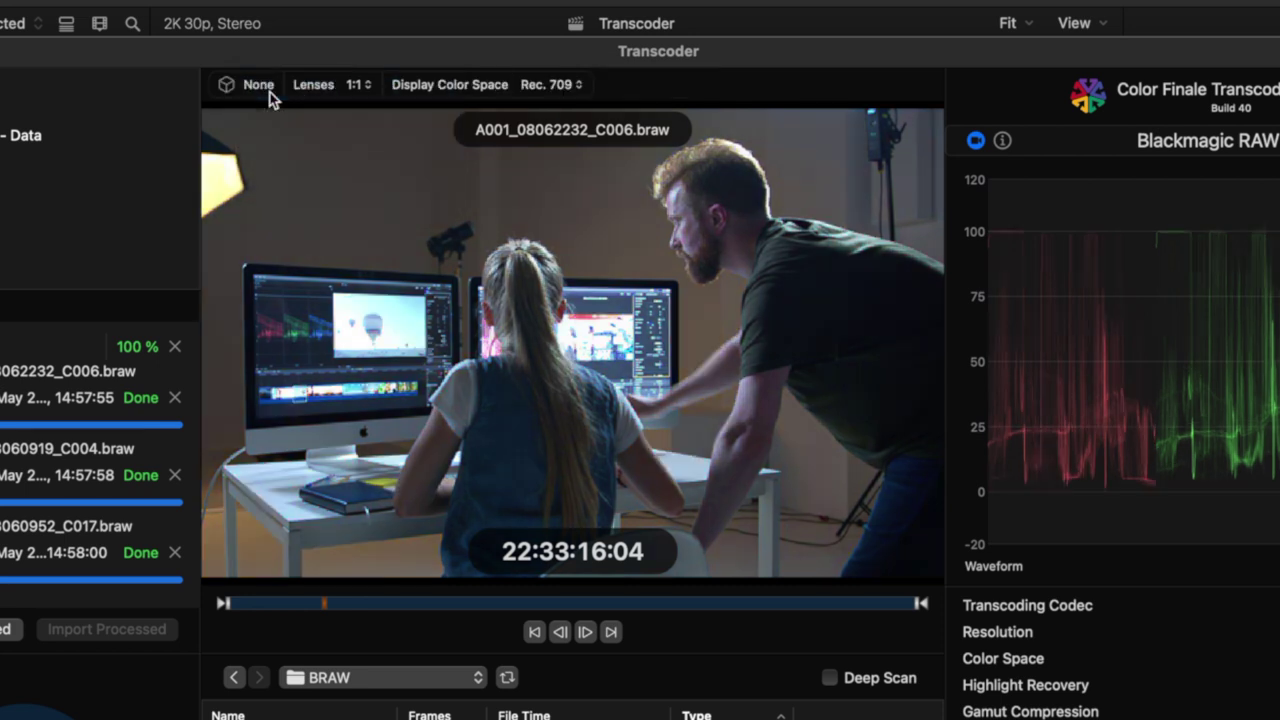
click(362, 88)
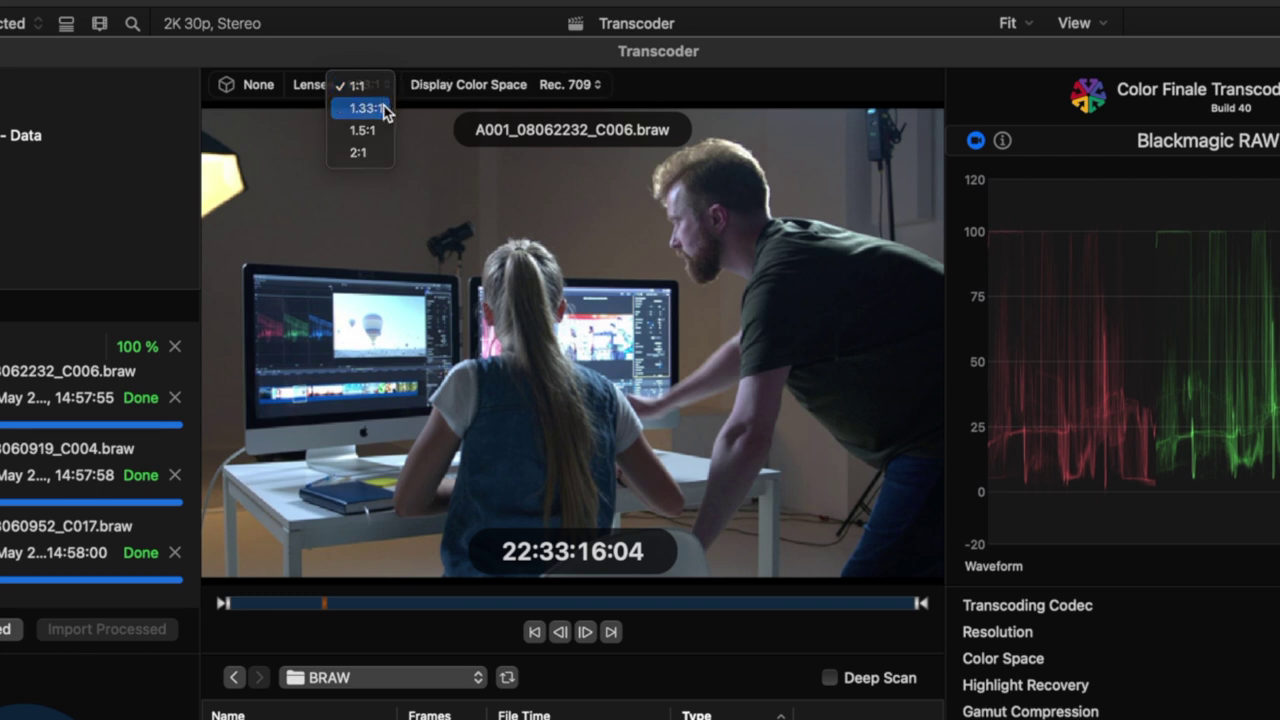
click(382, 106)
click(381, 87)
click(380, 108)
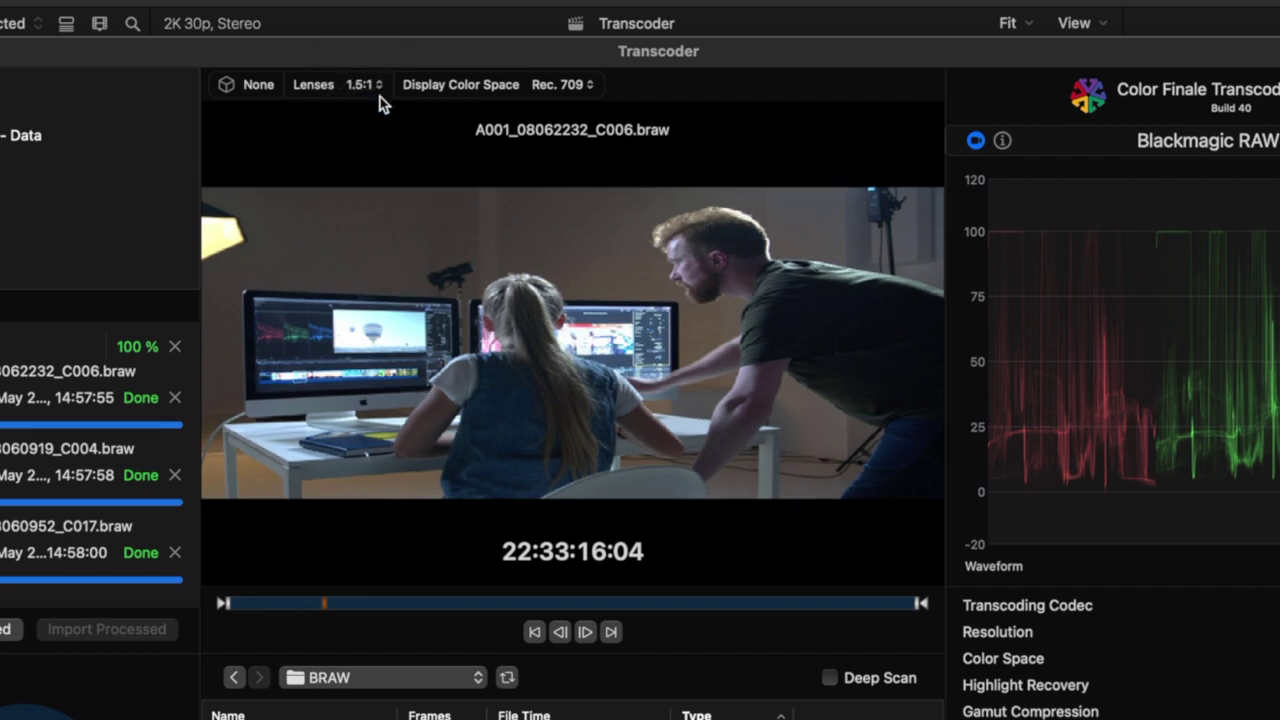
click(380, 95)
click(379, 112)
click(380, 86)
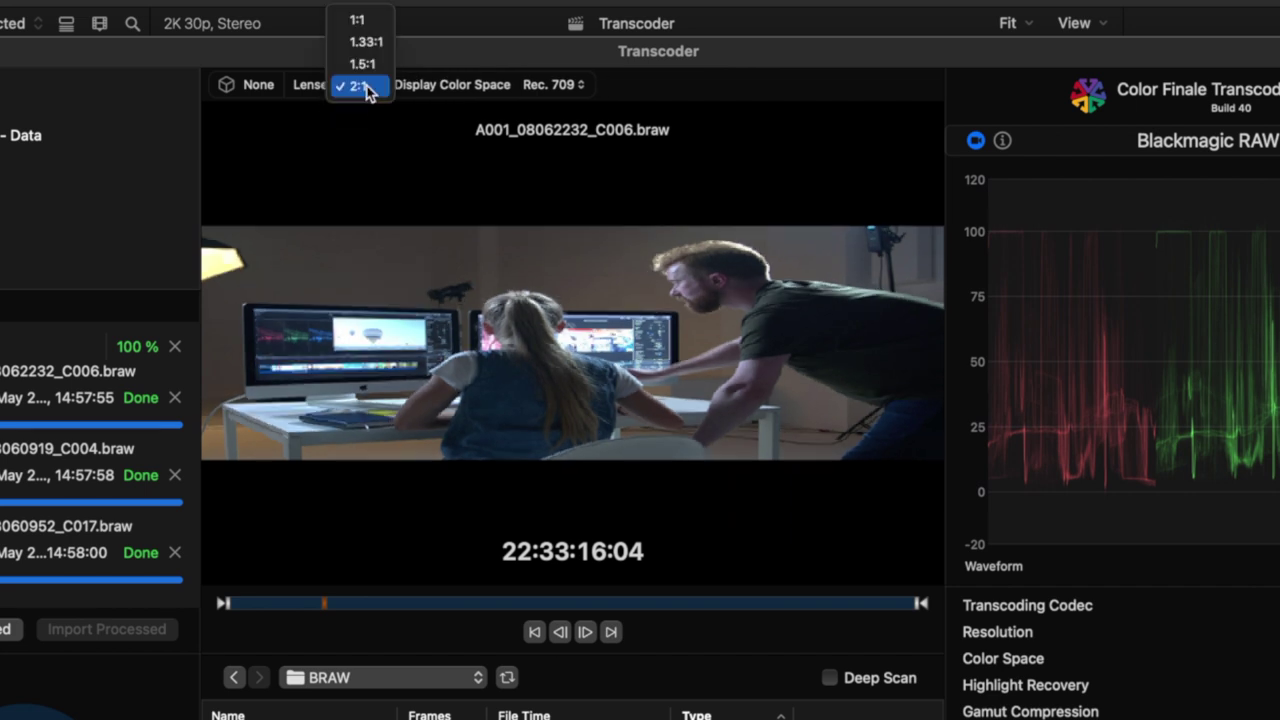
click(380, 24)
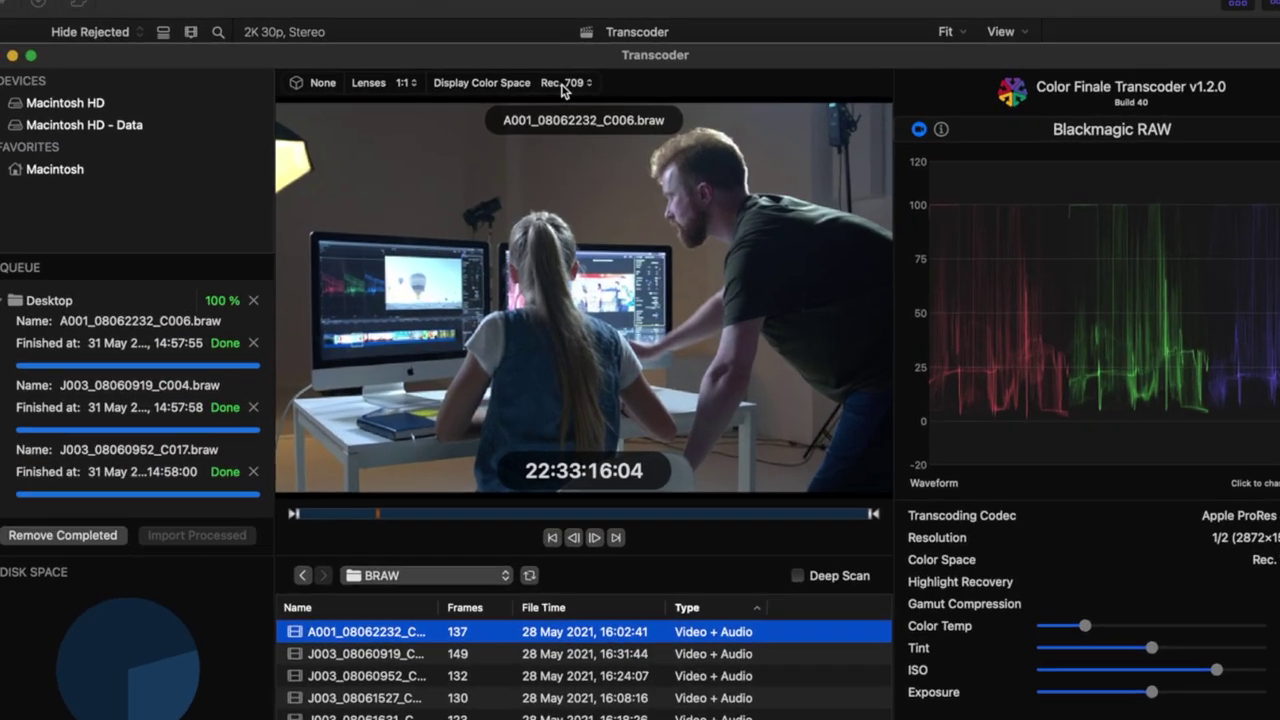
click(575, 82)
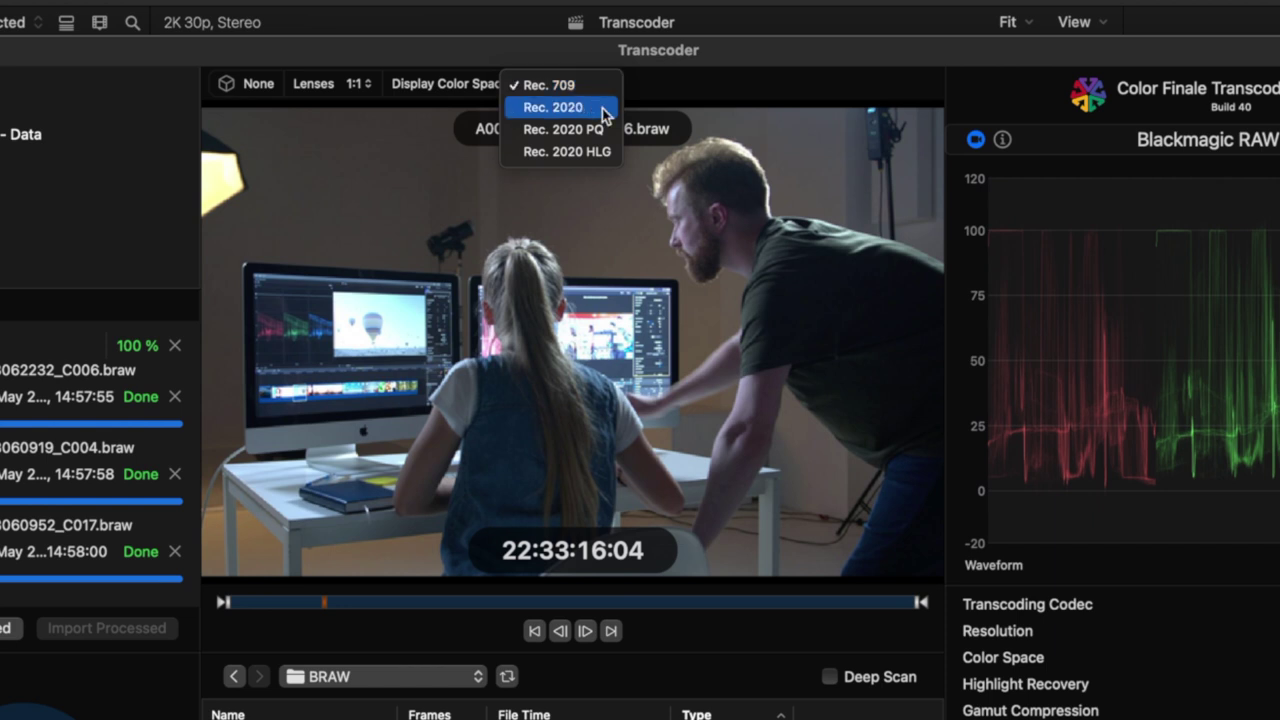
click(600, 107)
click(577, 88)
click(594, 109)
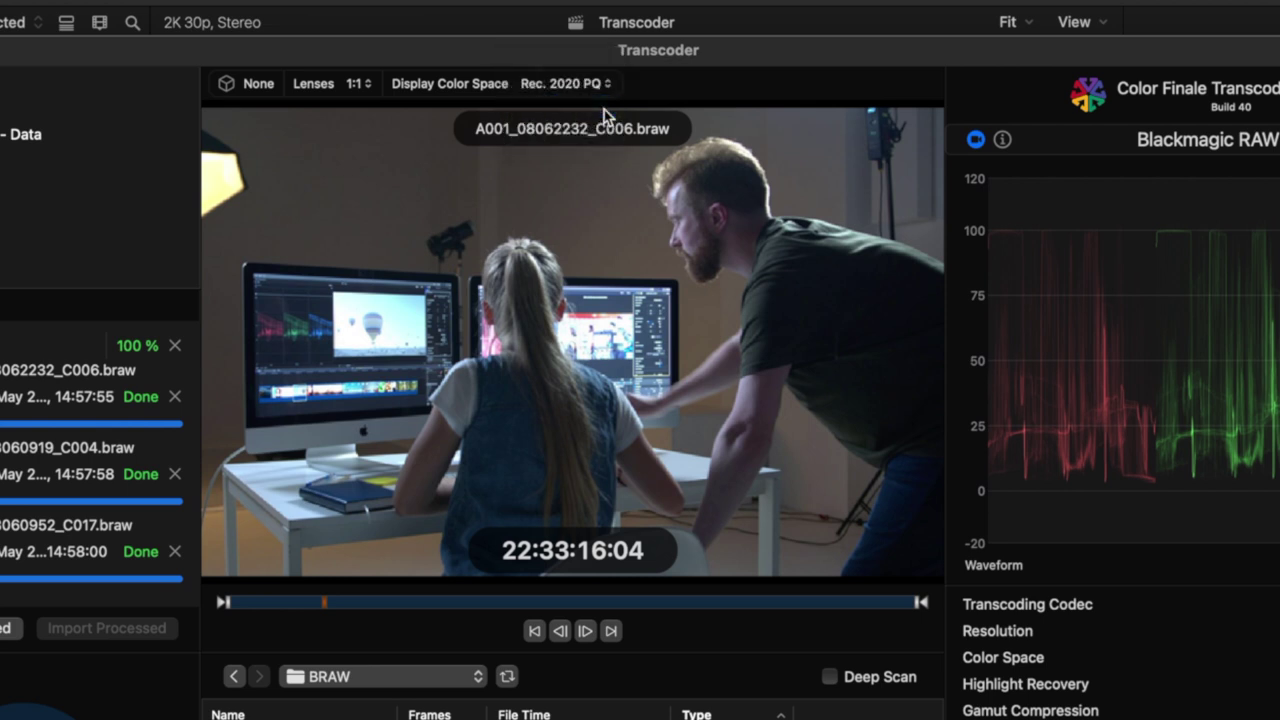
click(574, 86)
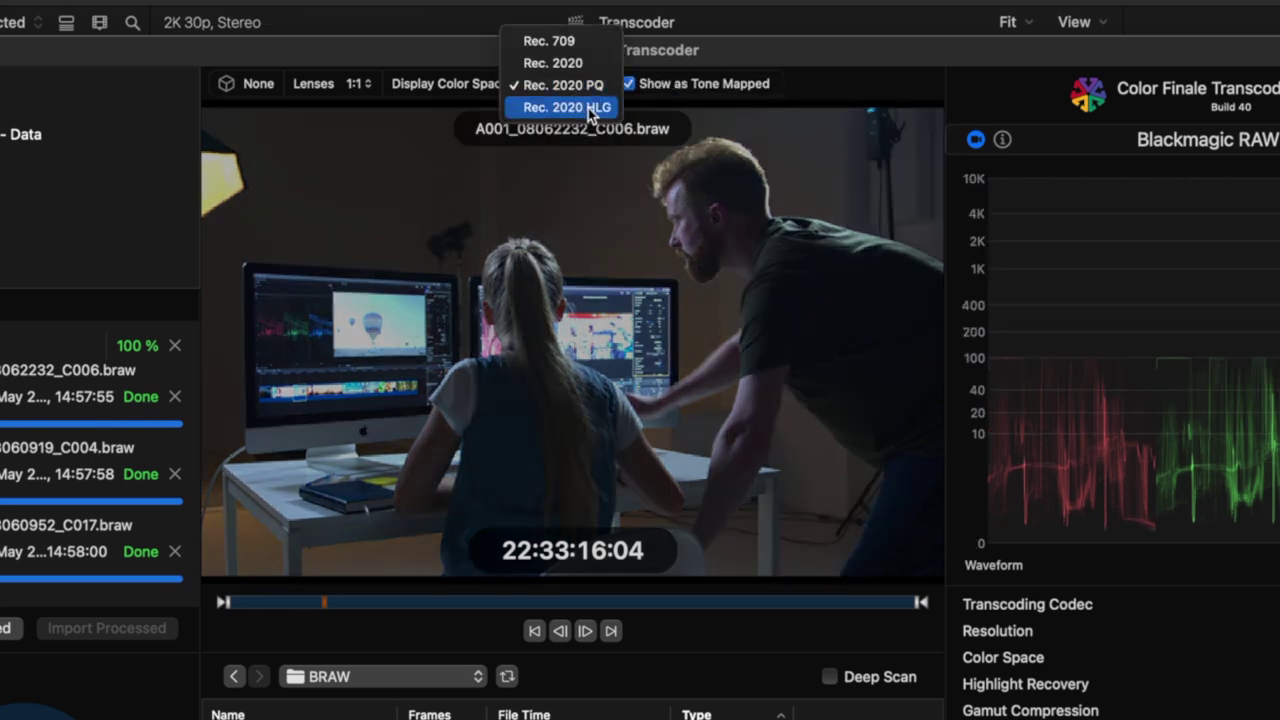
click(588, 109)
click(583, 88)
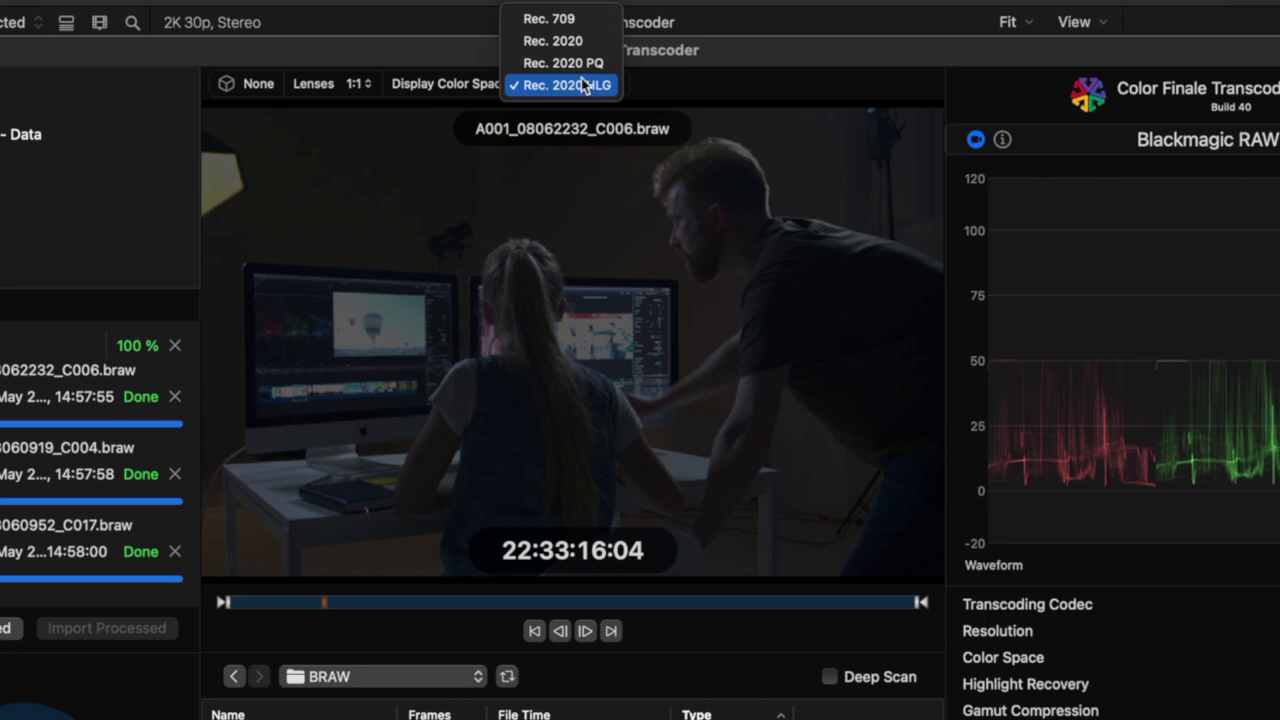
click(588, 20)
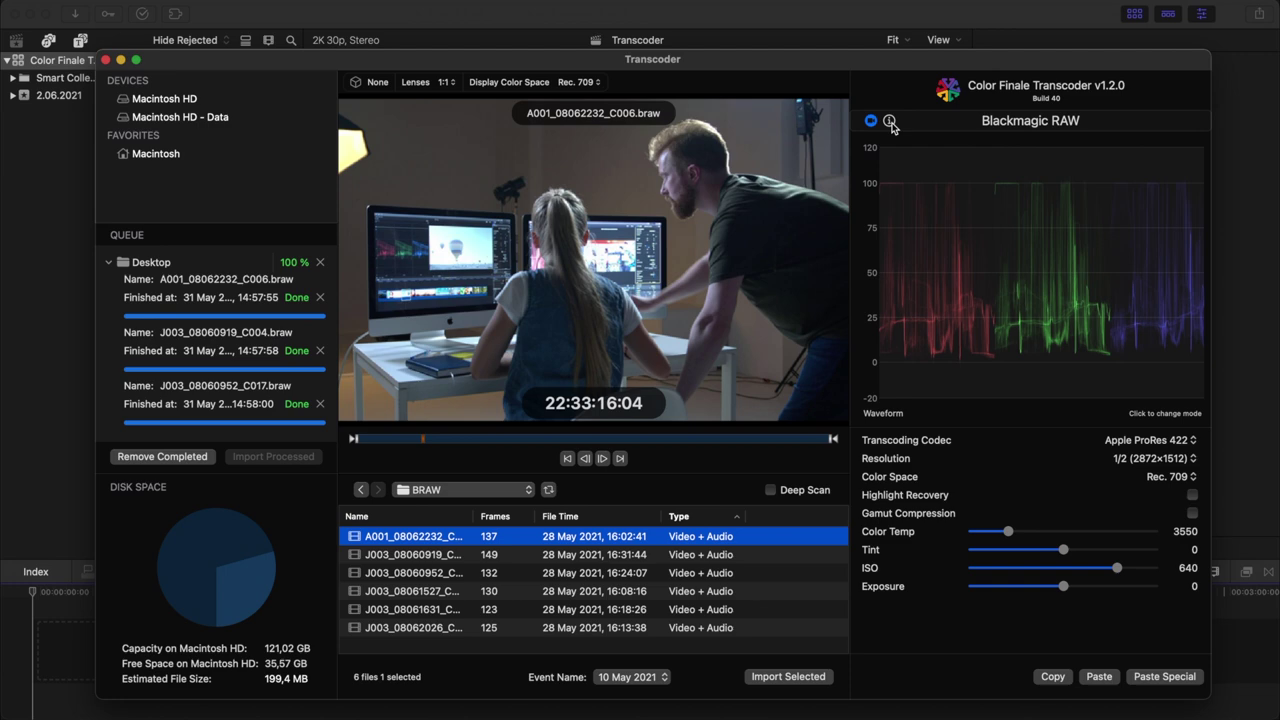
Show and scroll through the Blackmagic RAW metadata of clip A001_08062232_C006
click(890, 121)
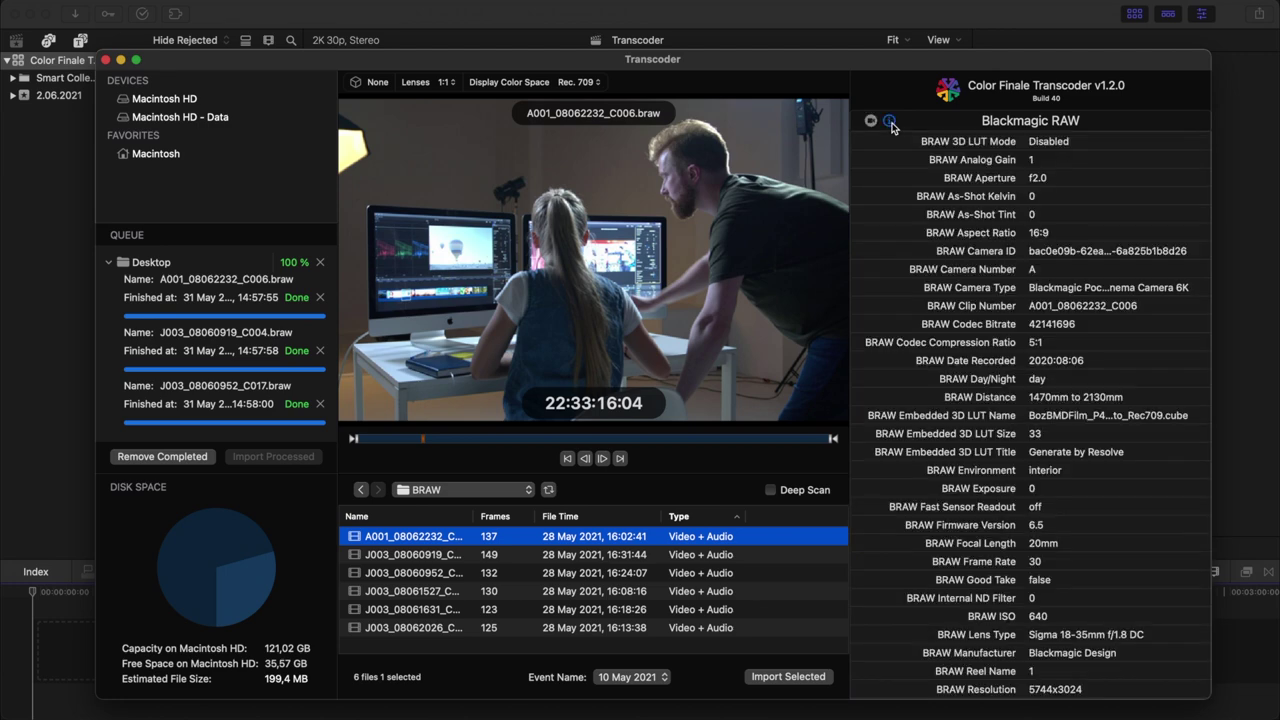
scroll(928, 183, down, 5)
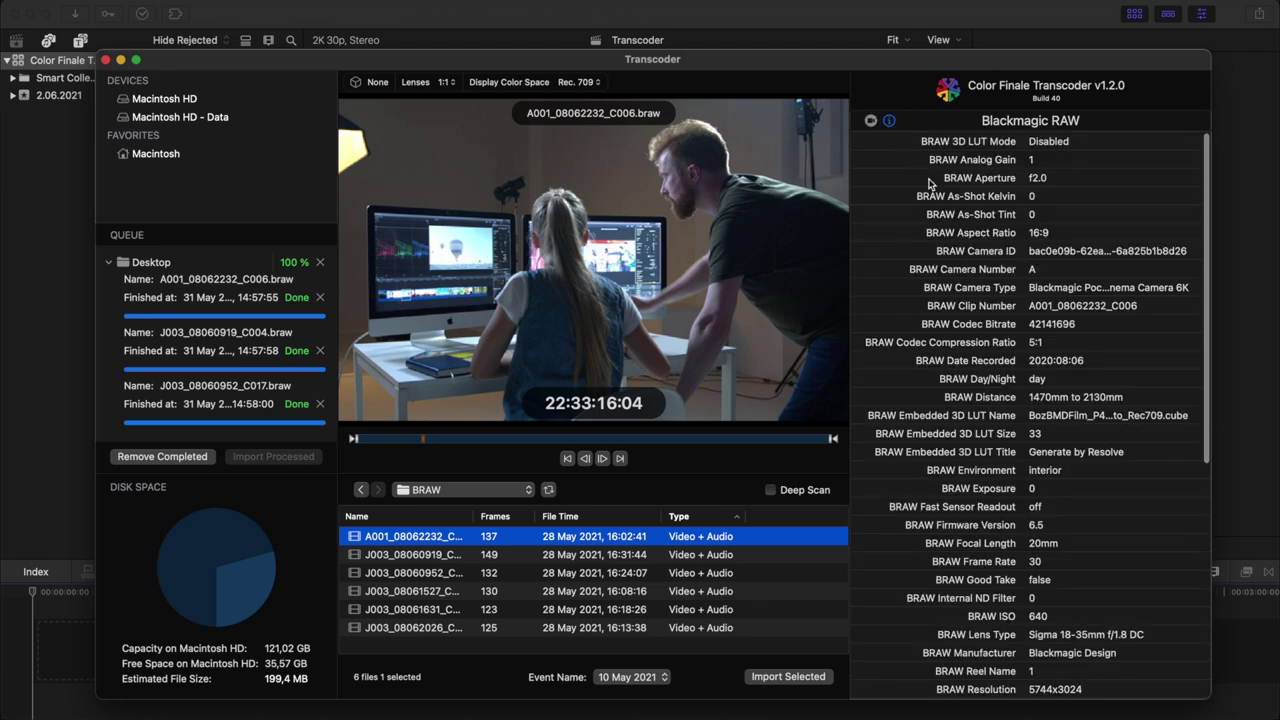
scroll(928, 183, down, 10)
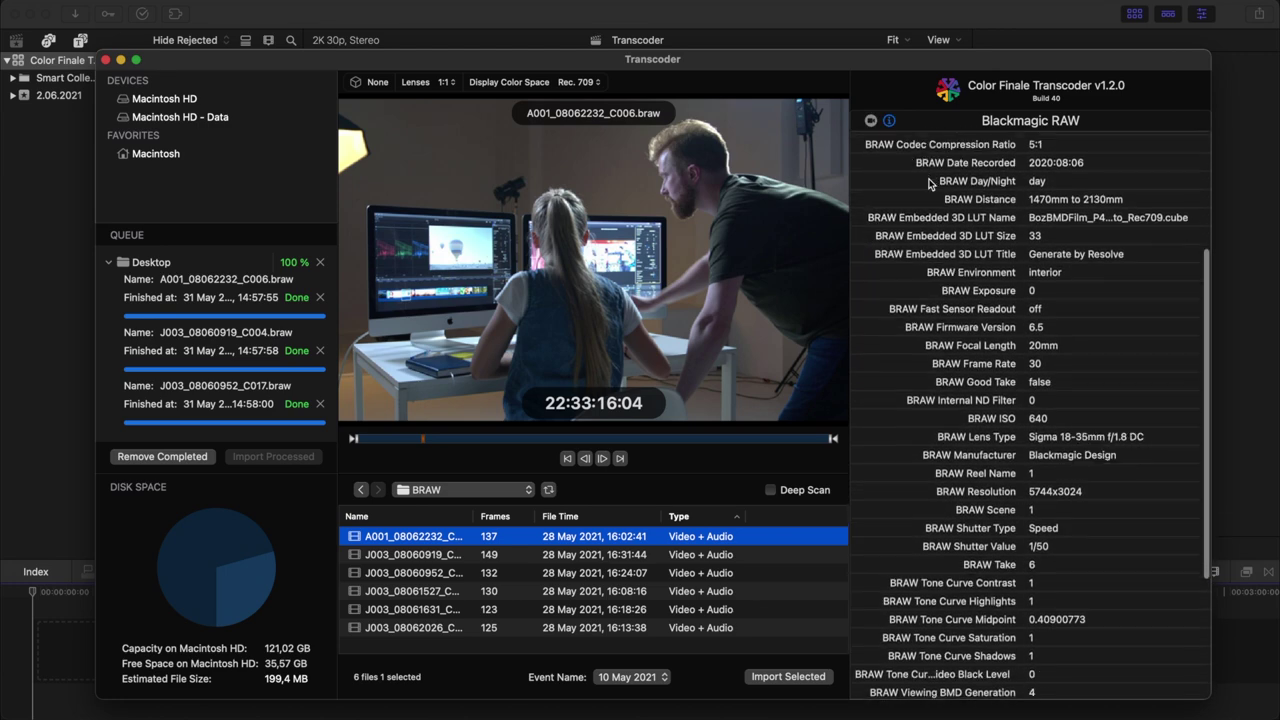
scroll(928, 183, down, 6)
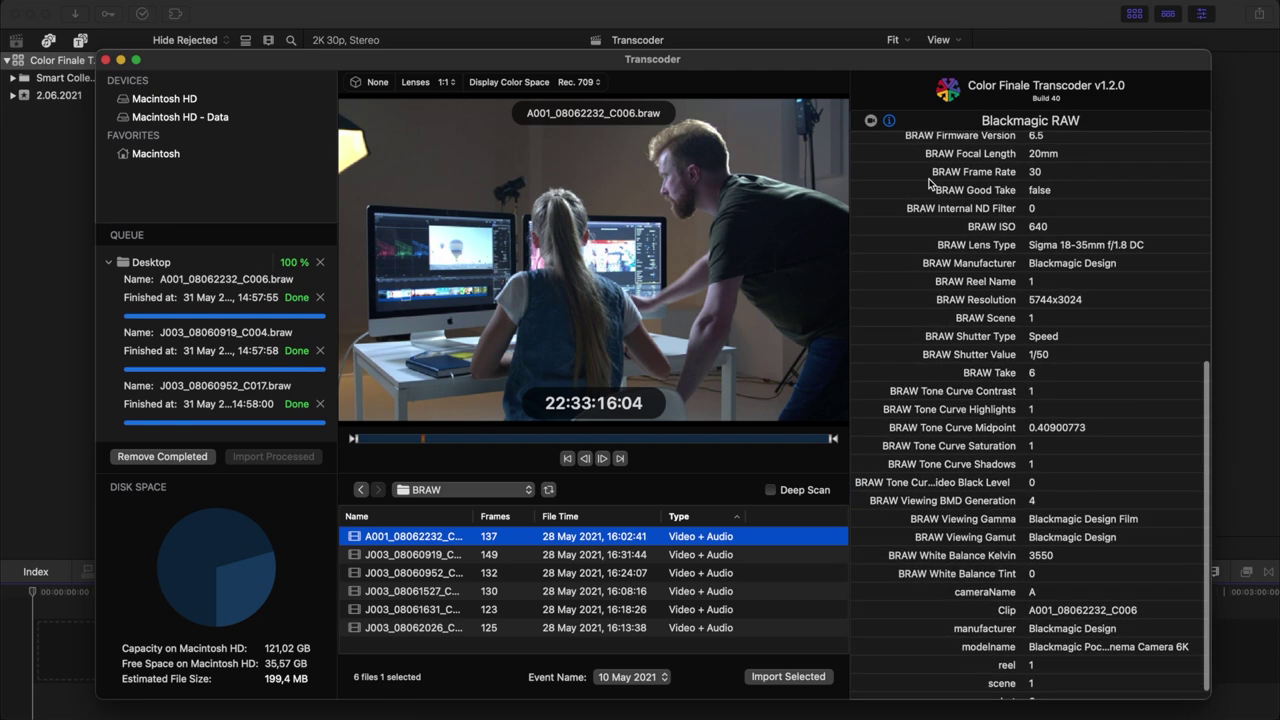
scroll(928, 183, down, 1)
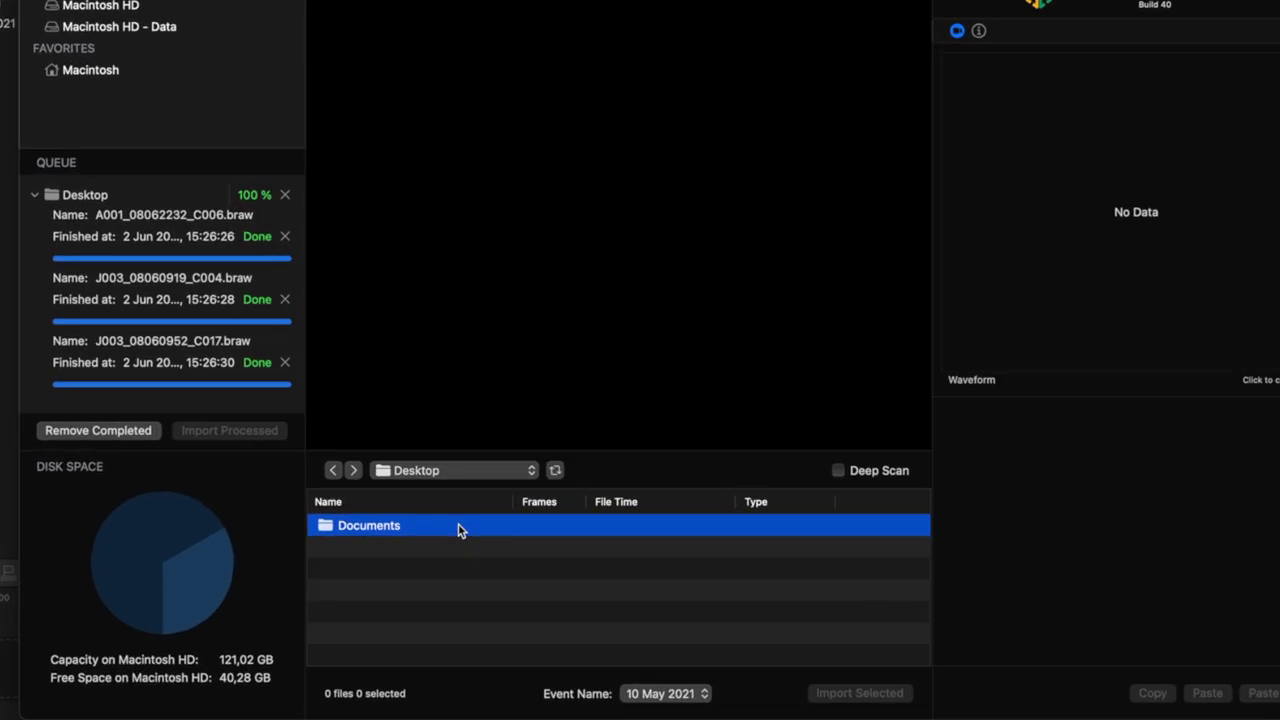
Open Documents > BRAW and preview clips J003_08060952_C017 and J003_08061527_C037
double_click(460, 538)
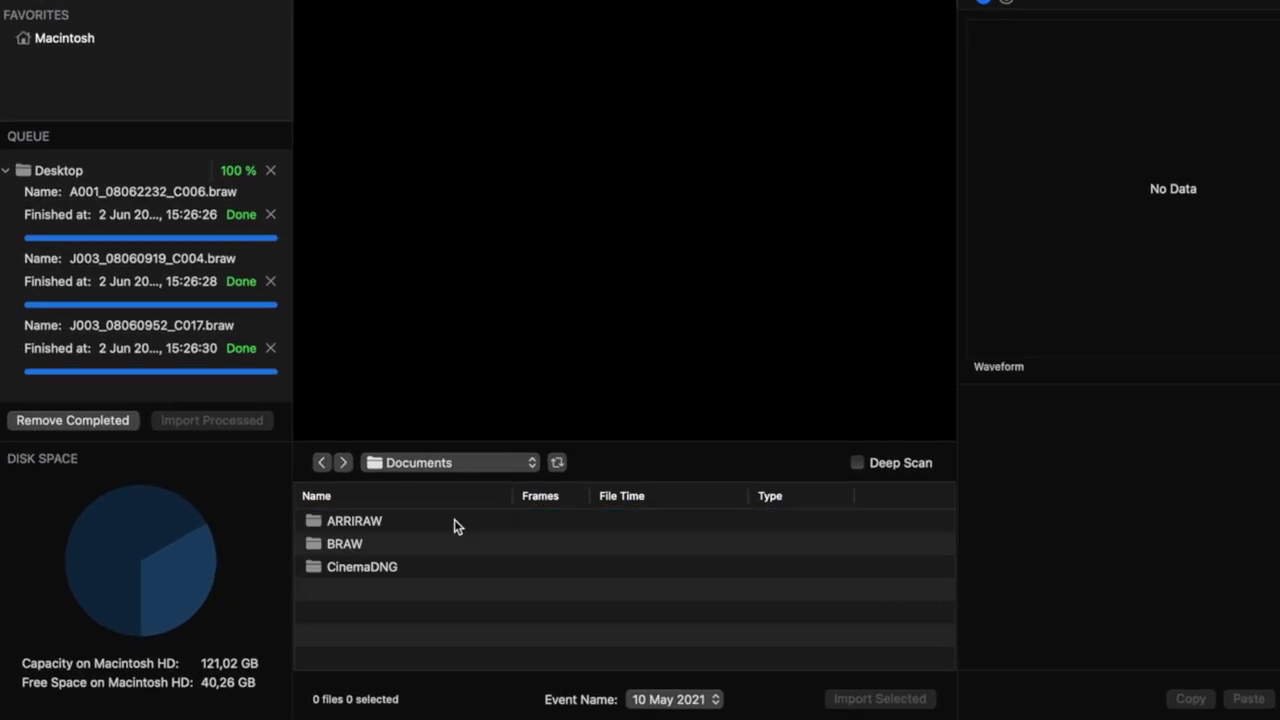
double_click(437, 543)
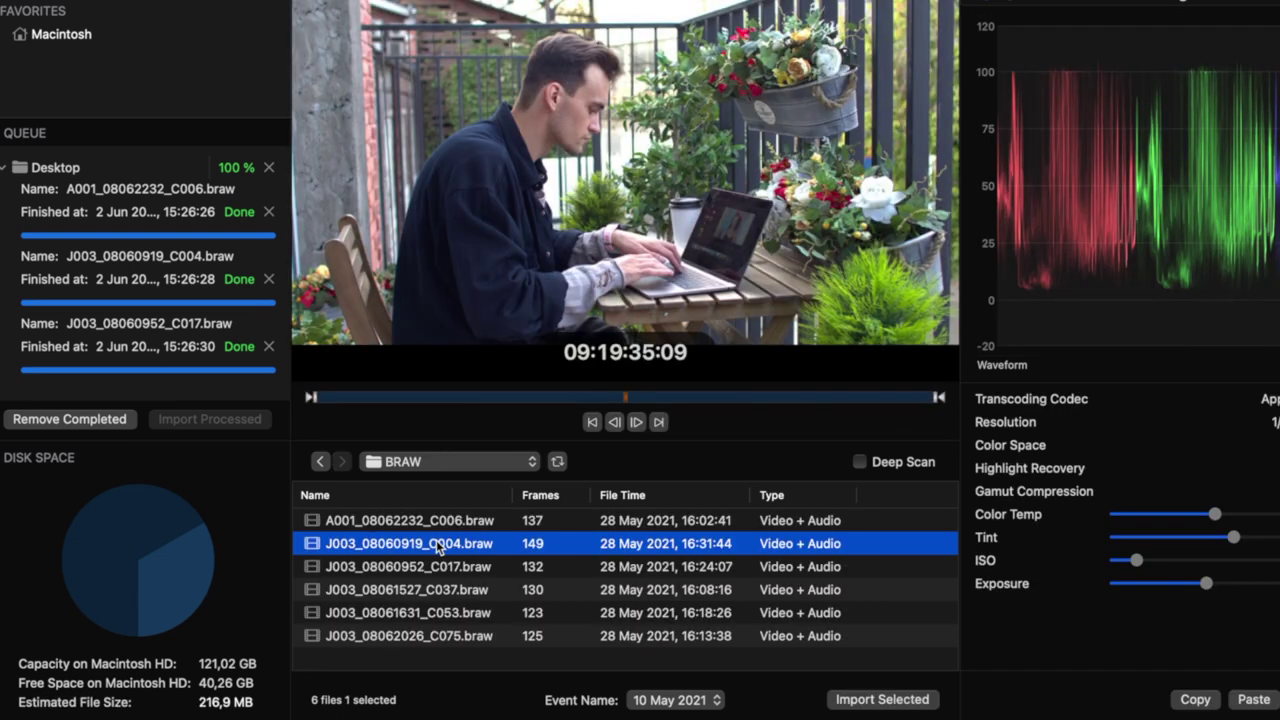
click(432, 565)
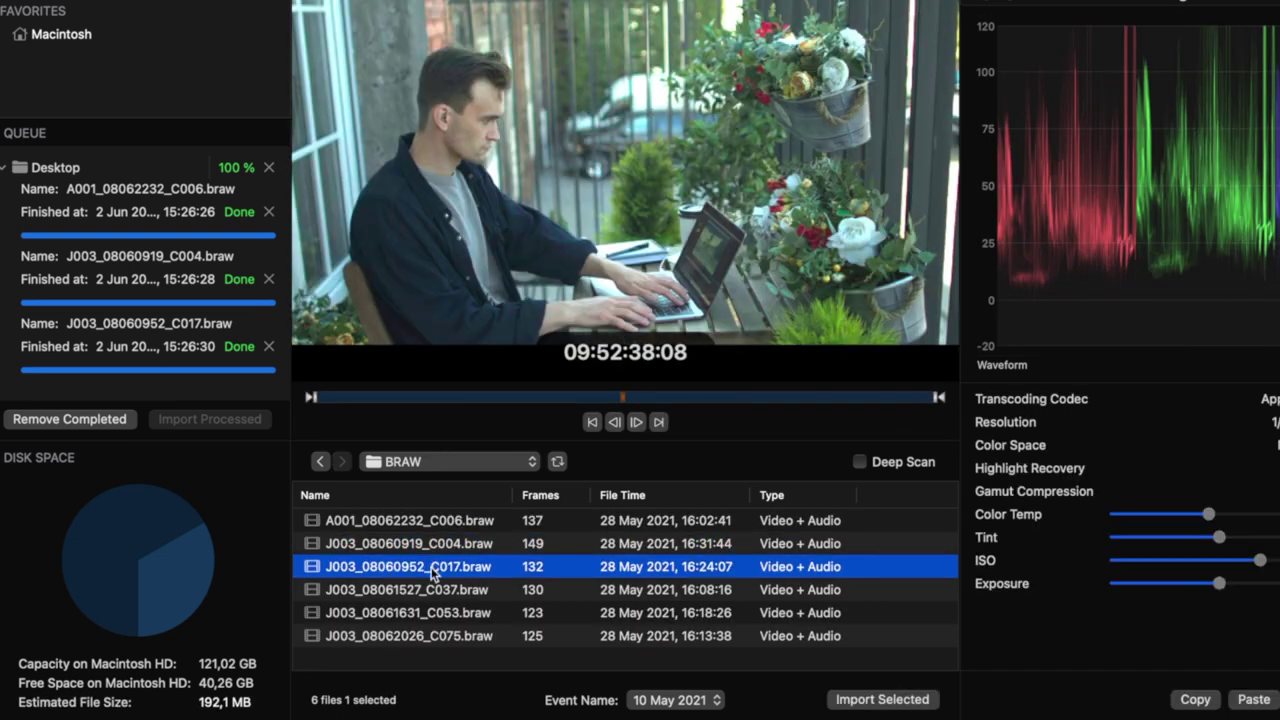
click(428, 590)
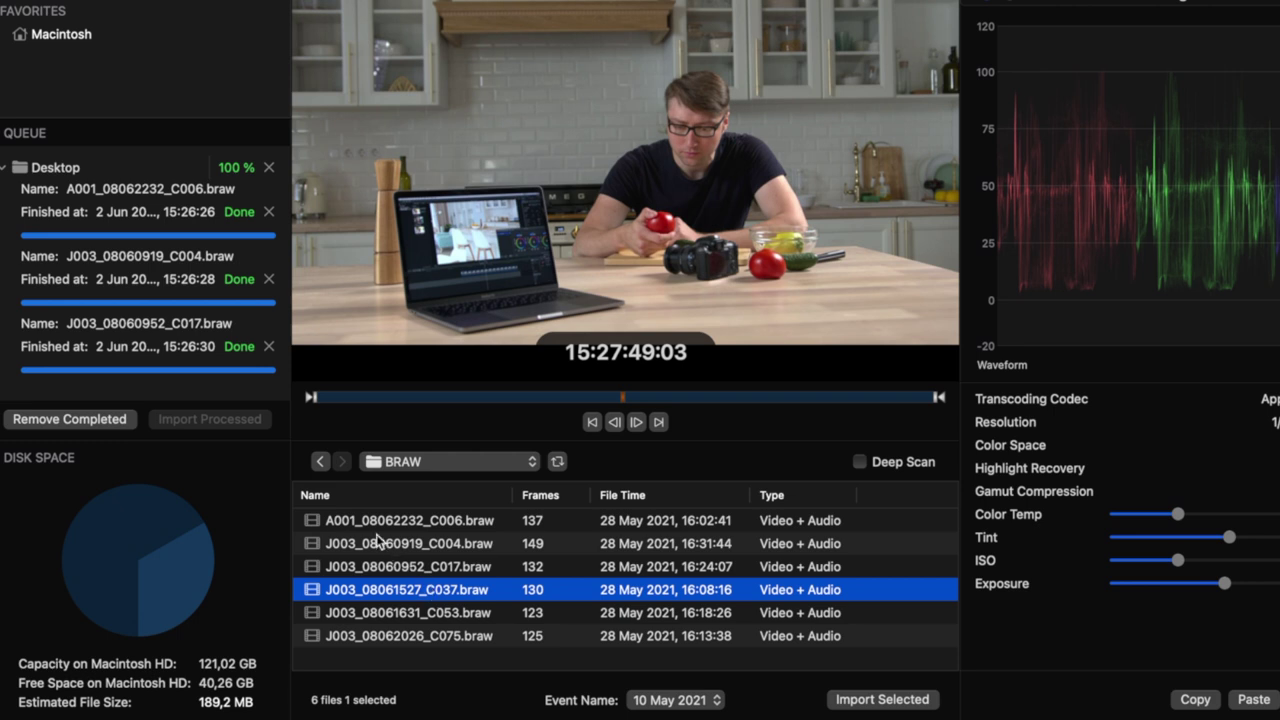
Add the ARRIRAW, BRAW and CinemaDNG folders to Favorites, then open BRAW from Favorites
click(321, 462)
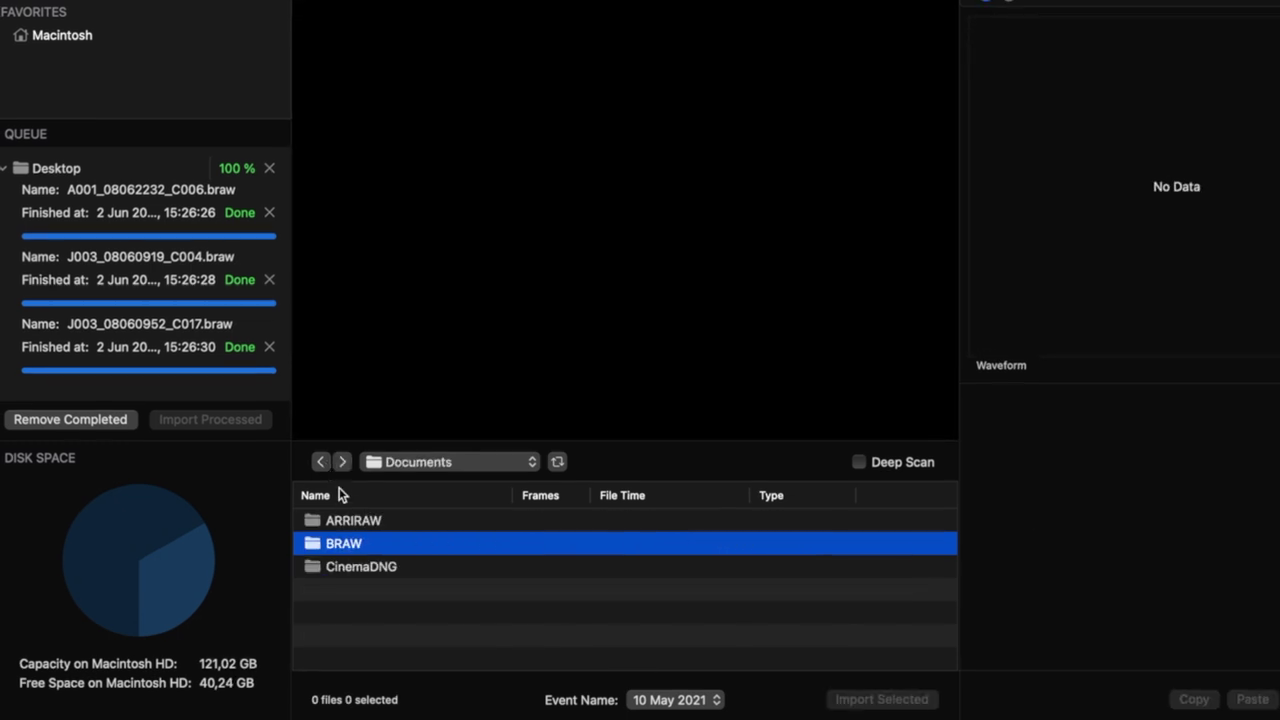
drag(353, 520, 358, 408)
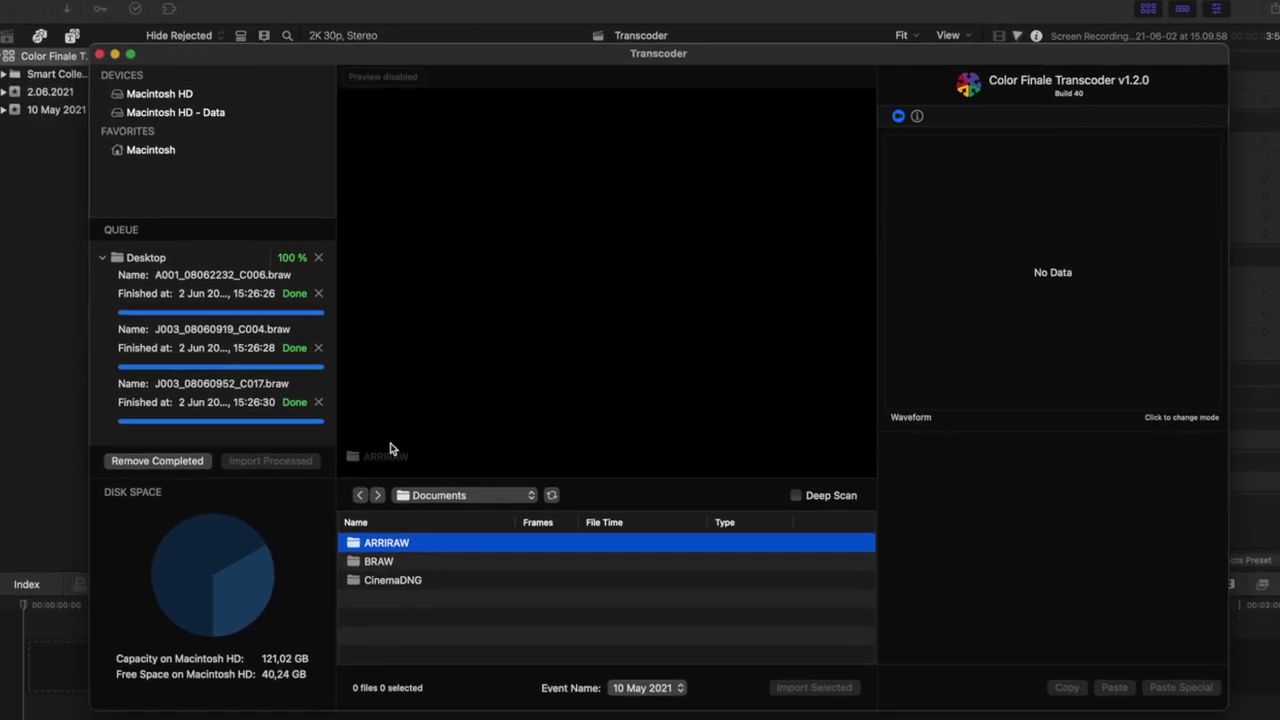
drag(390, 449, 333, 141)
drag(408, 566, 286, 116)
click(390, 665)
drag(390, 668, 303, 122)
click(236, 173)
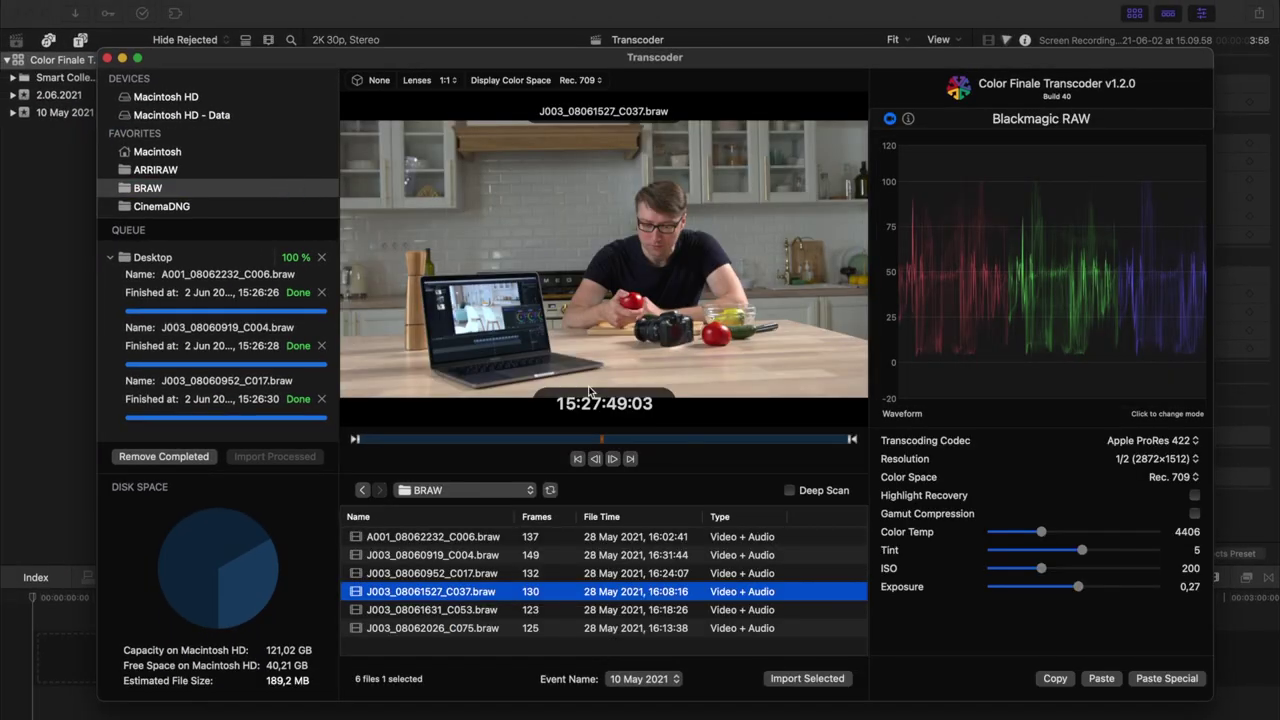
View the file-list column options without changes and return to the Documents folder
right_click(834, 515)
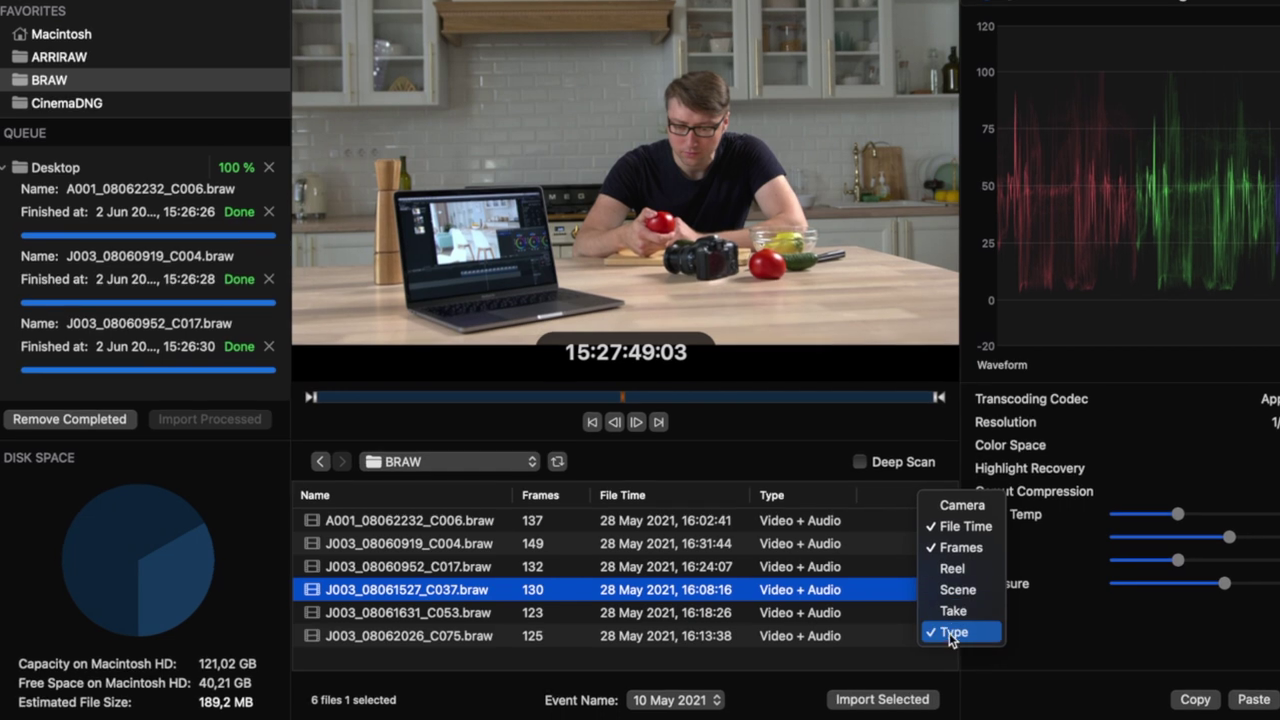
click(911, 506)
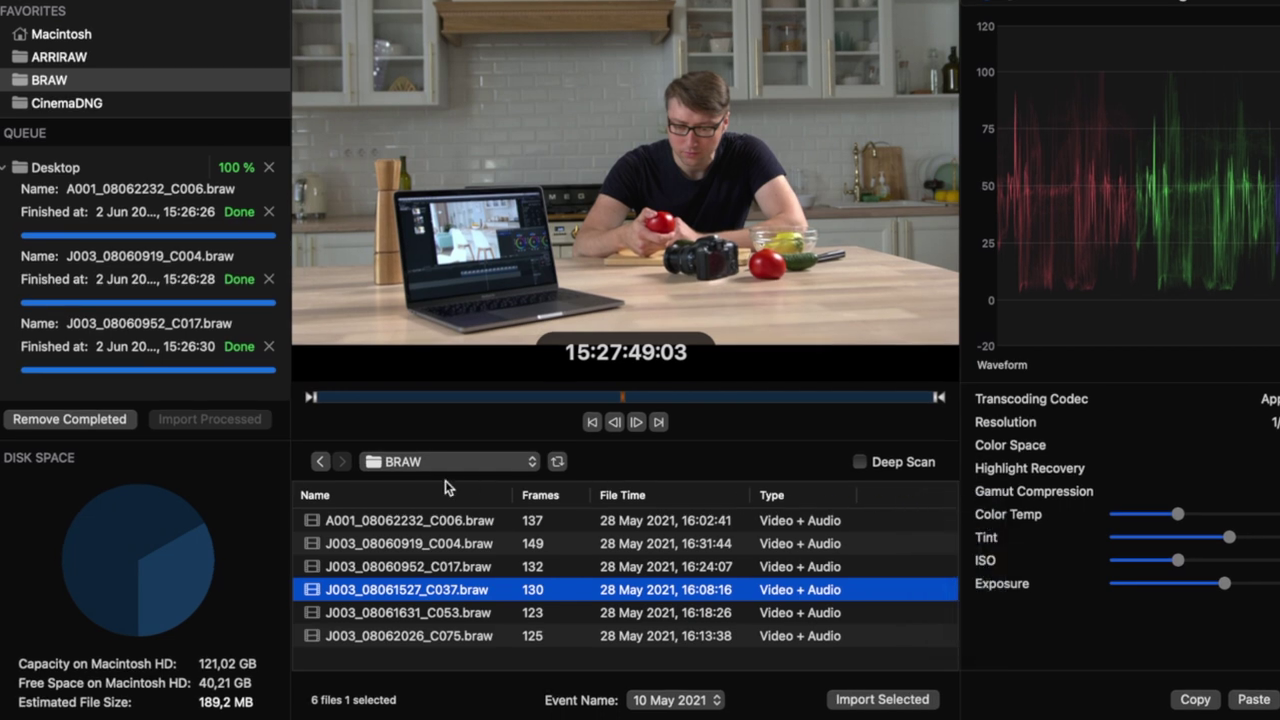
click(321, 463)
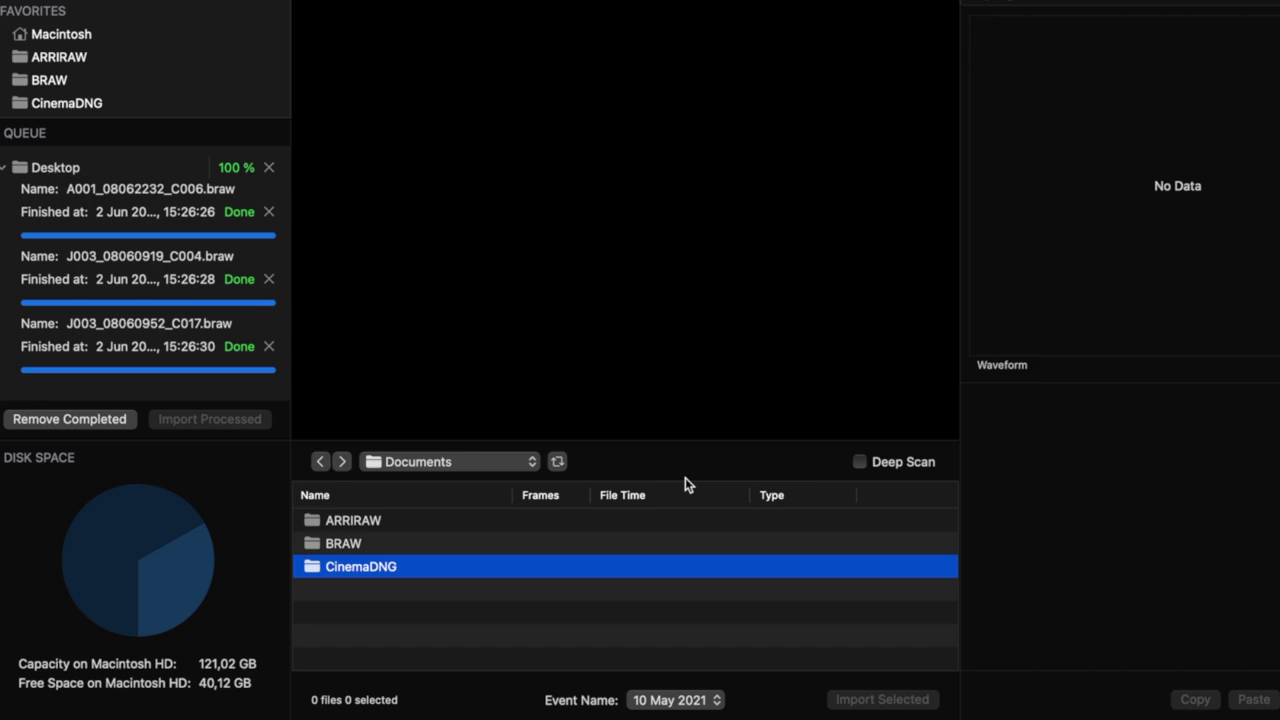
click(860, 462)
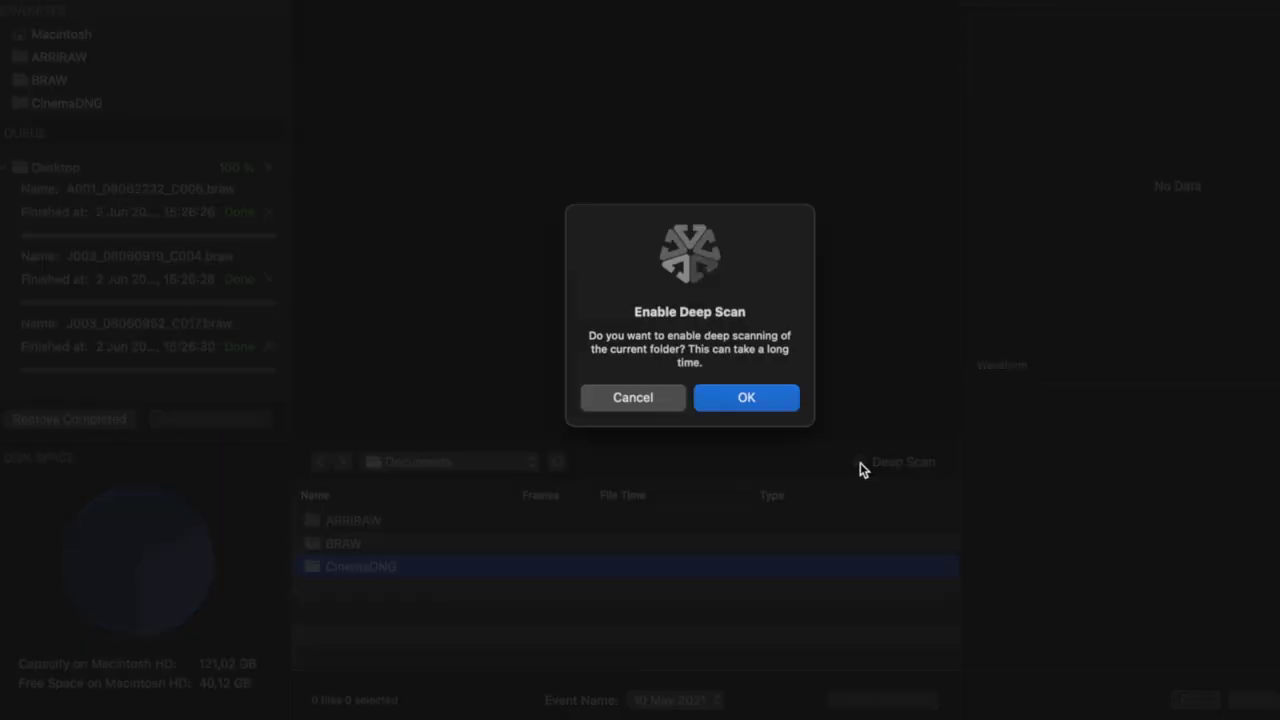
click(770, 400)
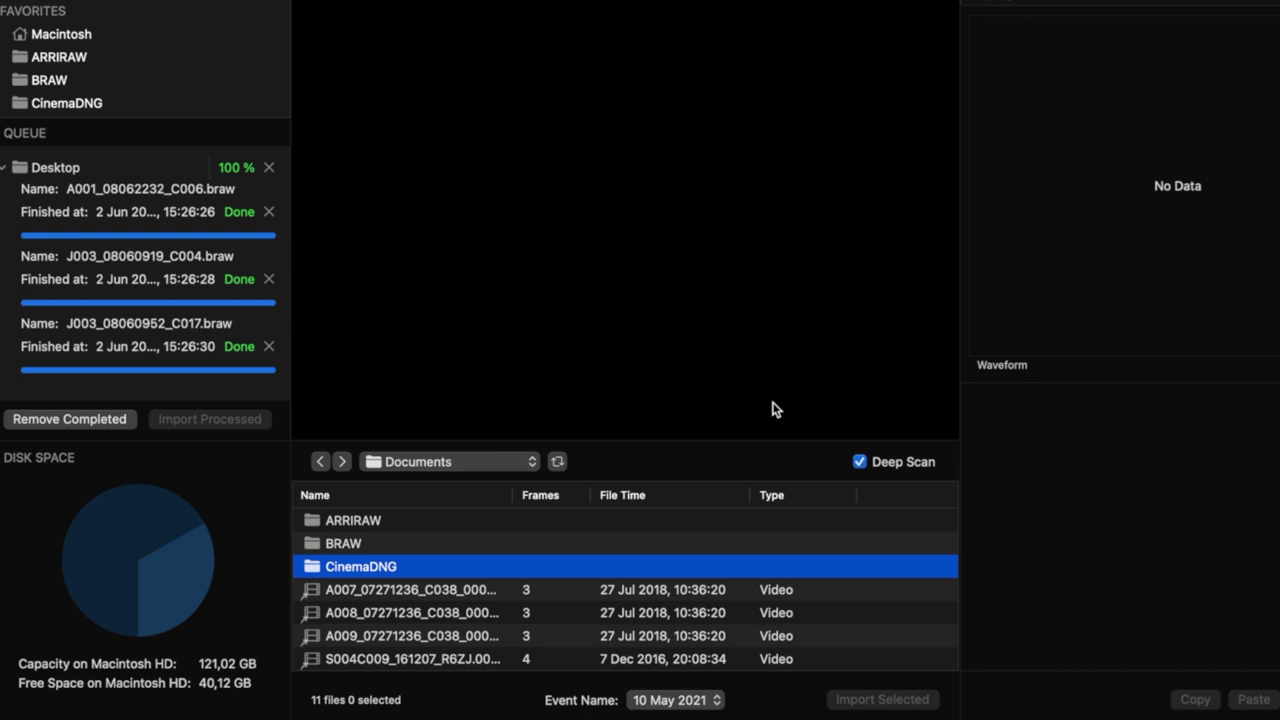
click(603, 597)
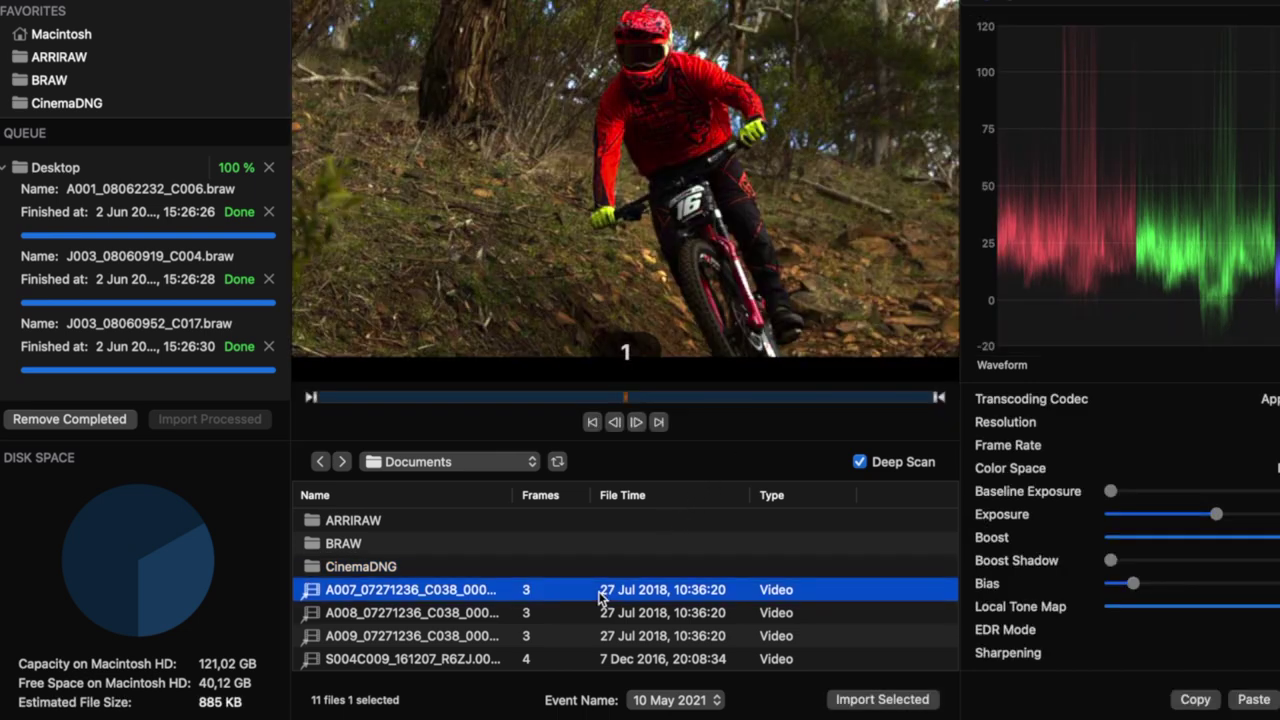
scroll(600, 591, down, 3)
click(590, 612)
scroll(588, 612, down, 3)
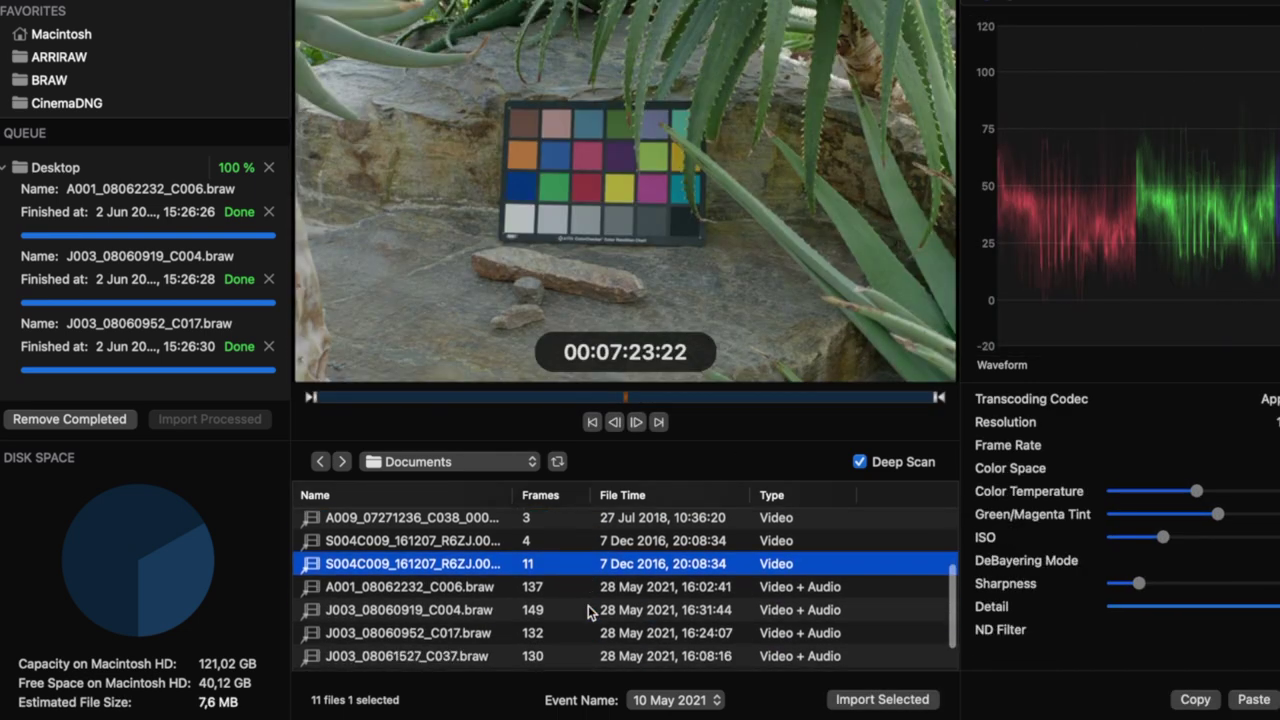
click(588, 608)
scroll(590, 612, down, 1)
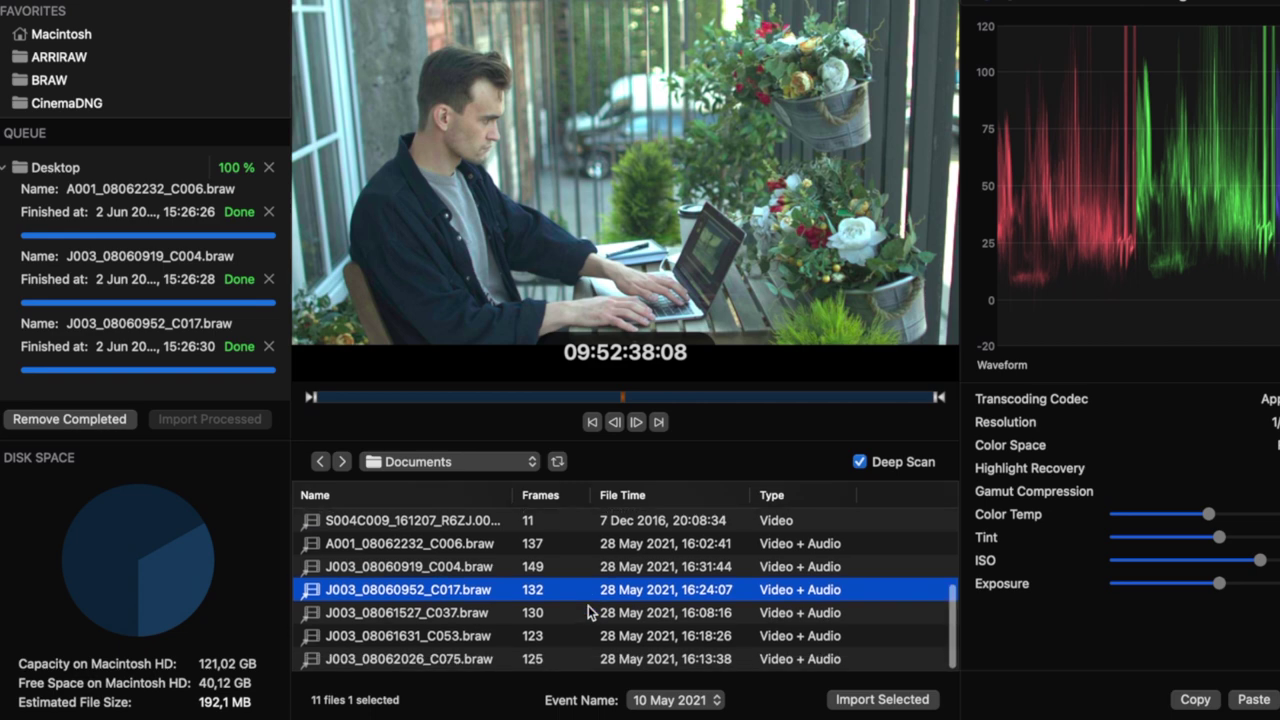
click(588, 611)
click(585, 636)
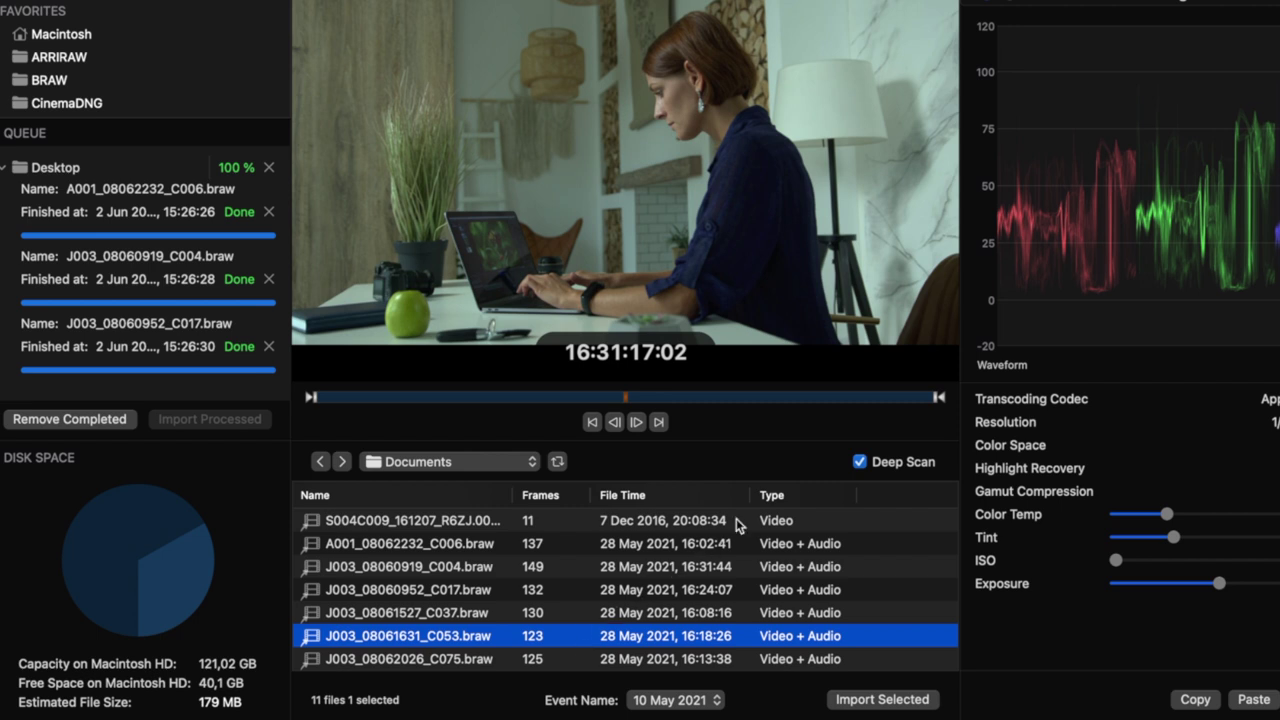
Turn Deep Scan off, browse the ARRIRAW folder, then open the BRAW folder
click(860, 462)
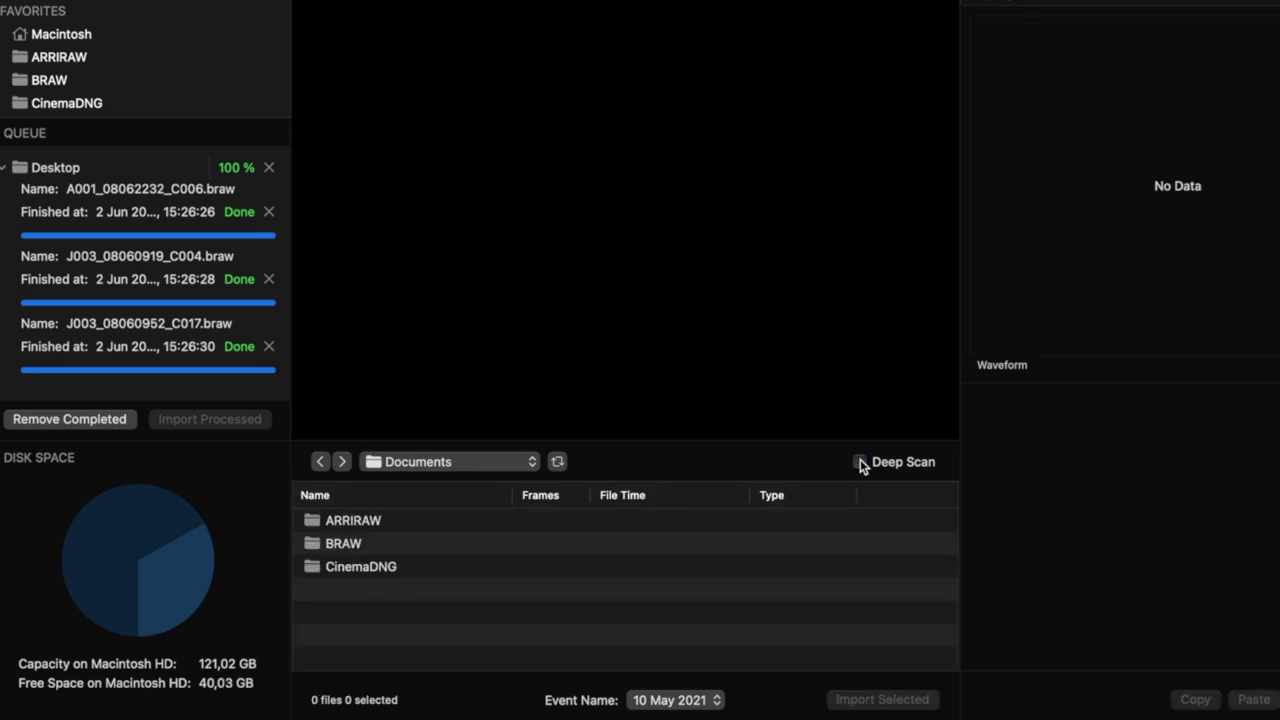
double_click(776, 518)
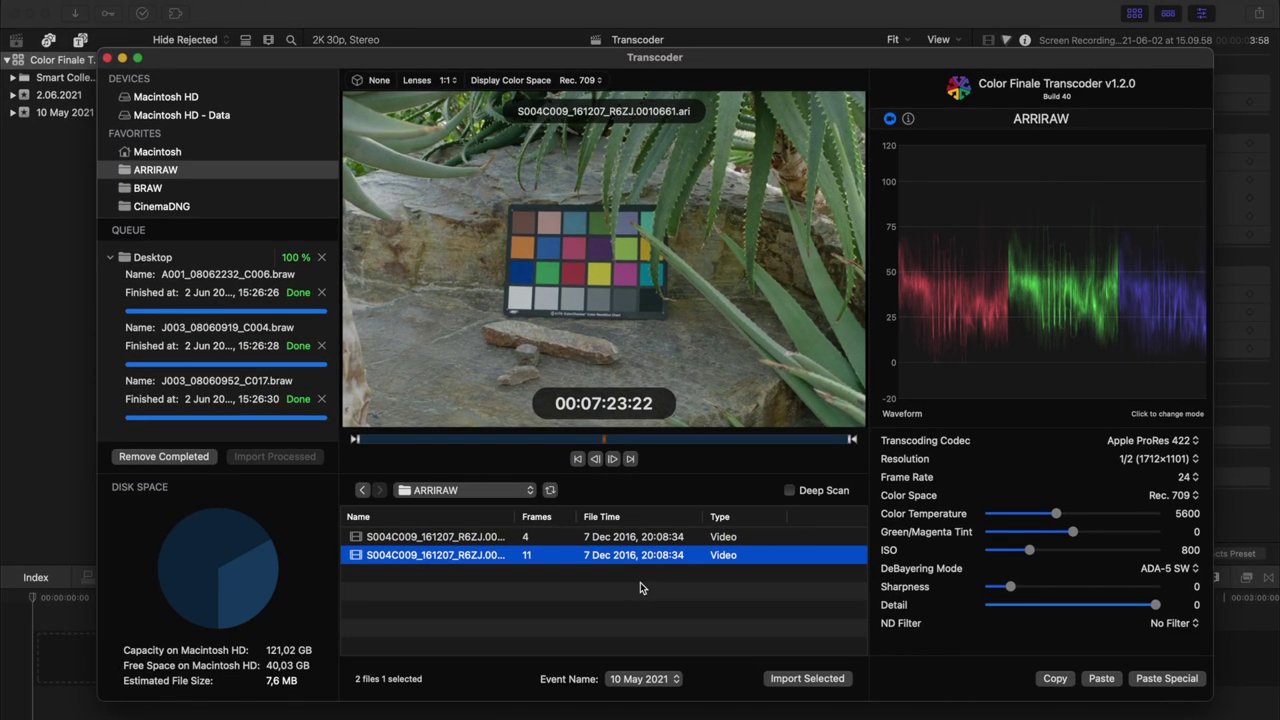
click(364, 491)
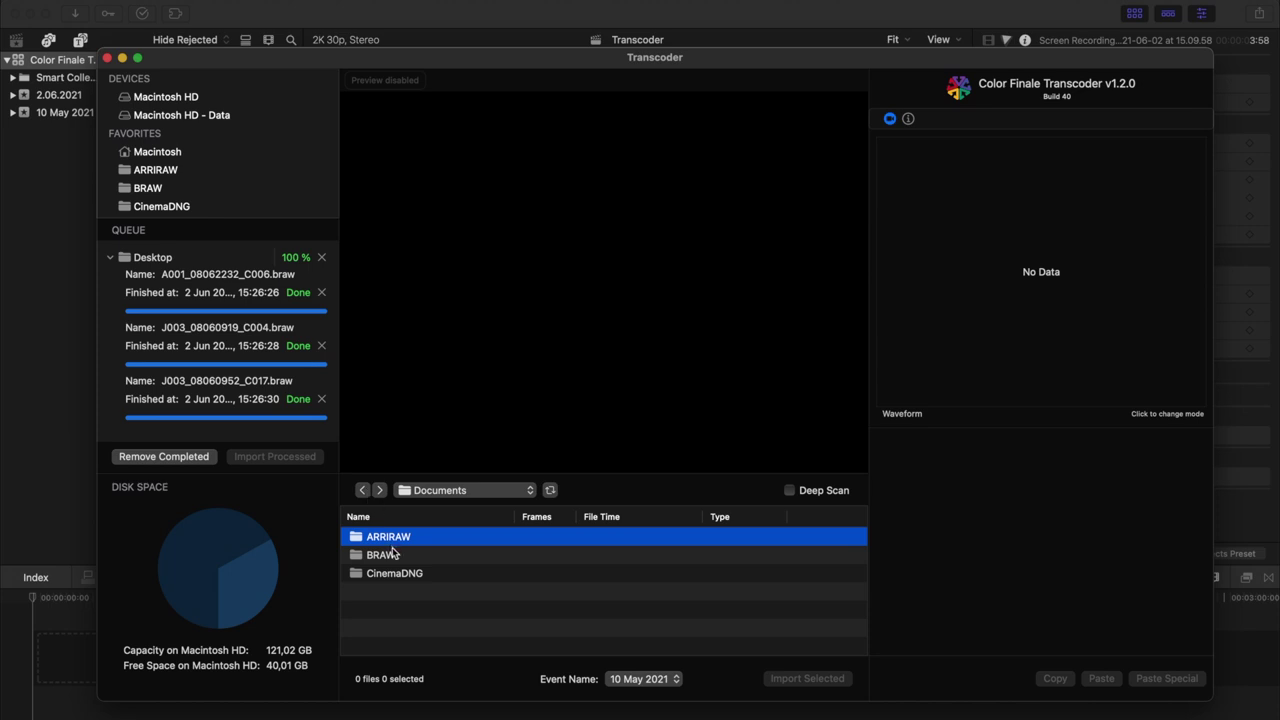
double_click(392, 553)
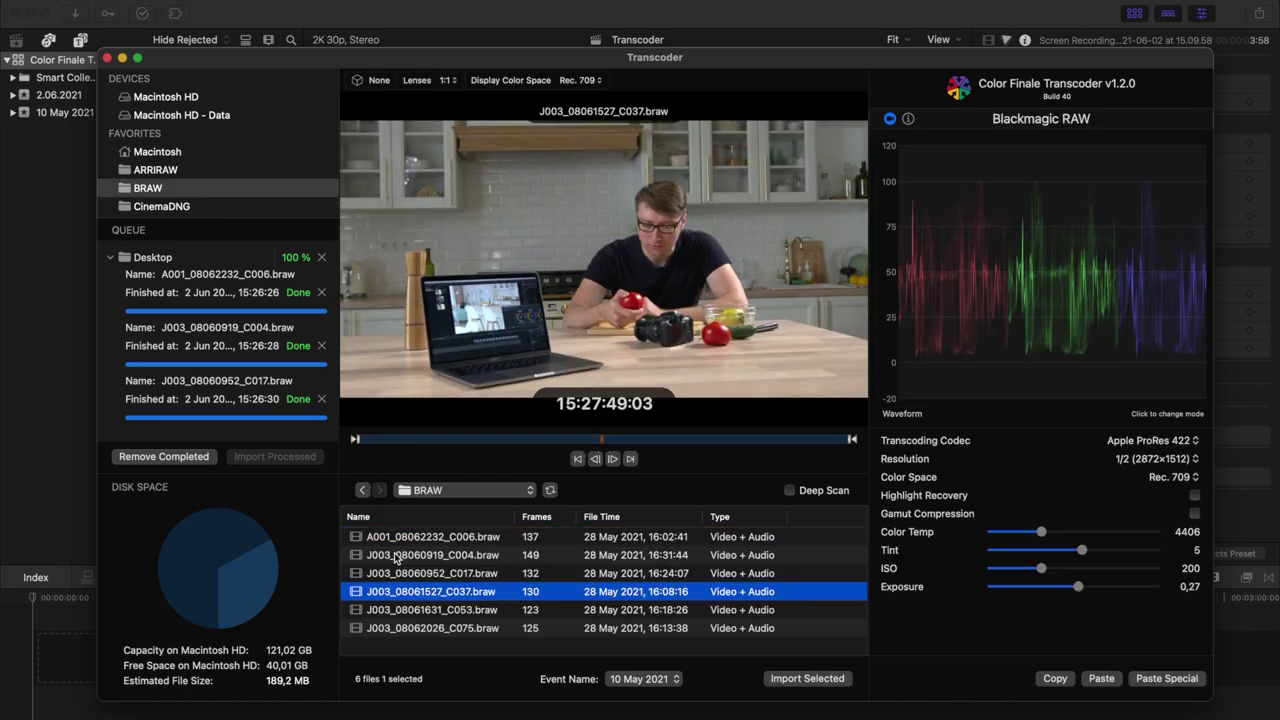
Try the Custom colour space, return to Rec. 709, and set Exposure to -0,02
click(1154, 478)
click(1100, 654)
click(1160, 494)
click(1136, 516)
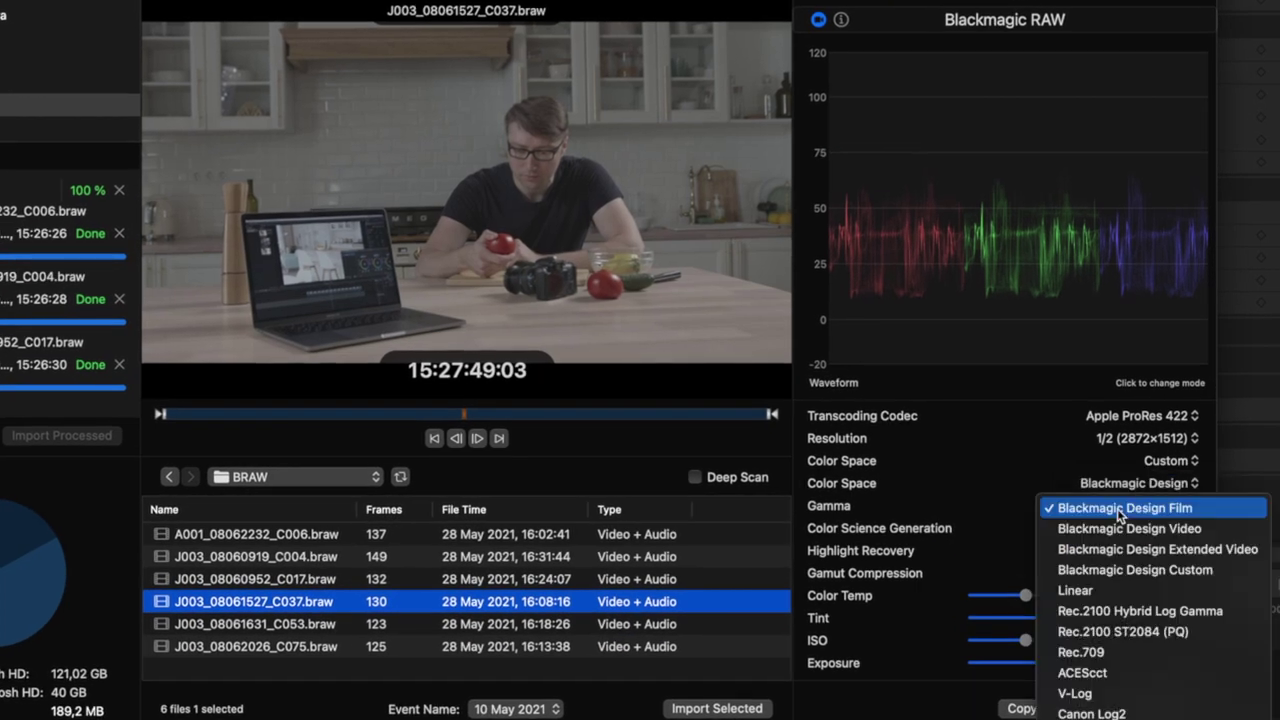
click(1170, 460)
click(1172, 262)
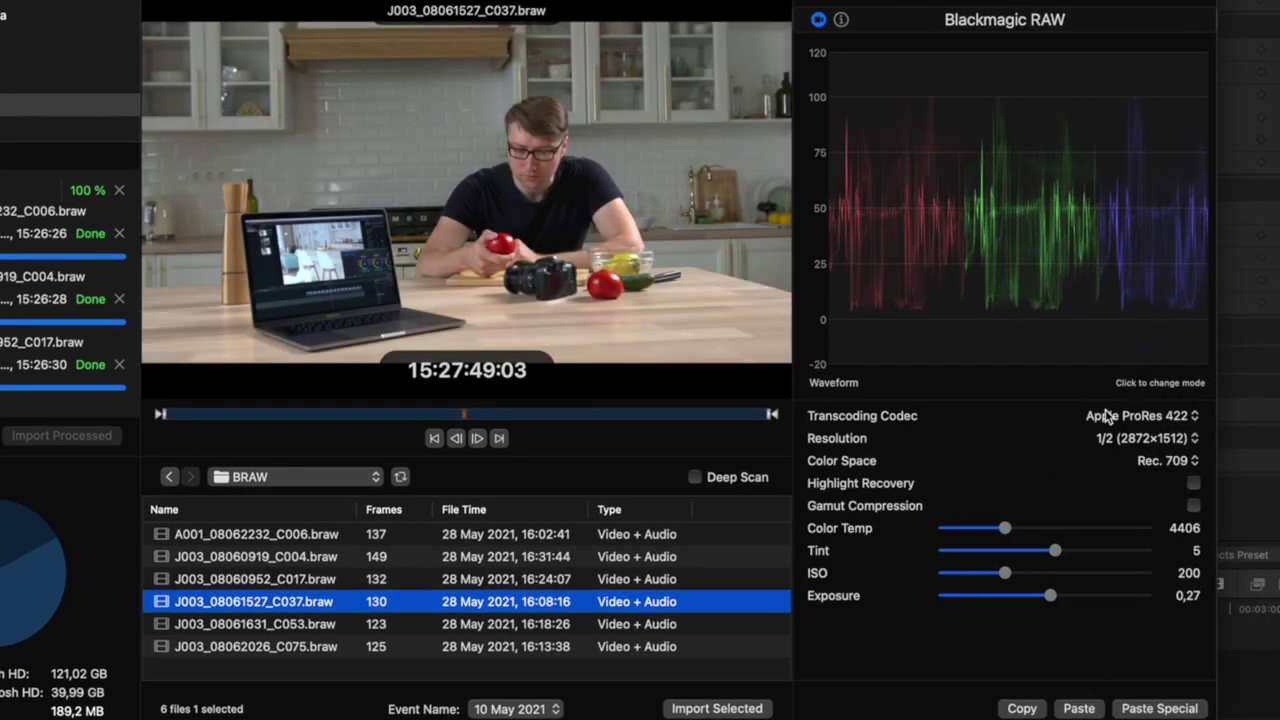
drag(1050, 595, 997, 580)
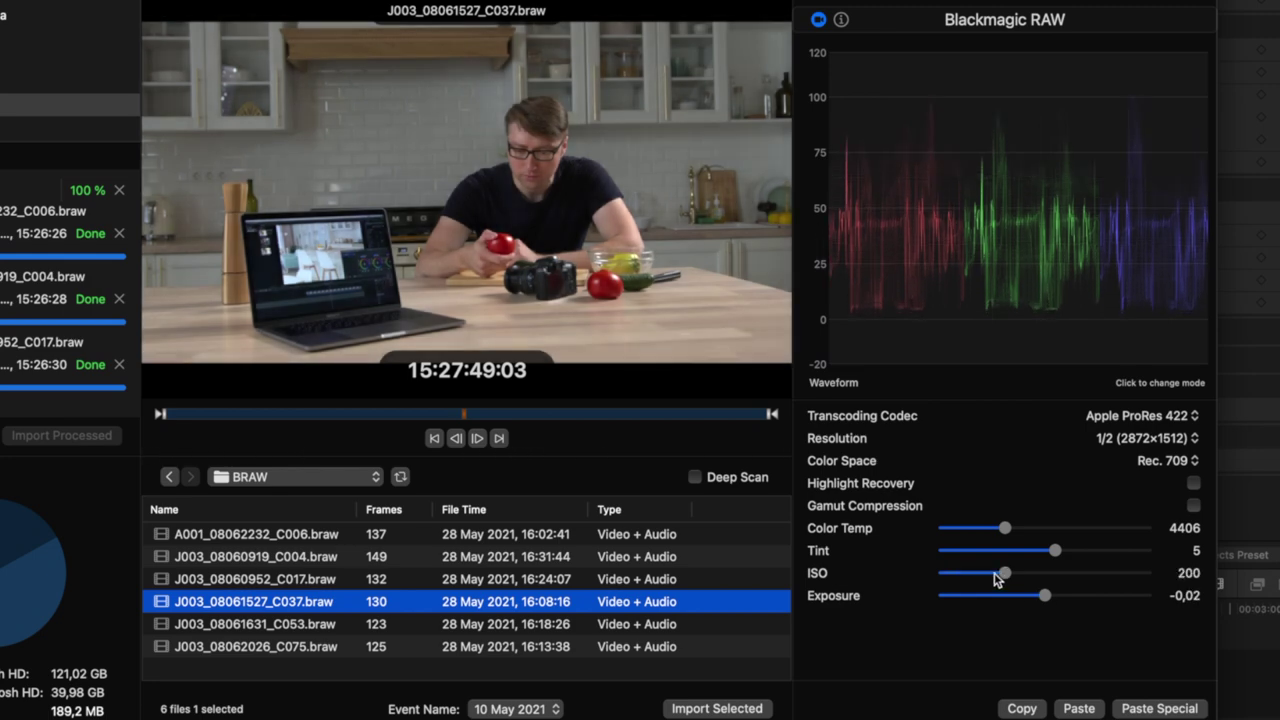
Trim the in and out points of J003_08061527_C037, bringing the estimate to 81,5 MB
click(768, 415)
drag(768, 415, 522, 418)
drag(164, 415, 357, 416)
drag(520, 414, 625, 419)
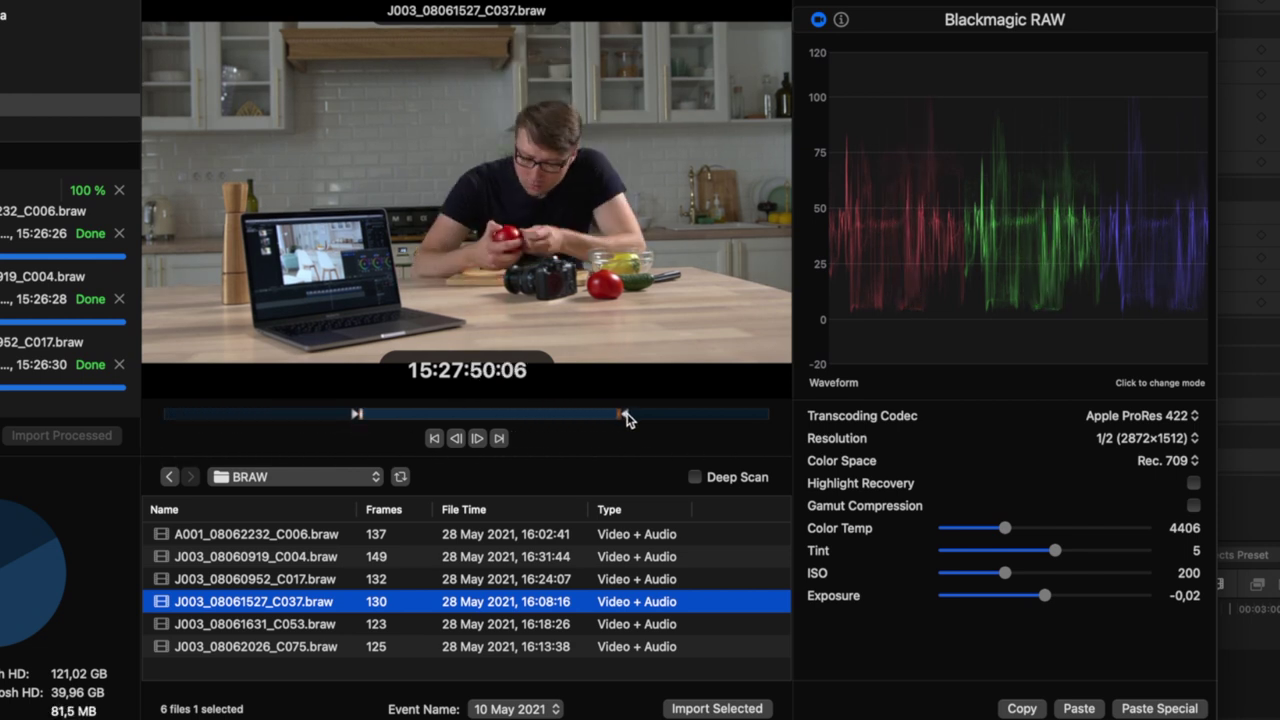
Copy C037's RAW settings and paste everything except Exposure onto clip J003_08061631_C053
click(1016, 710)
click(756, 626)
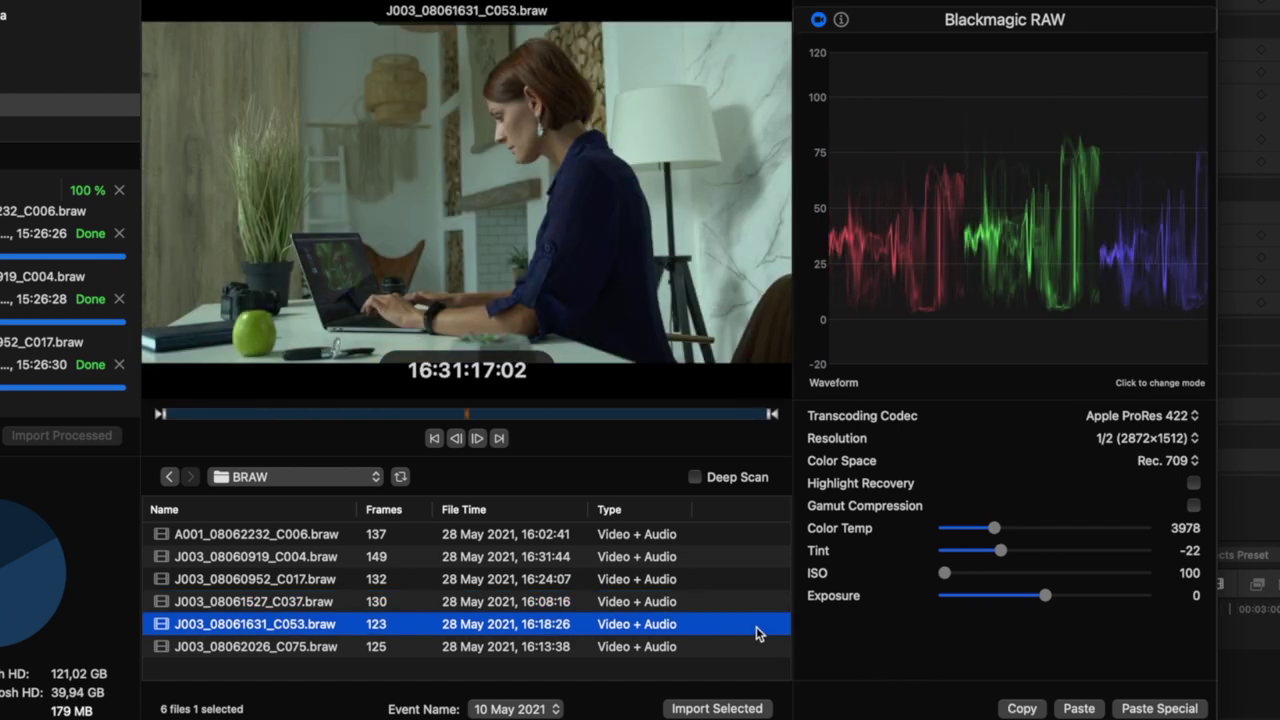
click(1122, 709)
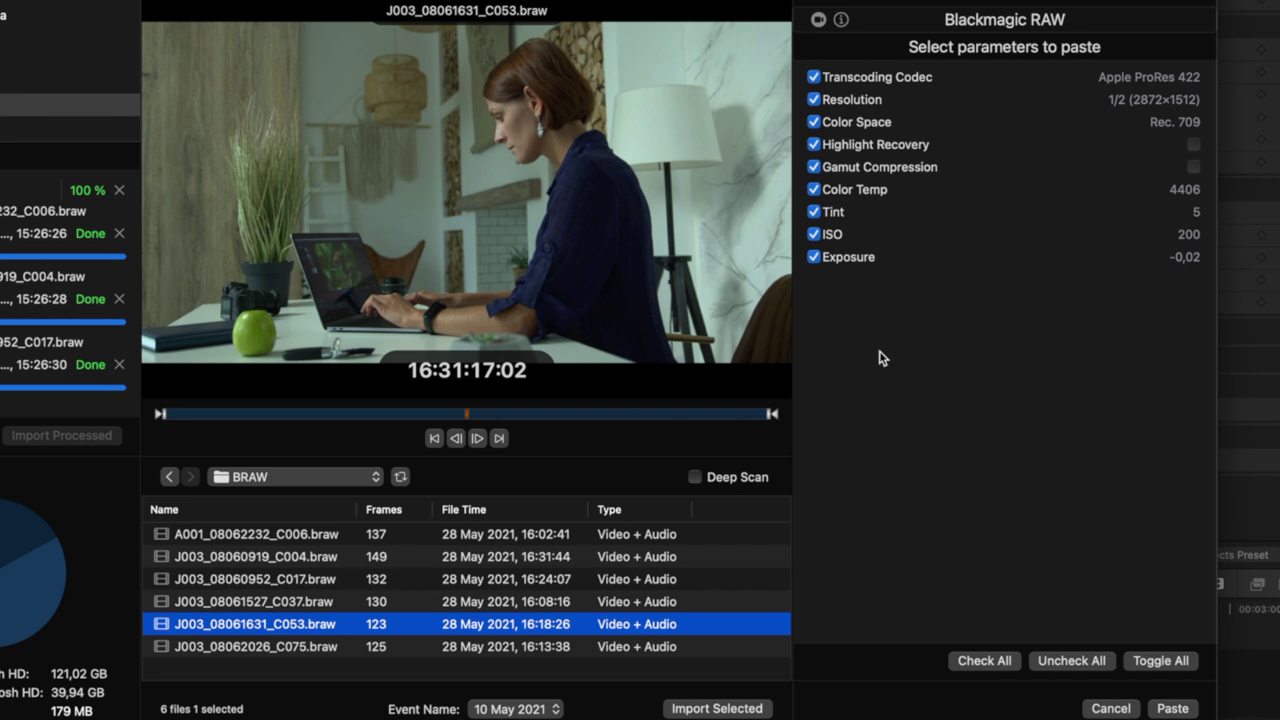
click(814, 257)
click(1177, 708)
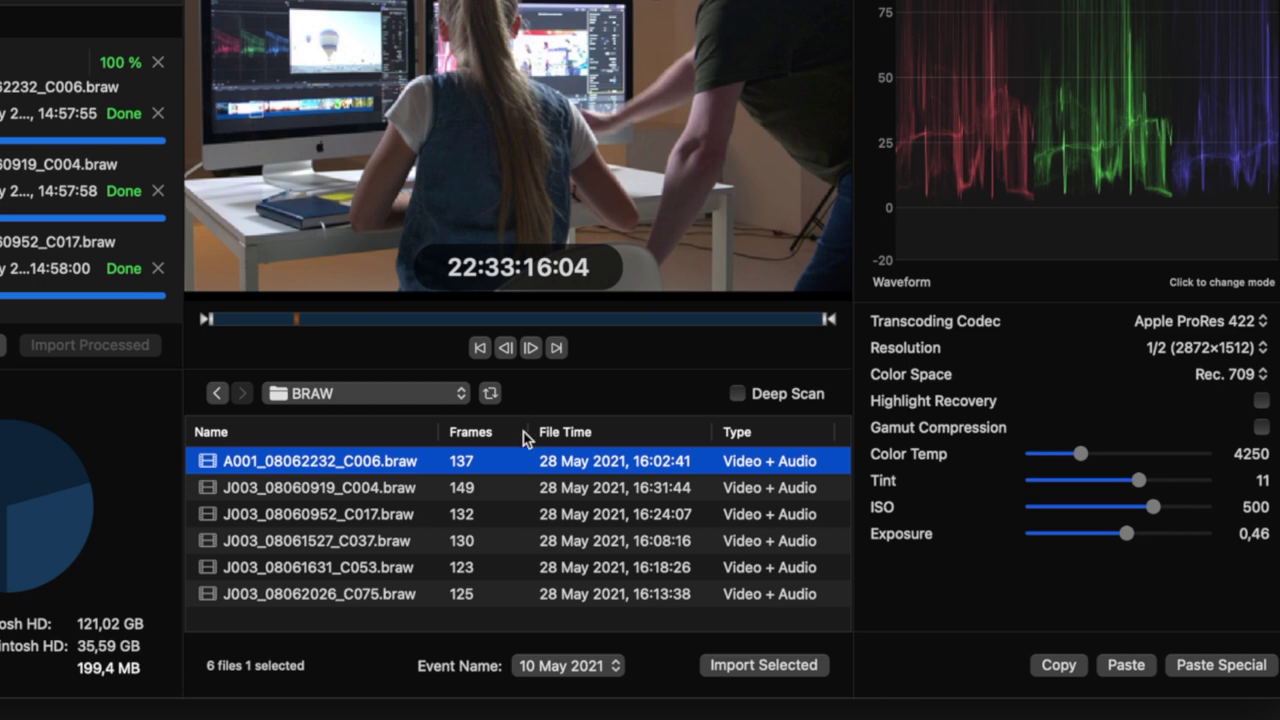
Import clips C006, C004 and C017 into the Color Finale Transcoder library in Final Cut Pro
shift+click(491, 515)
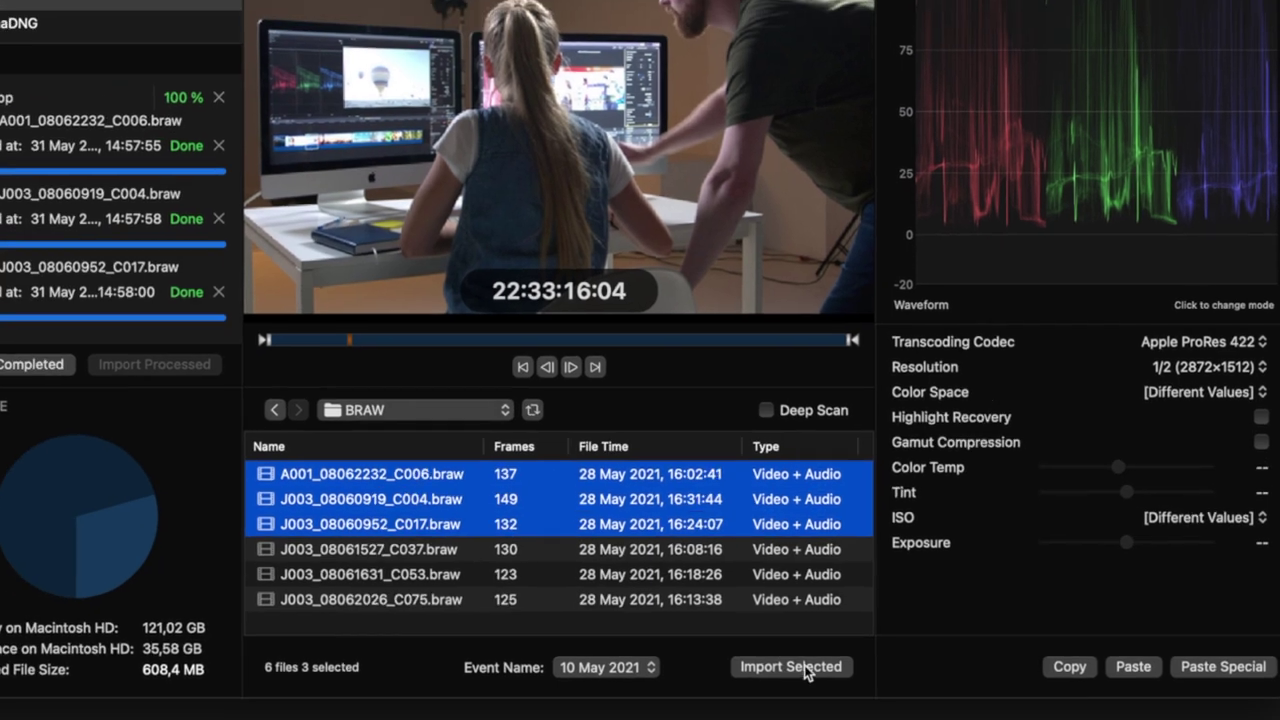
click(780, 665)
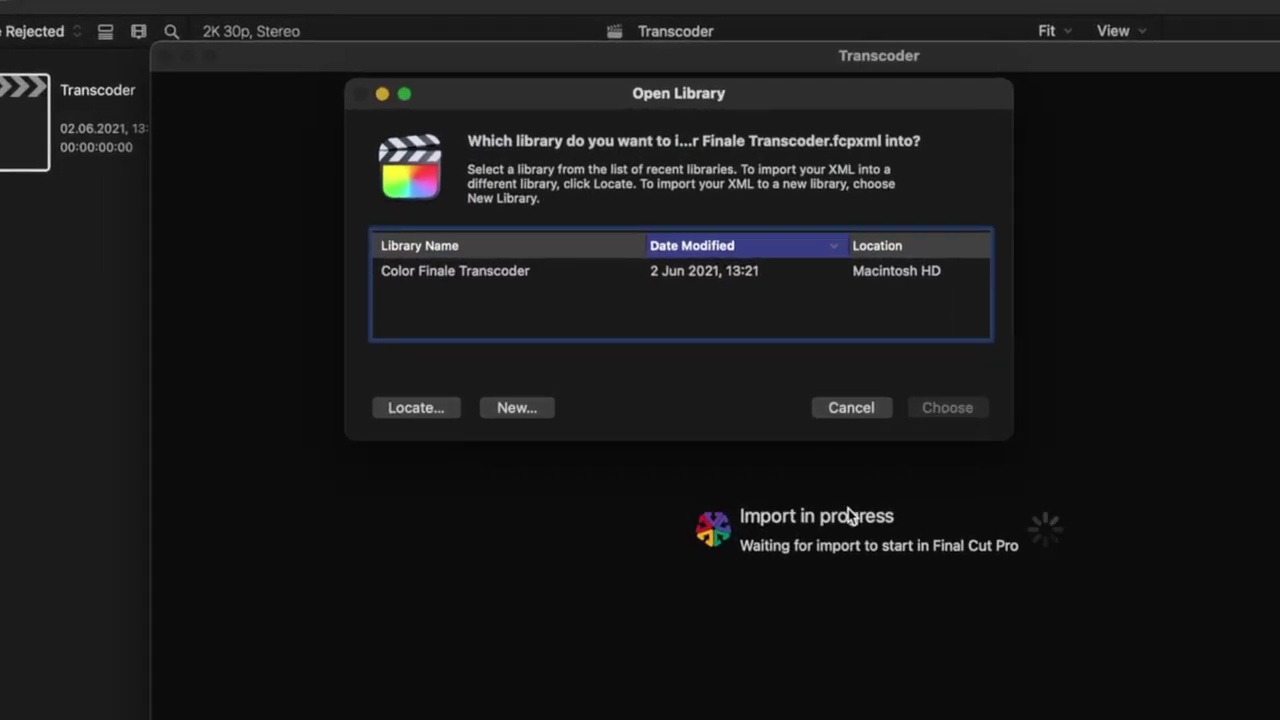
click(698, 271)
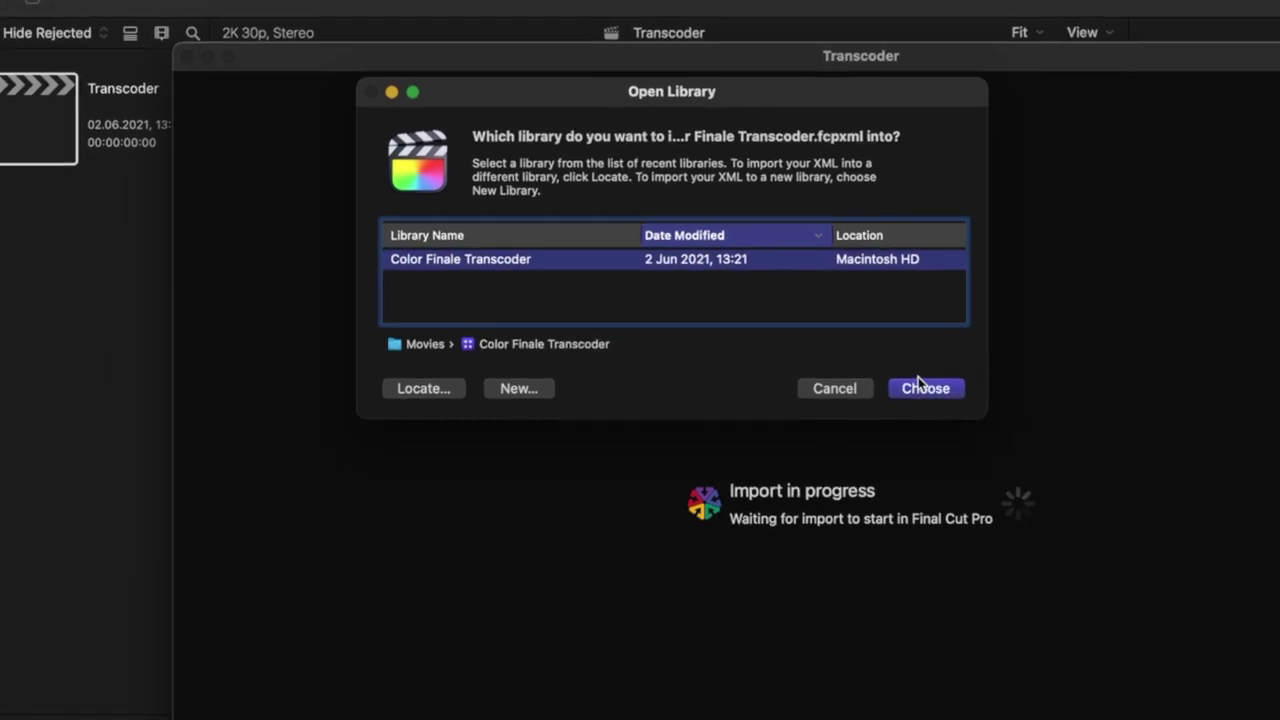
click(946, 406)
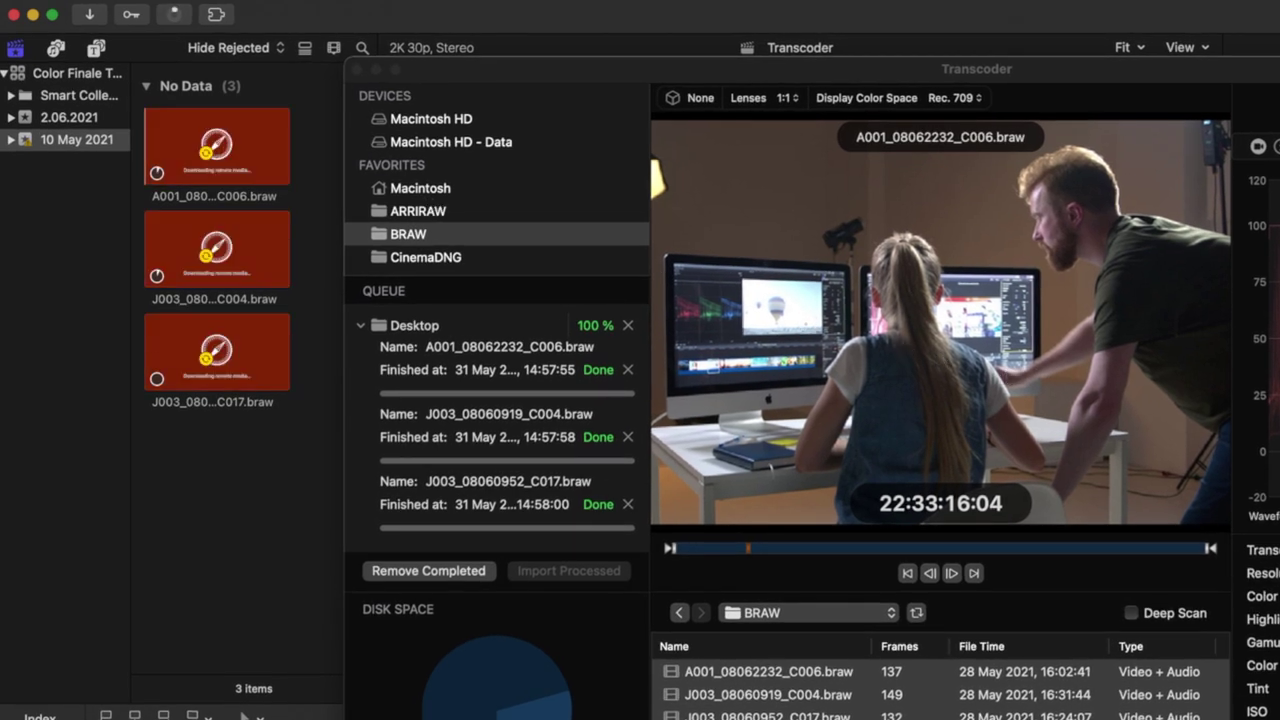
Show Background Tasks and expand Importing Media to follow each clip's download progress
click(175, 16)
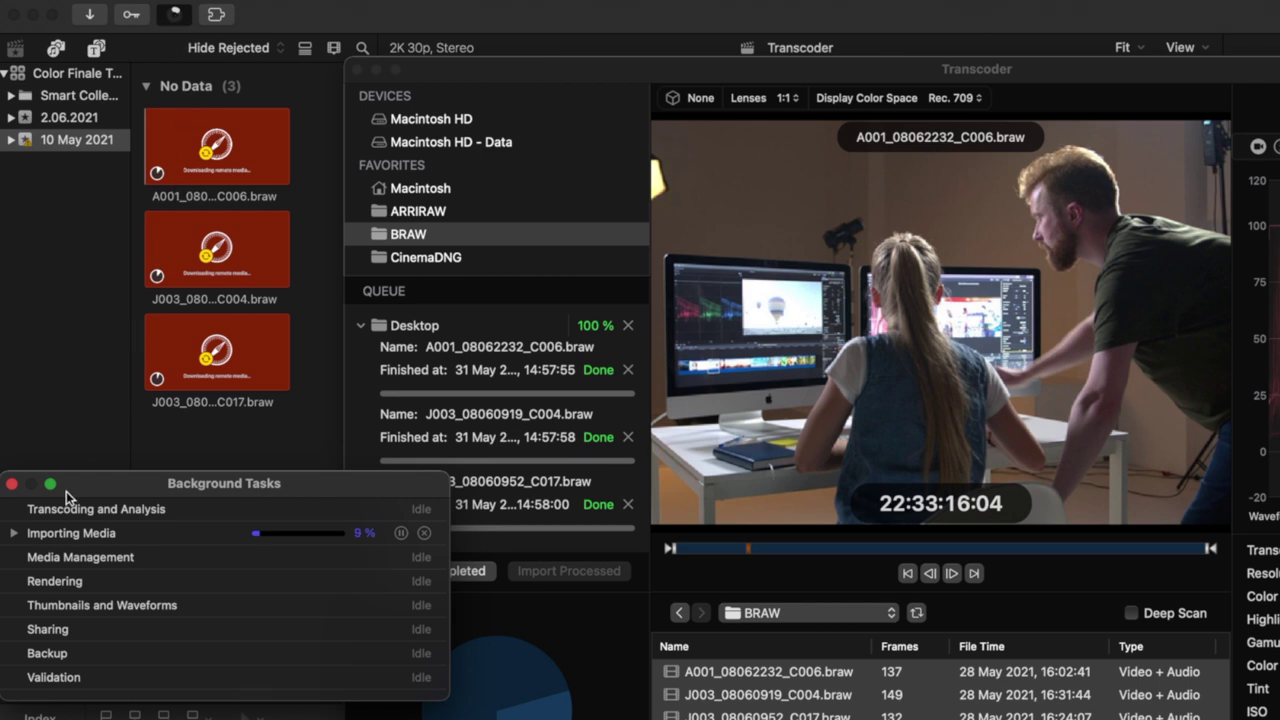
click(14, 533)
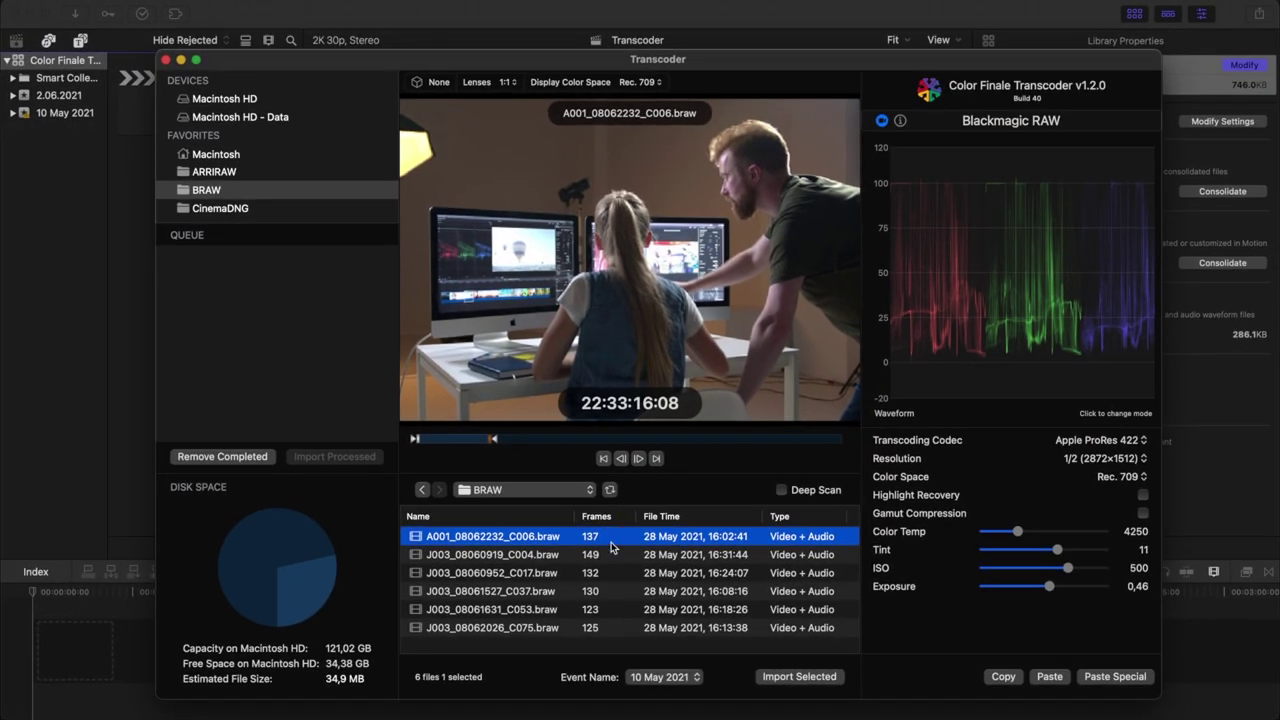
Queue C006, C004 and C017 for transcoding to the Desktop and show the individual jobs
shift+click(596, 574)
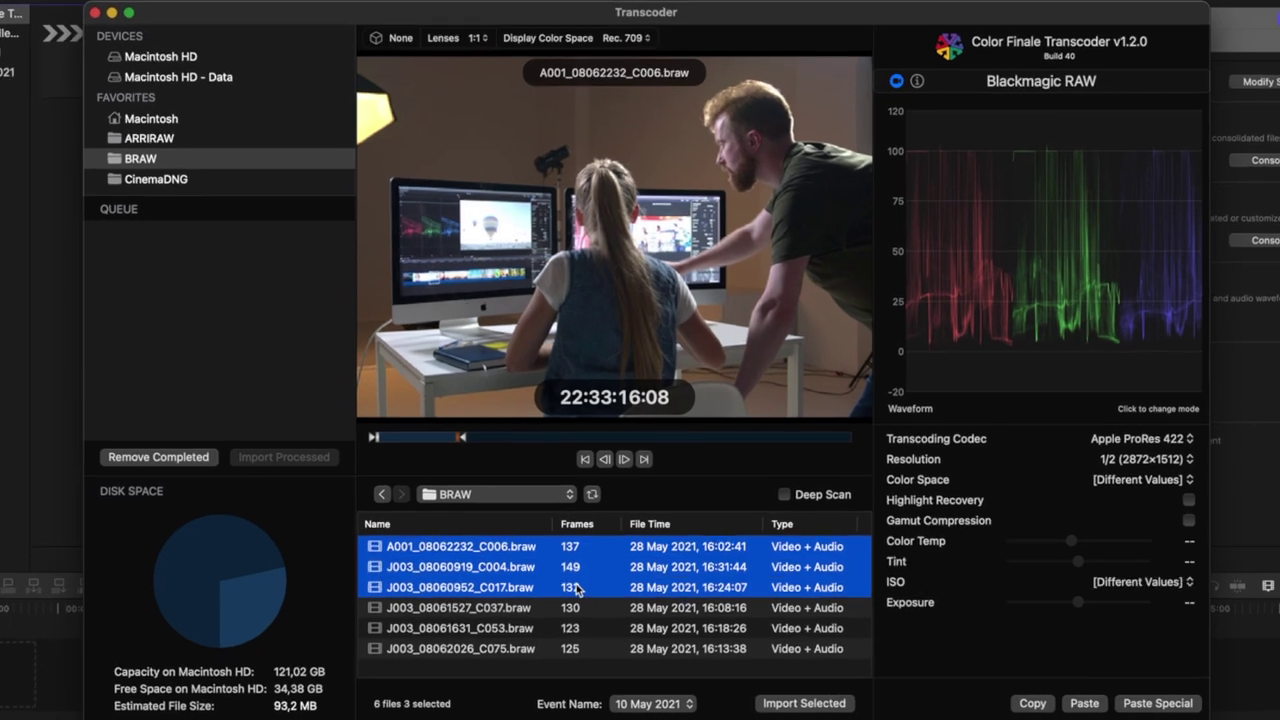
right_click(576, 589)
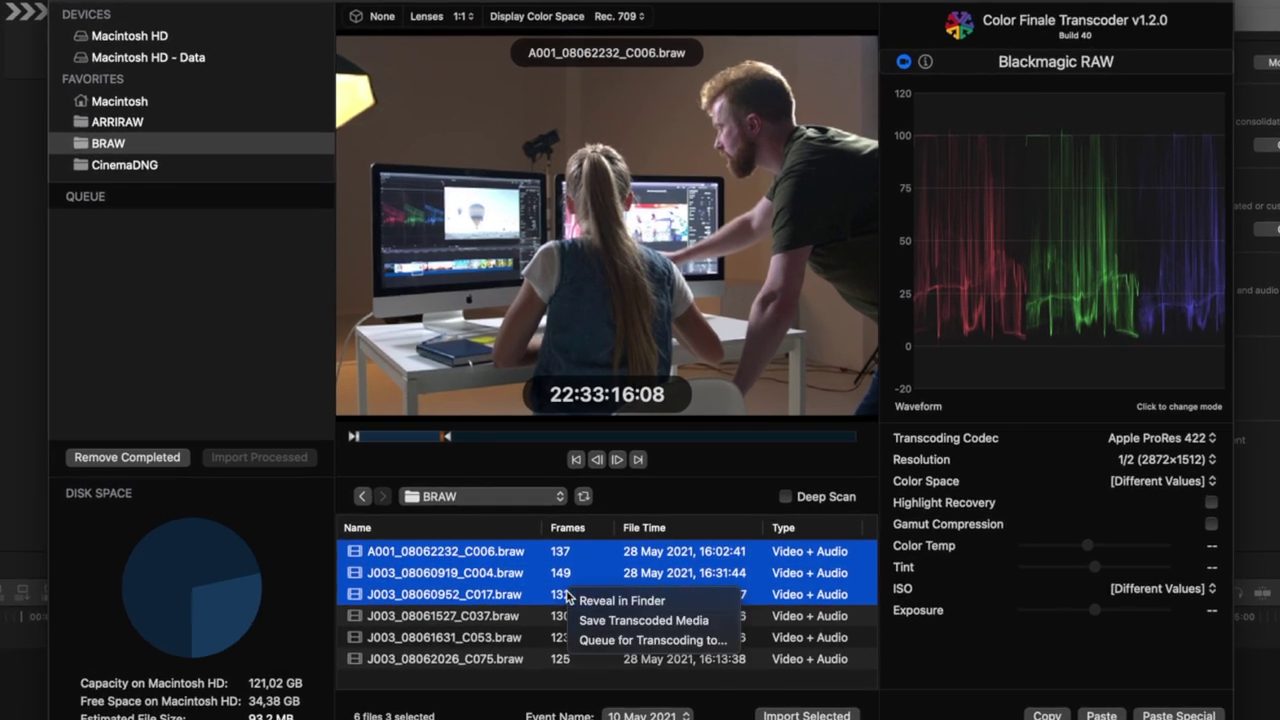
click(625, 638)
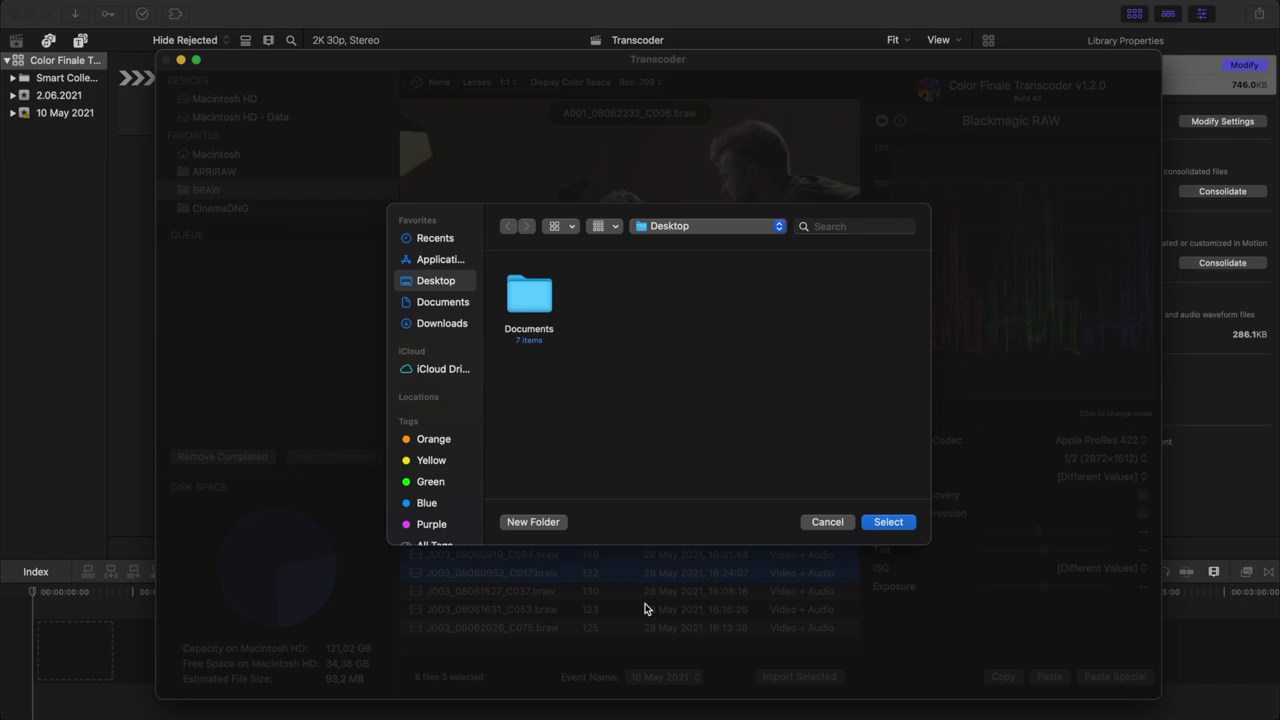
click(880, 521)
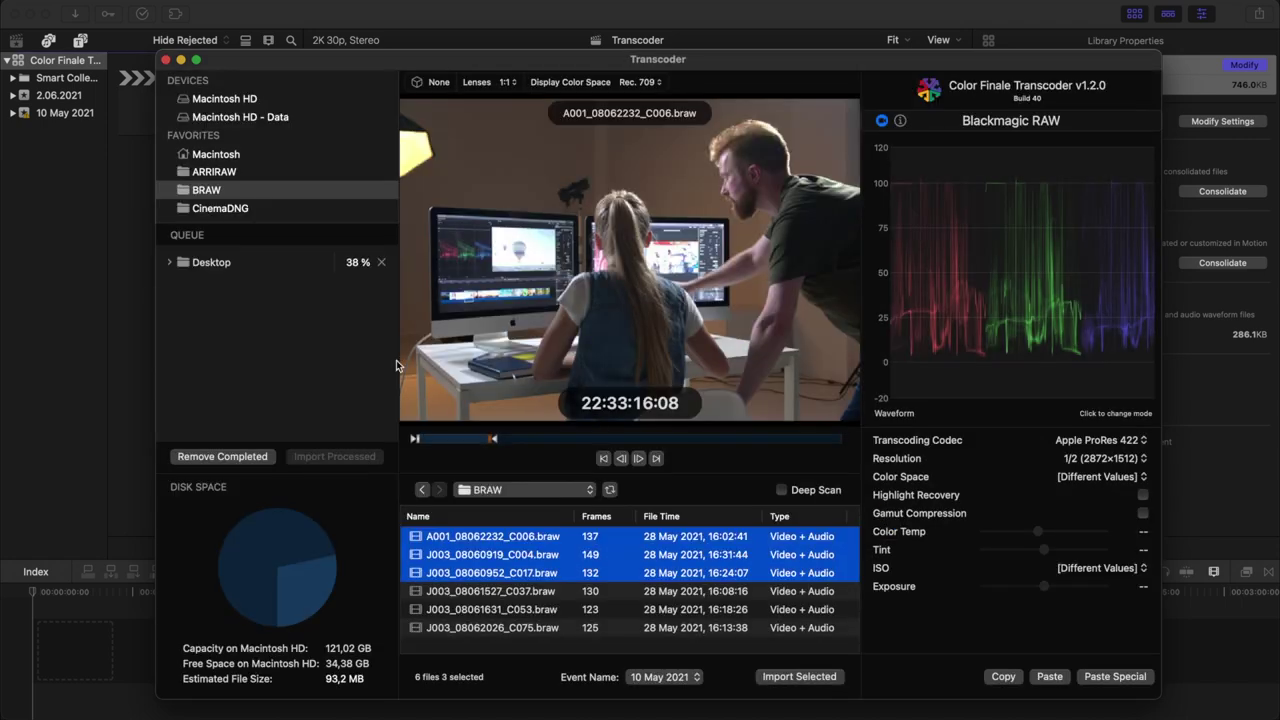
click(171, 266)
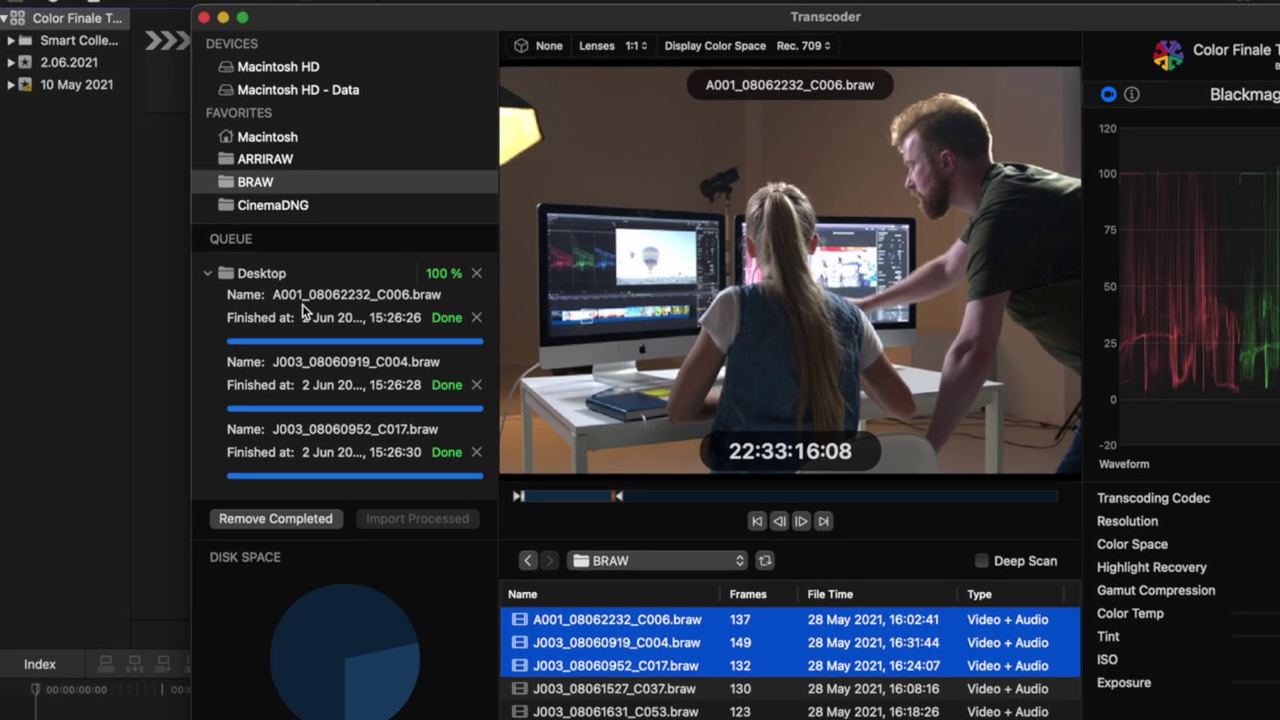
Import the three finished transcodes into the Color Finale Transcoder library in Final Cut Pro
click(302, 304)
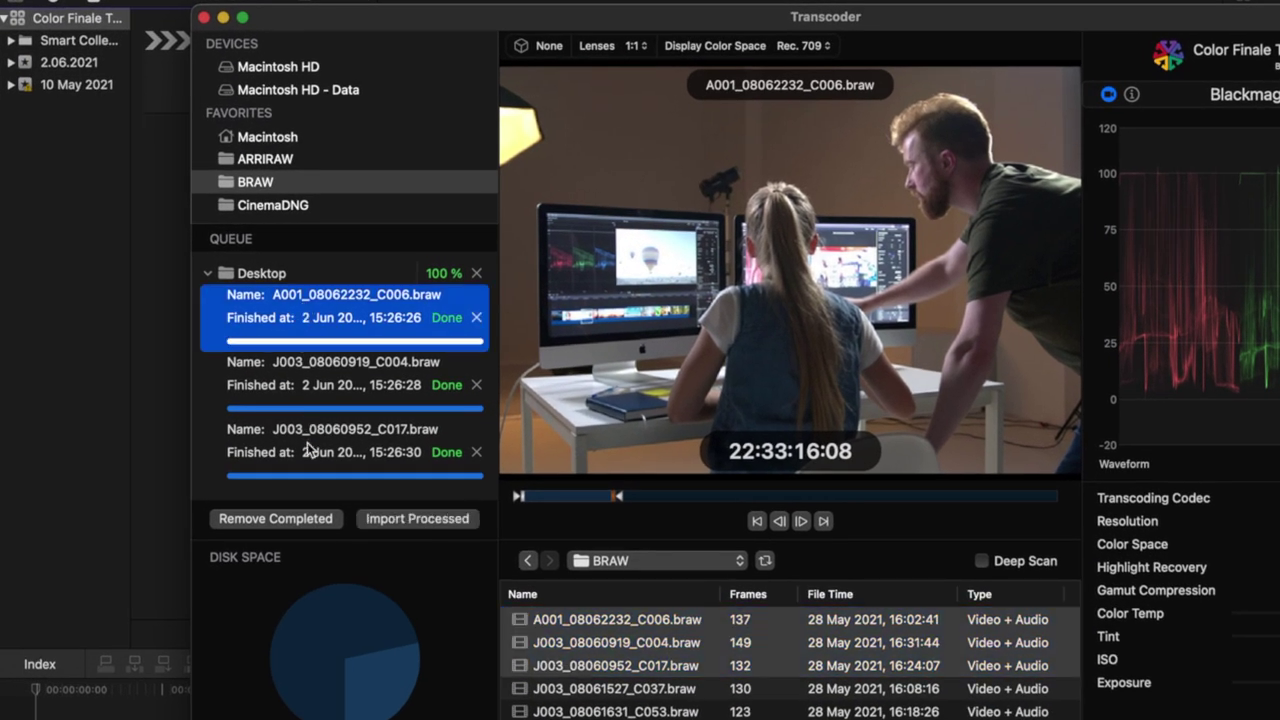
shift+click(309, 456)
drag(713, 22, 855, 22)
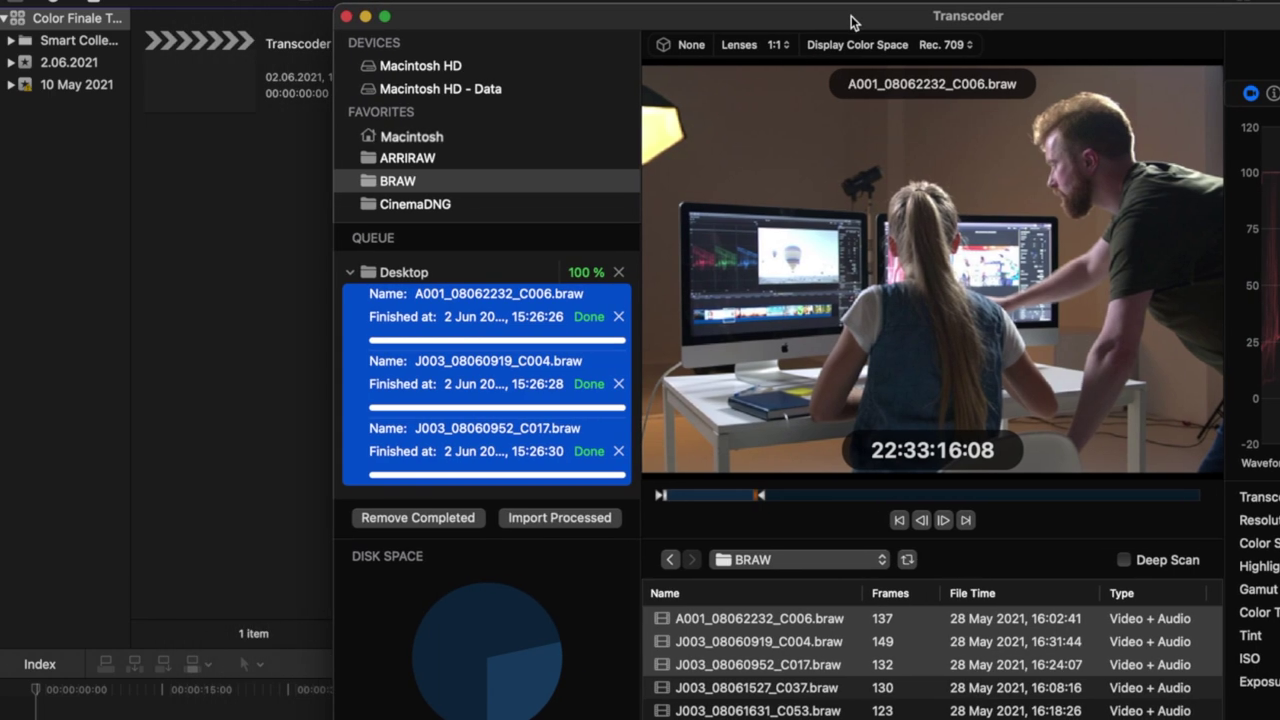
click(559, 517)
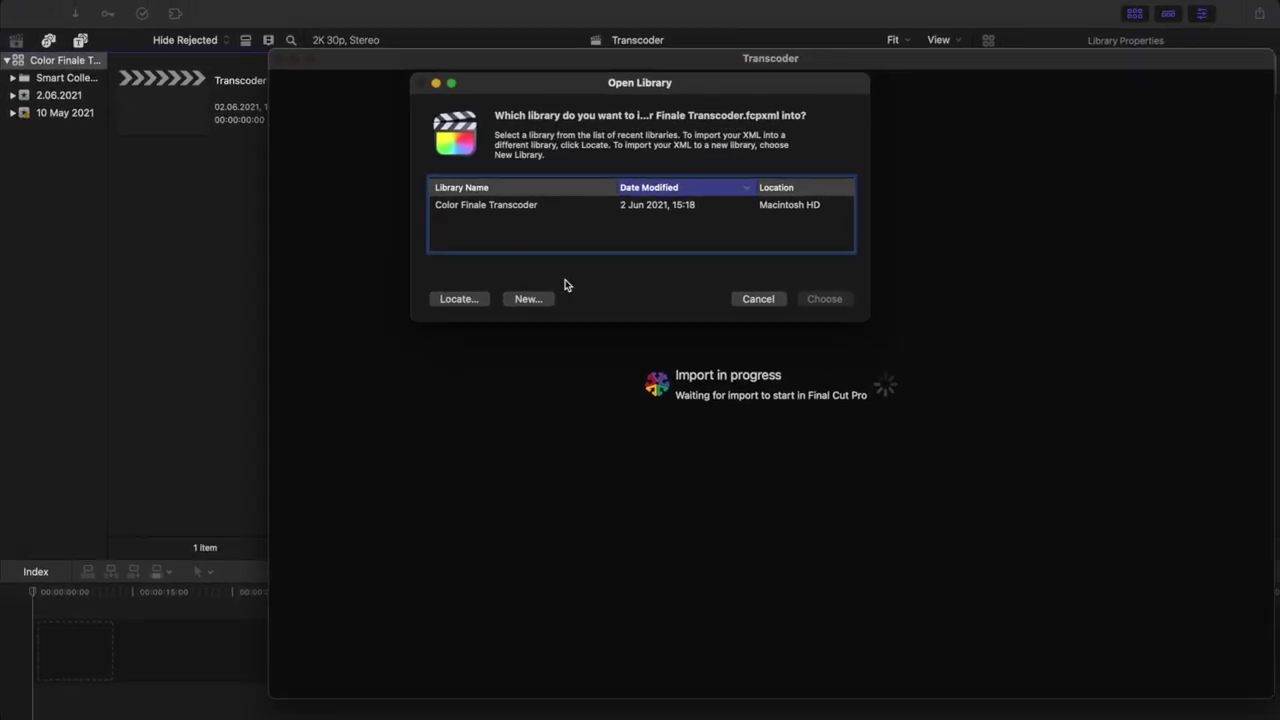
click(631, 203)
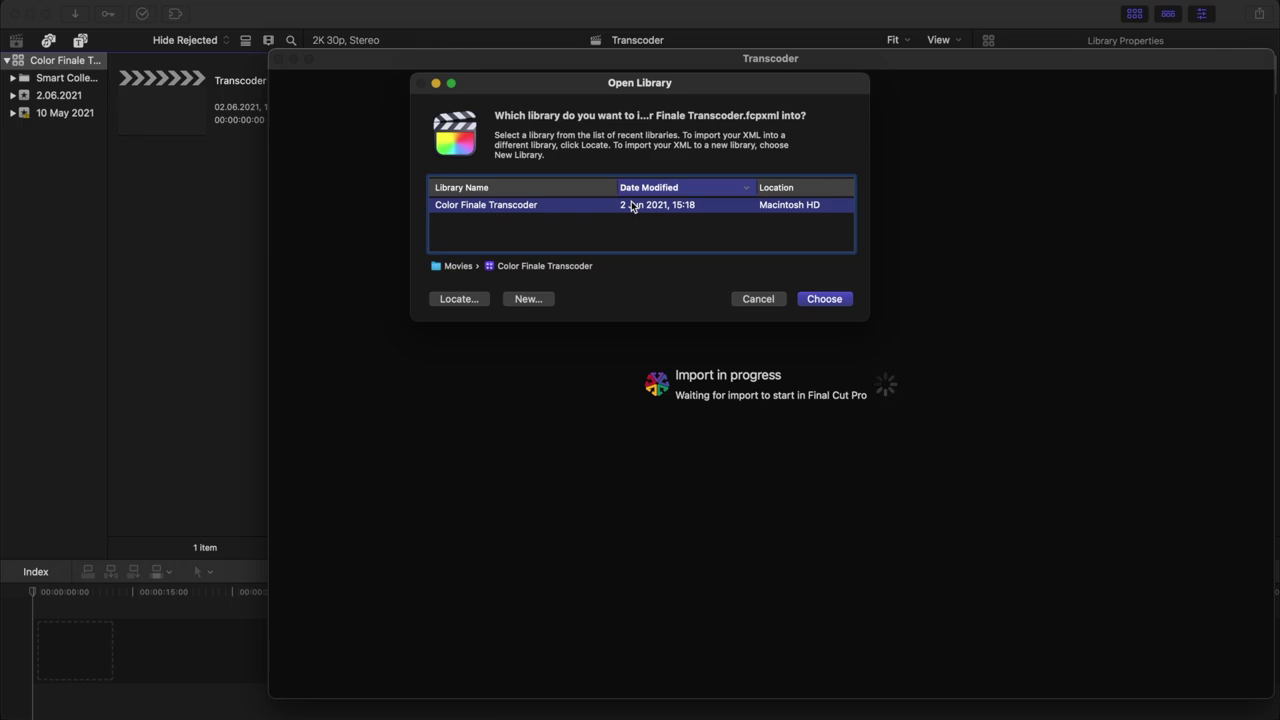
click(824, 299)
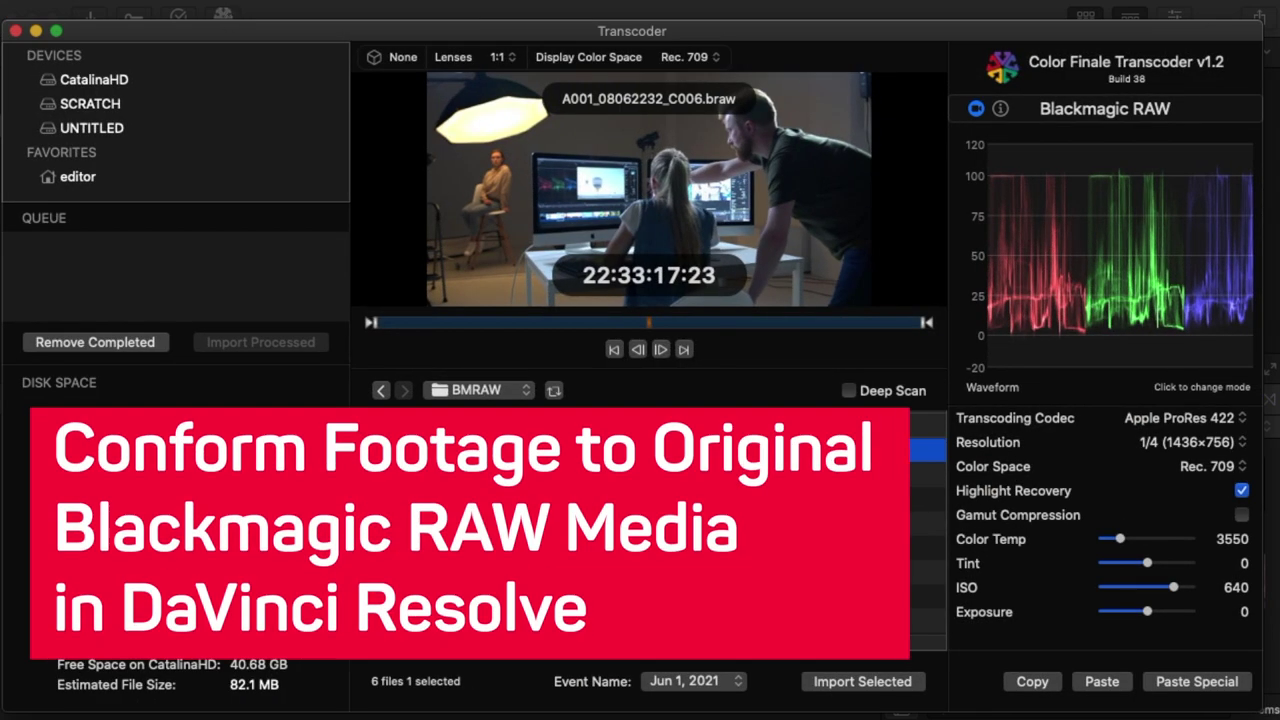
Confirm ProRes 422, quarter resolution, Rec. 709 and Highlight Recovery on for the transcode
click(1206, 418)
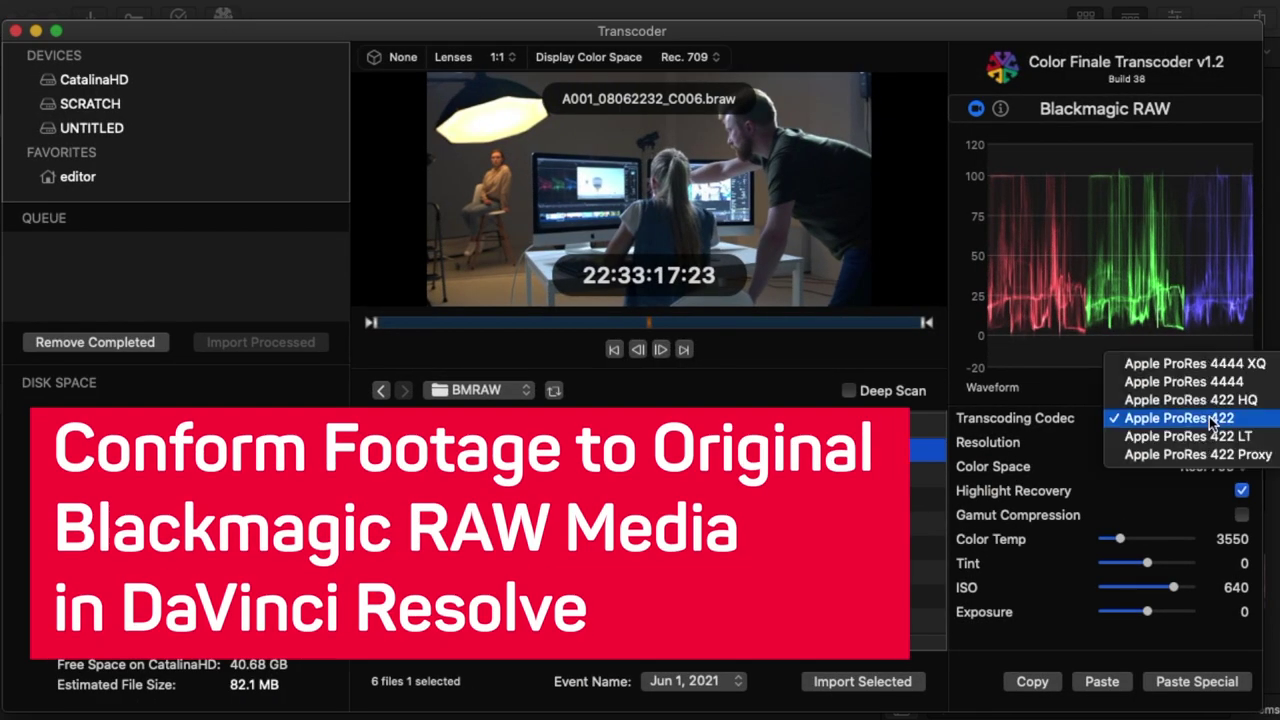
click(1209, 416)
click(1216, 443)
click(1215, 442)
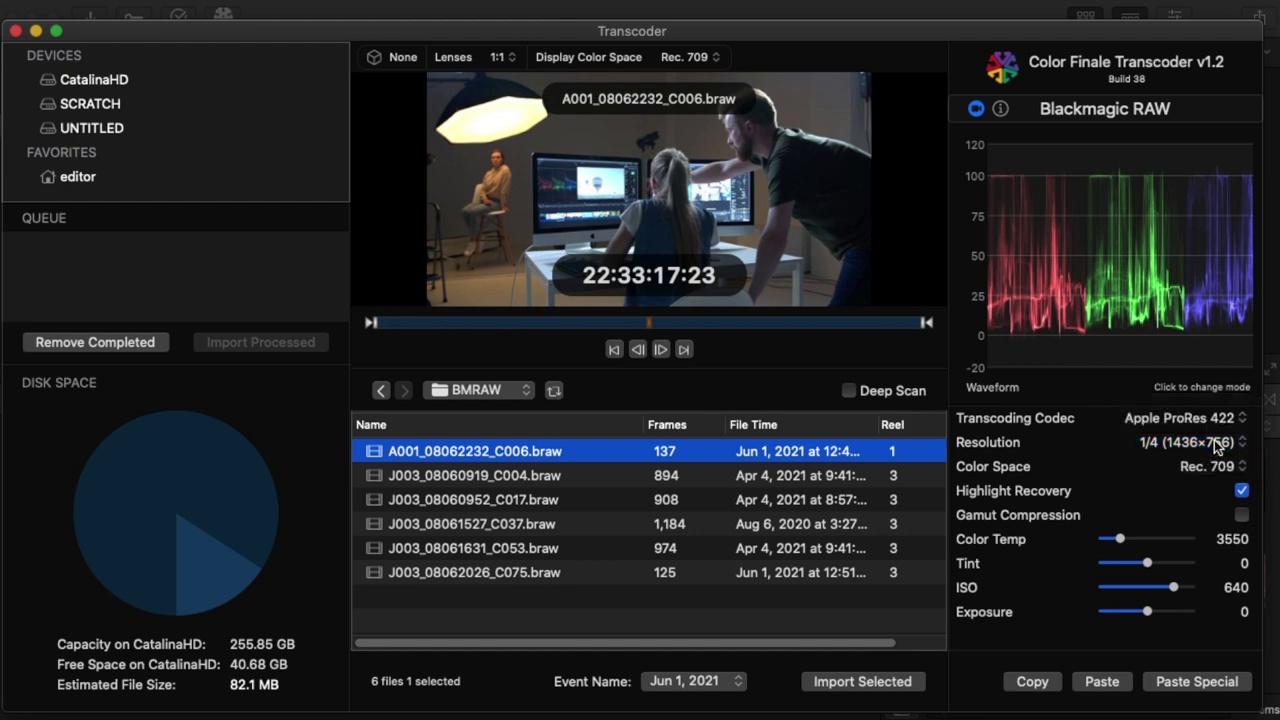
click(1218, 466)
click(1220, 467)
click(1242, 490)
click(1242, 490)
Send all six clips to Final Cut Pro and follow their downloads in Background Tasks
shift+click(384, 580)
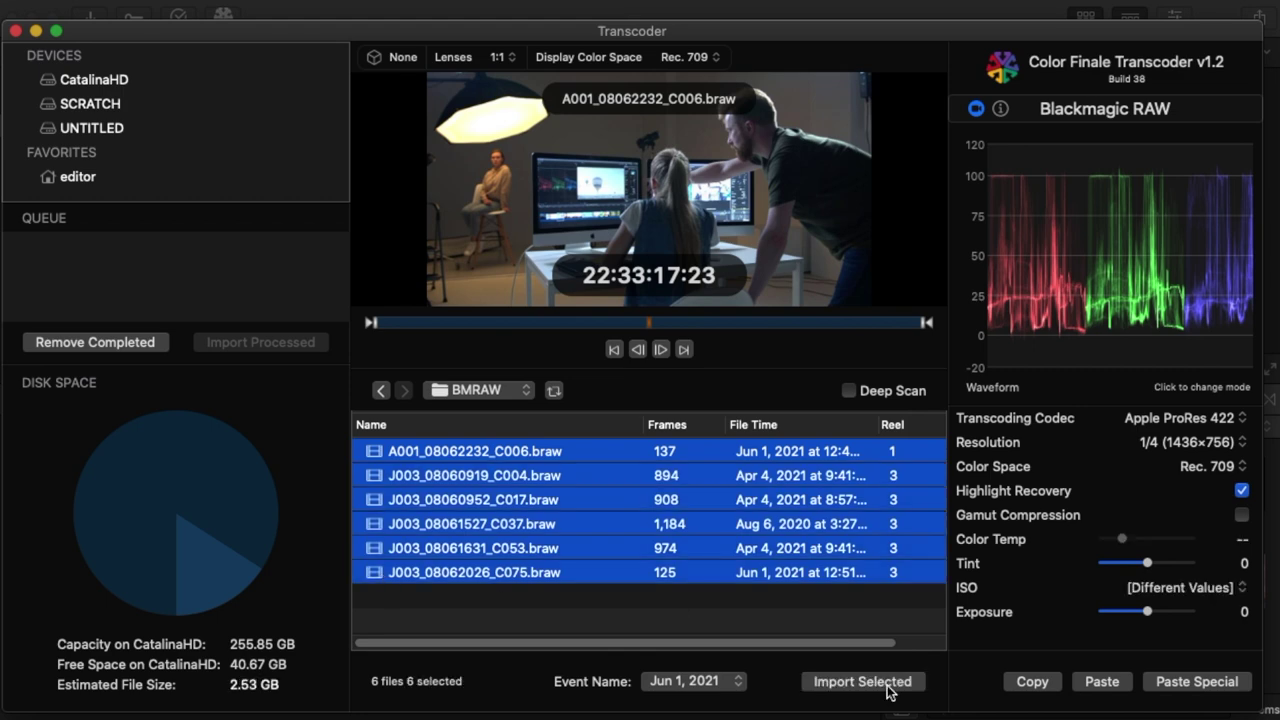
click(886, 684)
click(178, 18)
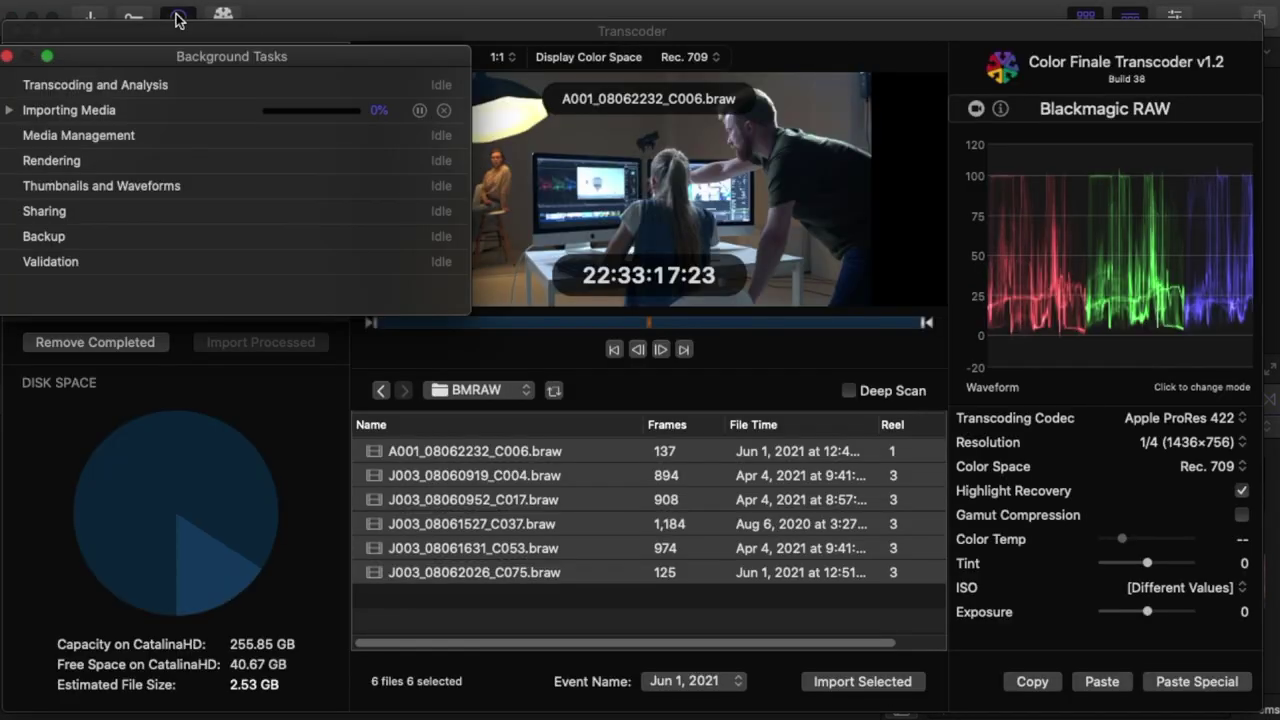
click(11, 110)
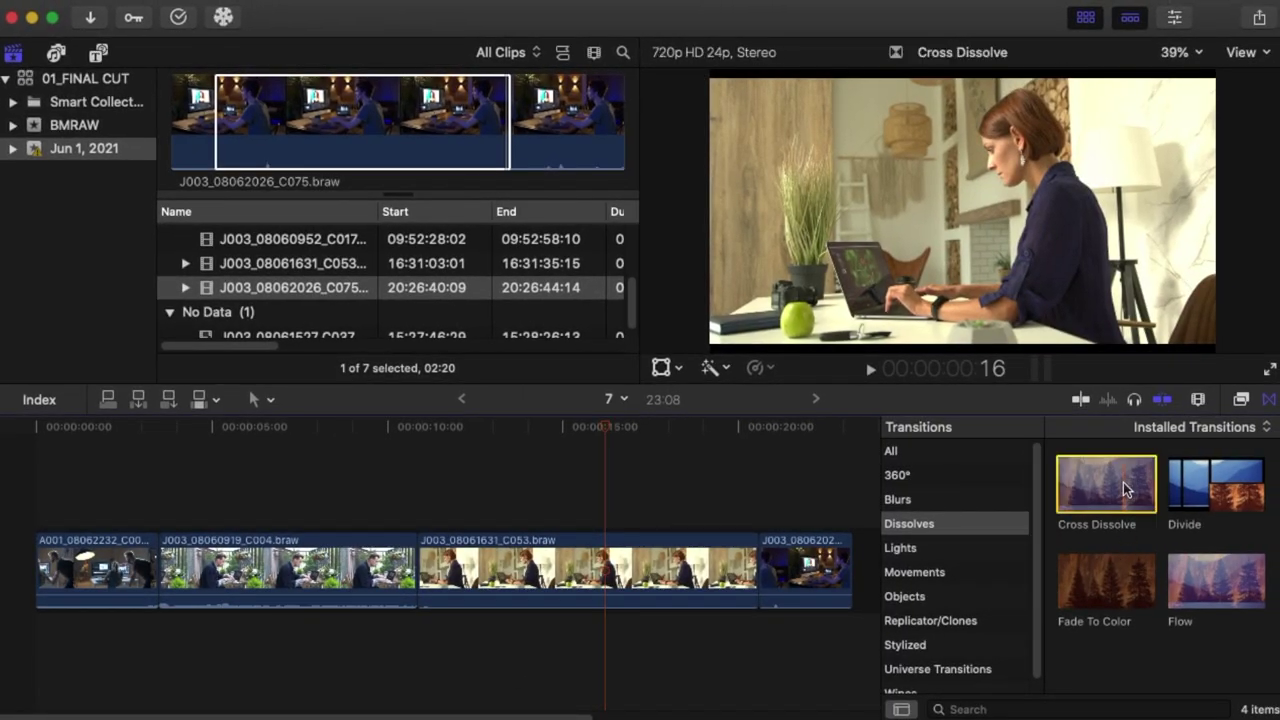
Add Cross Dissolves at the first edit, between C004 and C053, and between C053 and C075
drag(1106, 485, 160, 570)
drag(1060, 495, 390, 590)
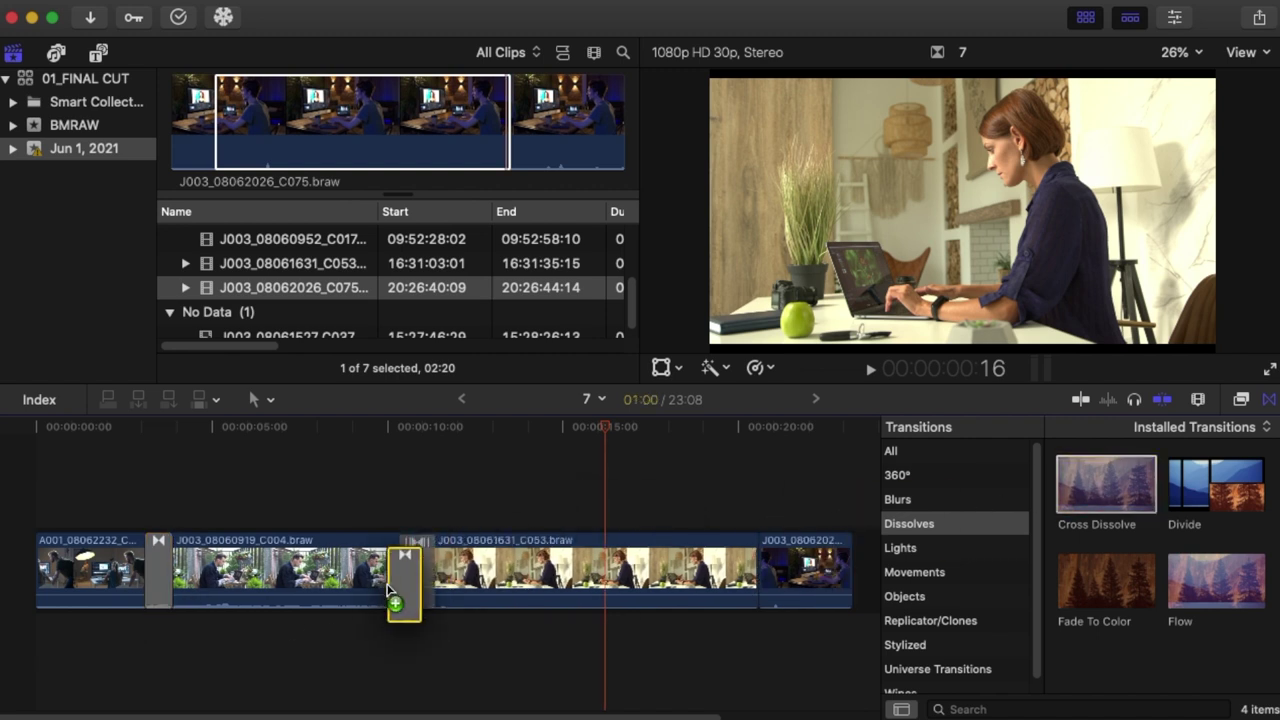
drag(1106, 485, 737, 588)
Export project 7 as XML into the 1 ROLL-XML round trip folder
click(196, 3)
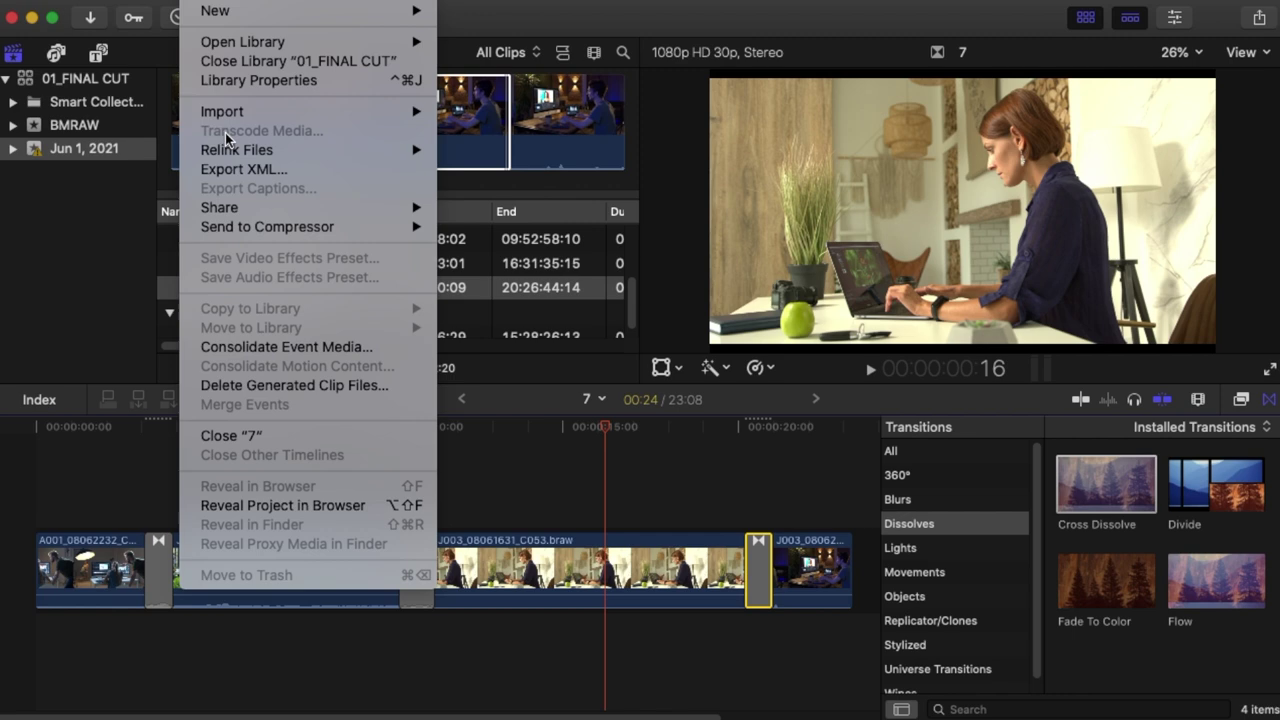
click(236, 176)
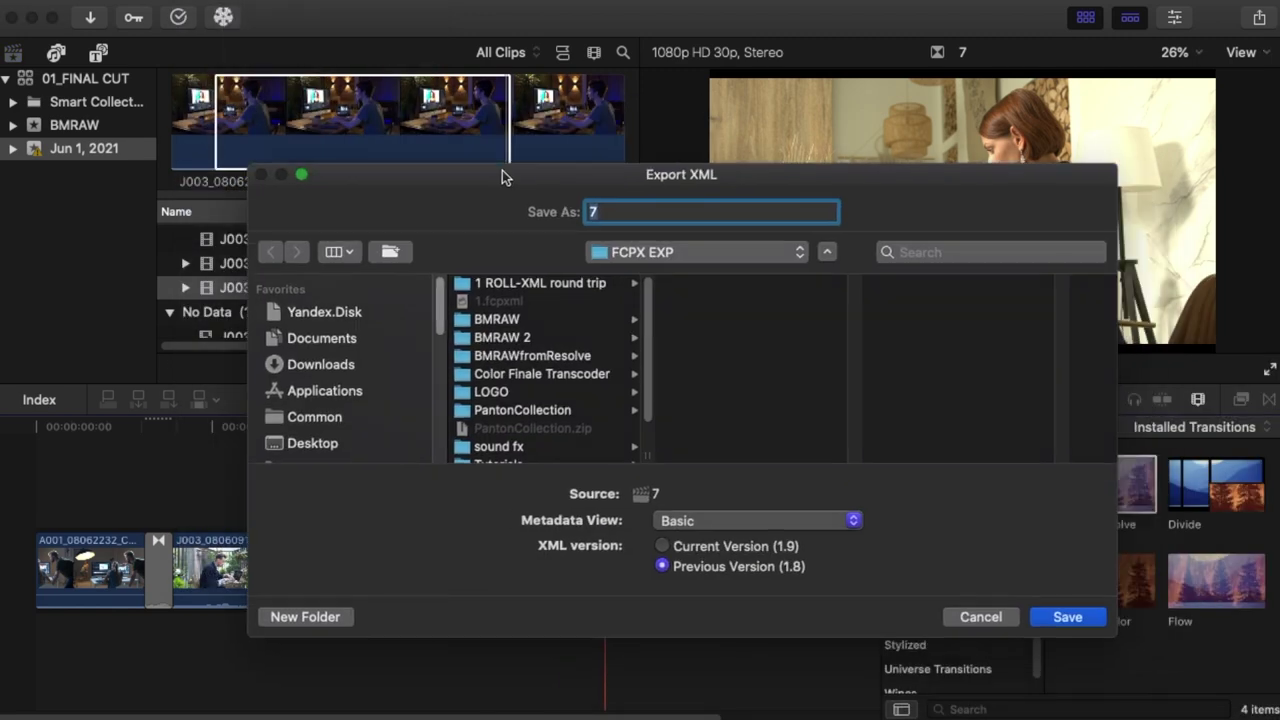
drag(502, 176, 505, 178)
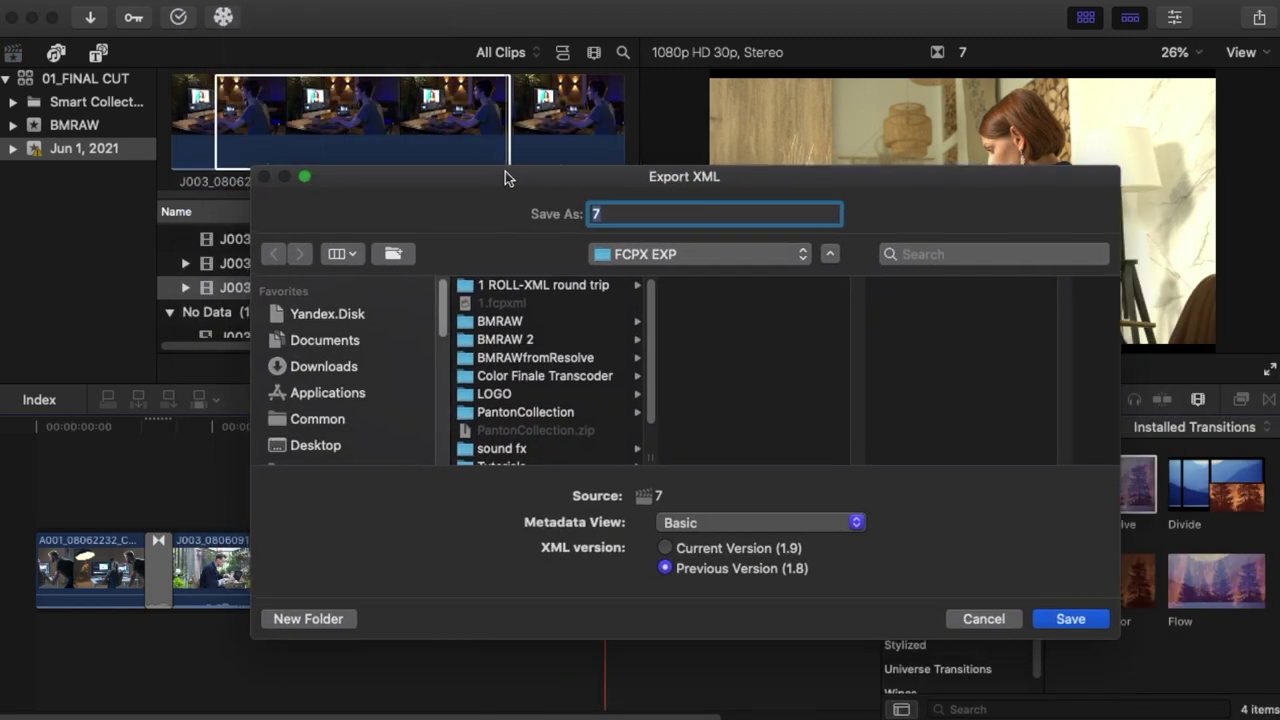
click(553, 285)
click(1068, 619)
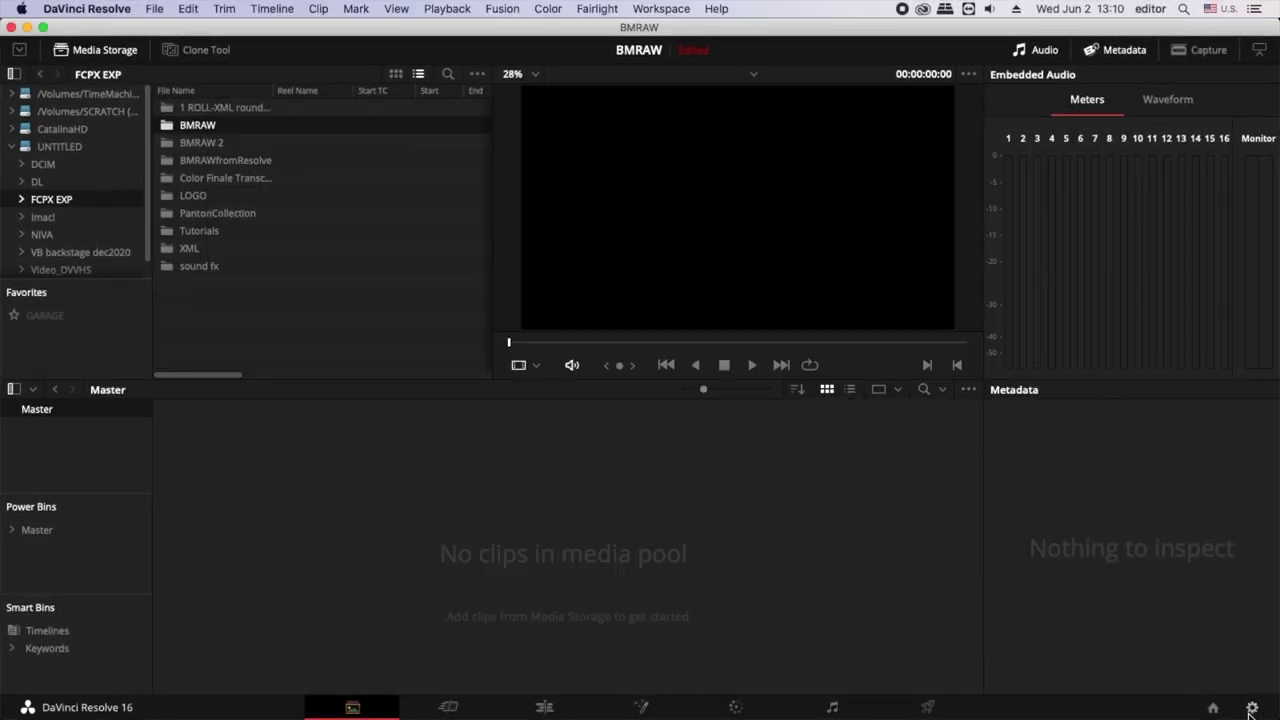
Confirm Camera RAW project settings: Blackmagic RAW at Half Res., decoded from Camera Metadata
click(1251, 708)
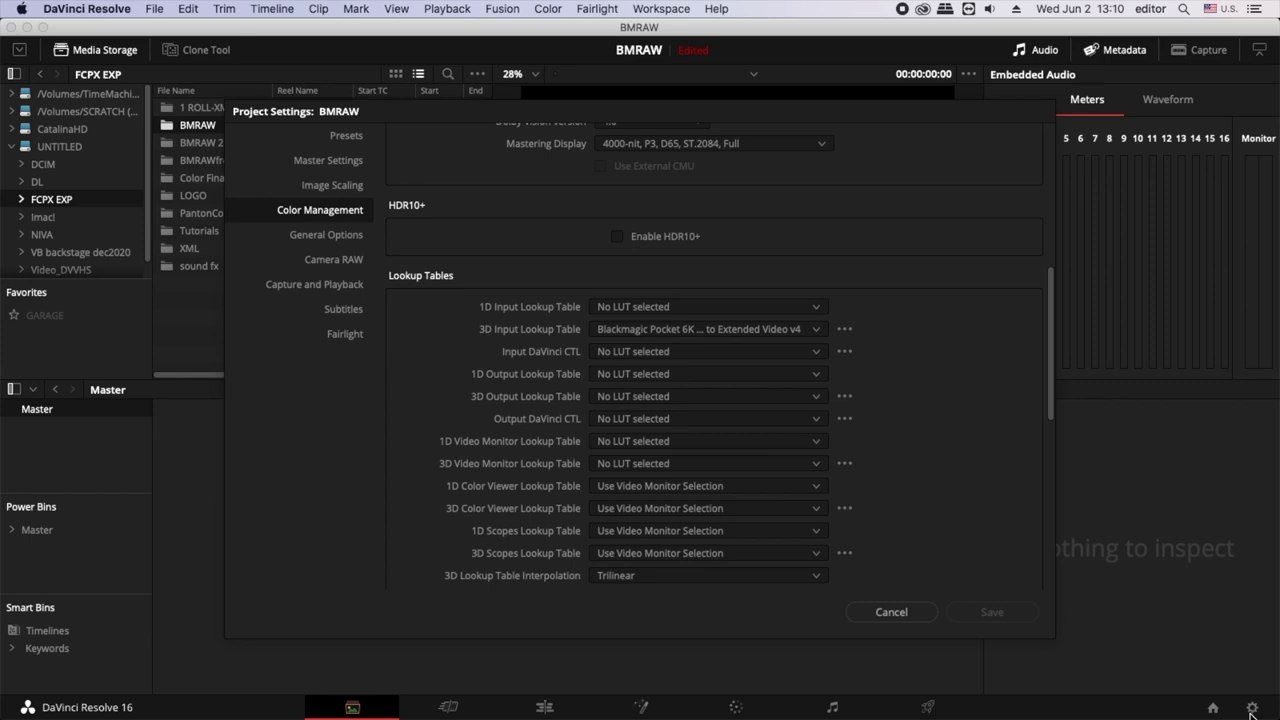
click(333, 259)
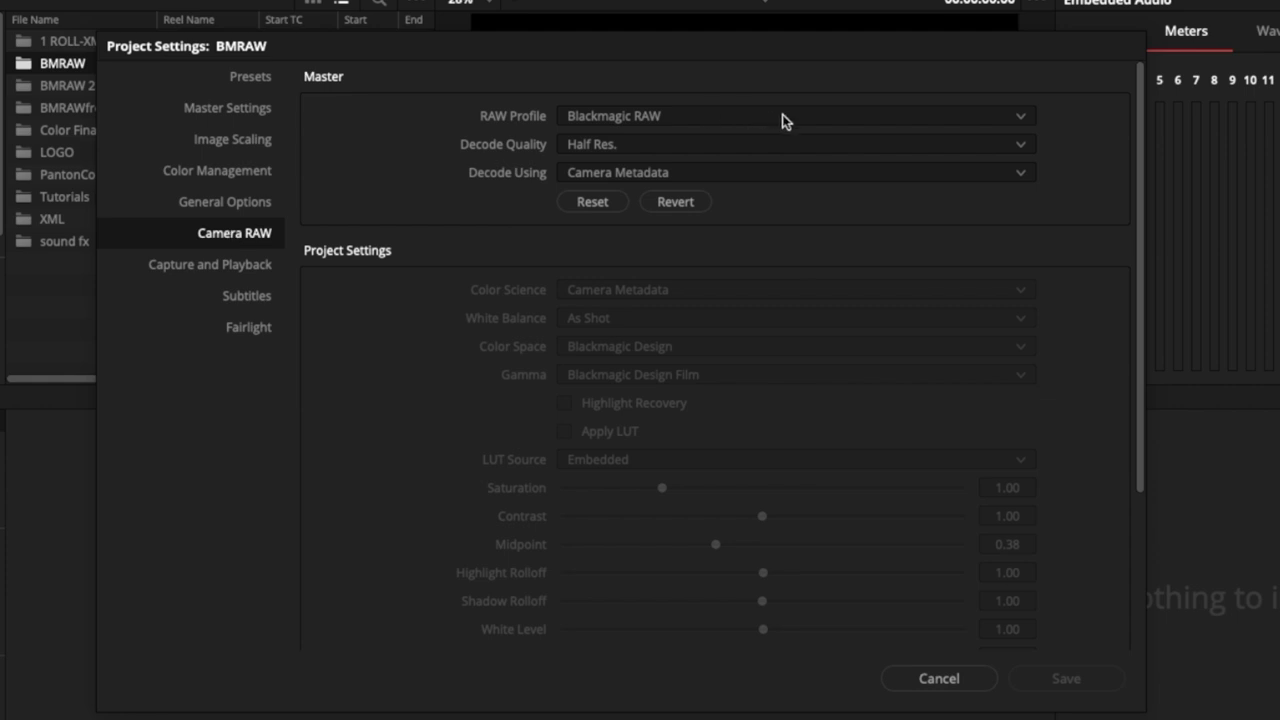
click(783, 120)
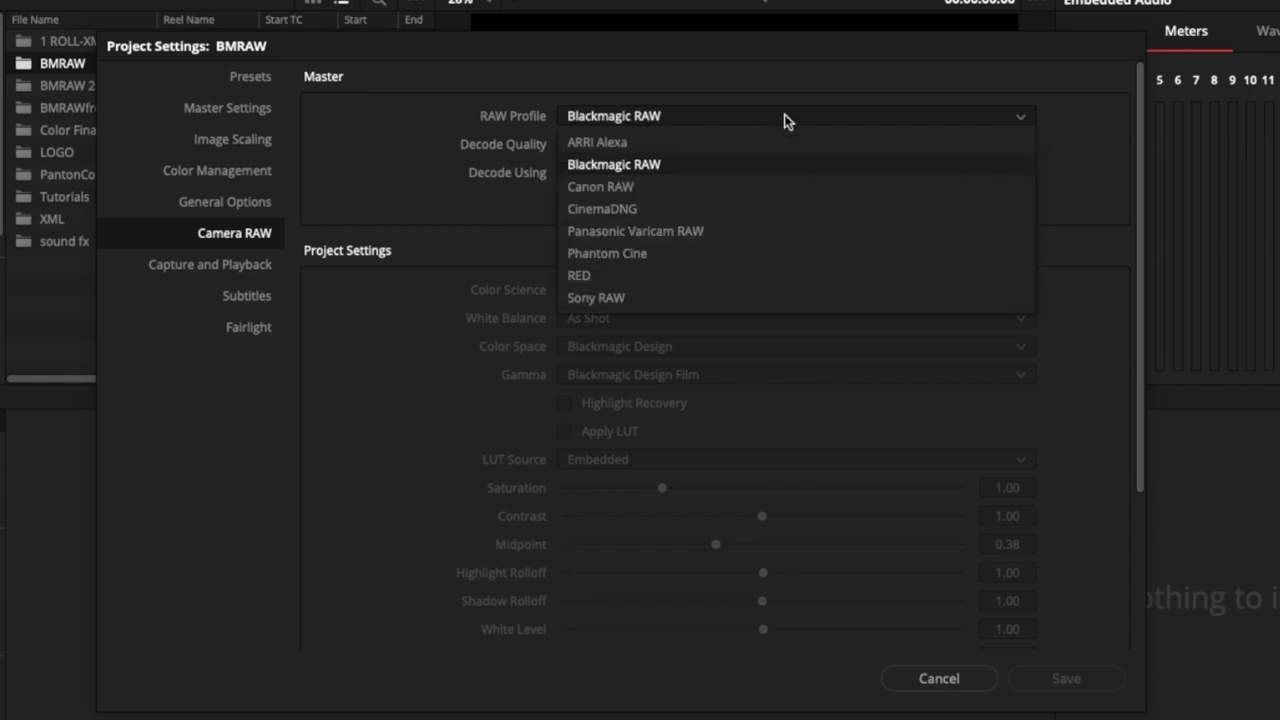
click(729, 170)
click(729, 149)
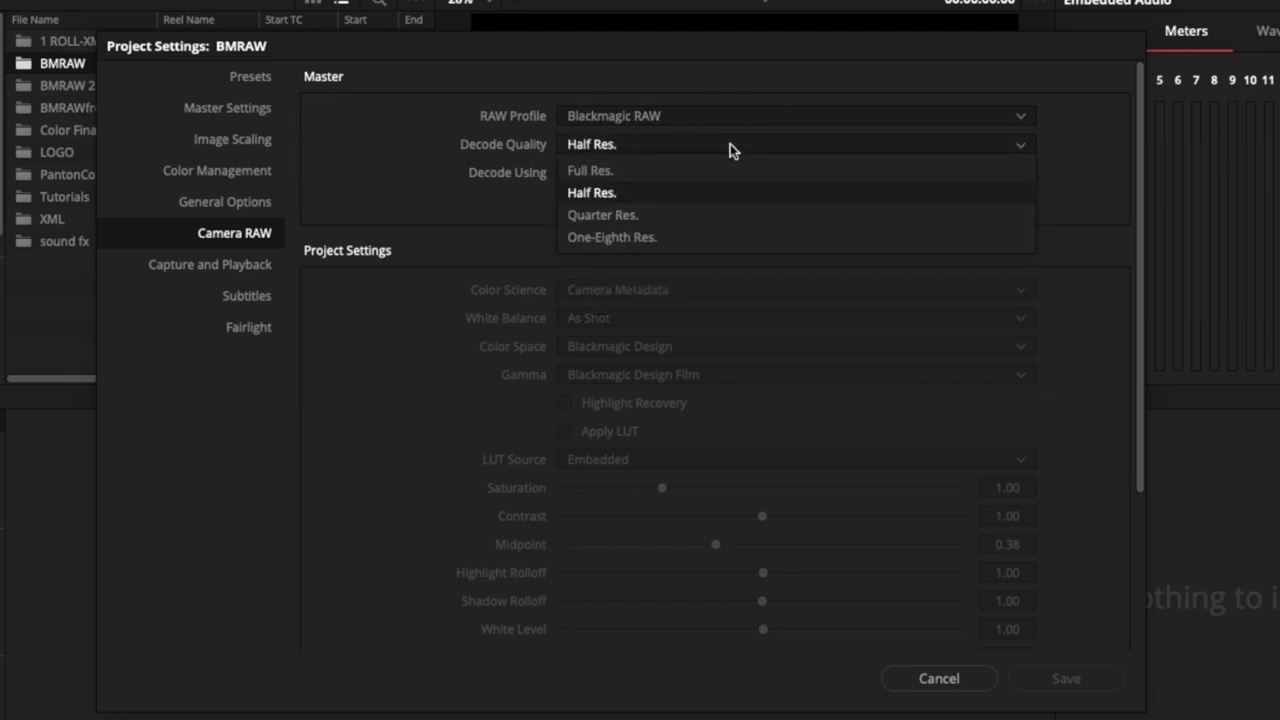
click(729, 149)
click(727, 176)
click(727, 176)
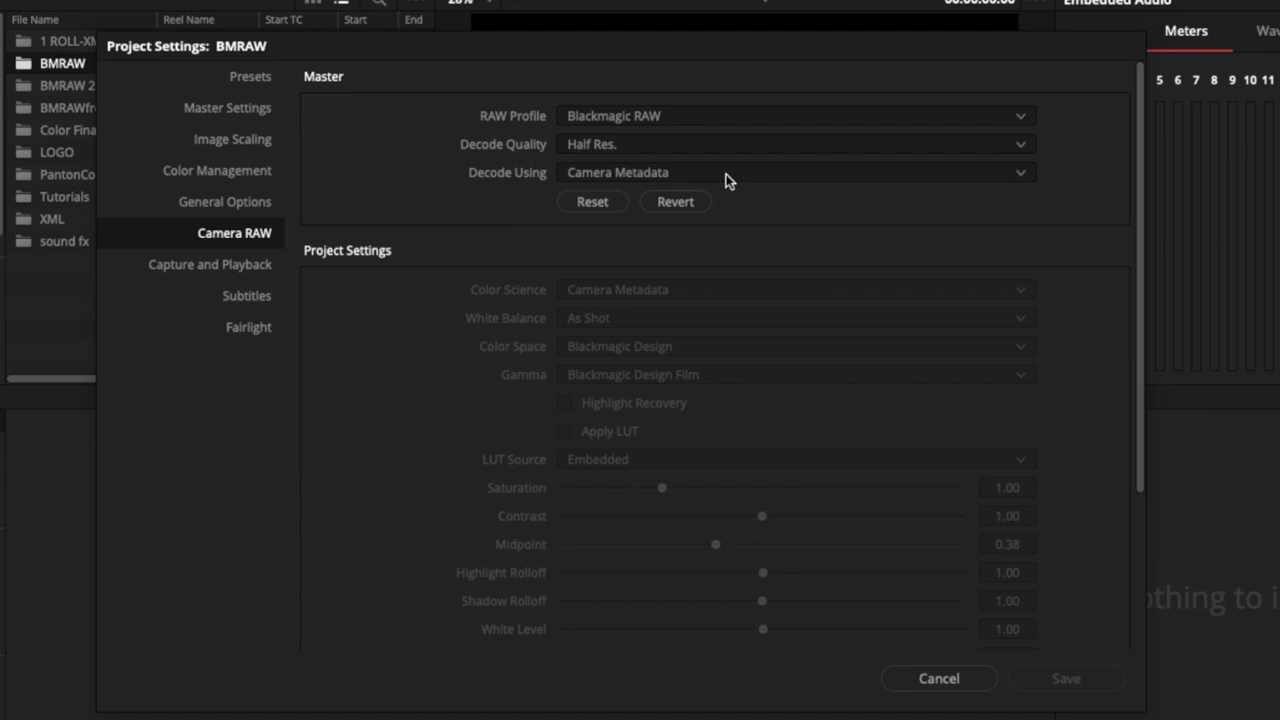
Browse the Color Management LUT list for the 3D Input Lookup Table
click(254, 174)
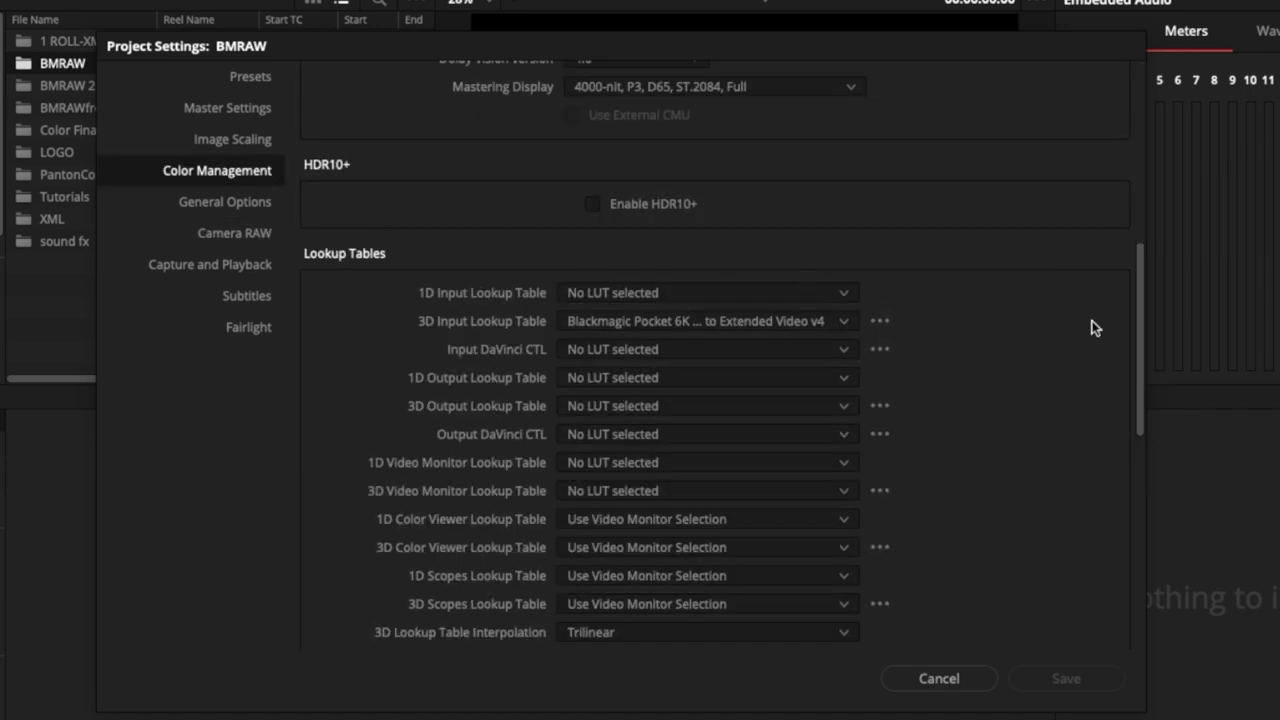
click(879, 322)
mouse_move(671, 254)
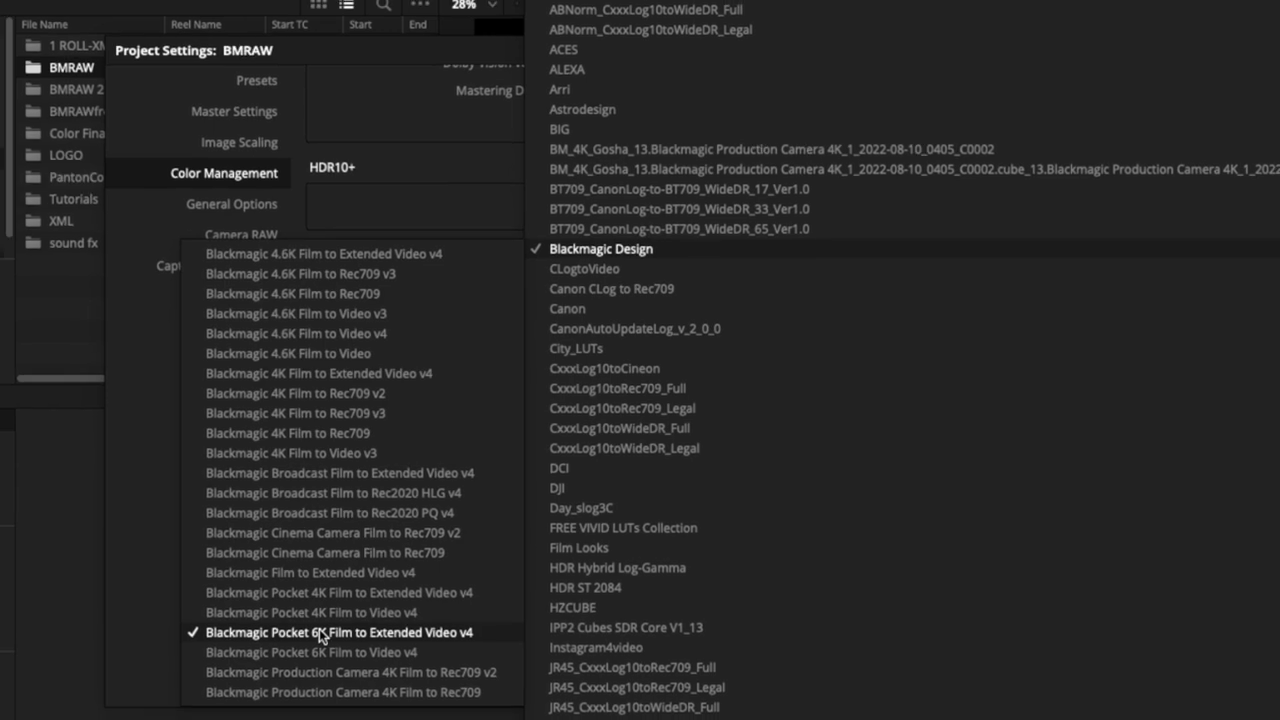
Choose the Pocket 6K Film to Extended Video v4 input LUT, then add the BMRAW folder as a bin
click(316, 636)
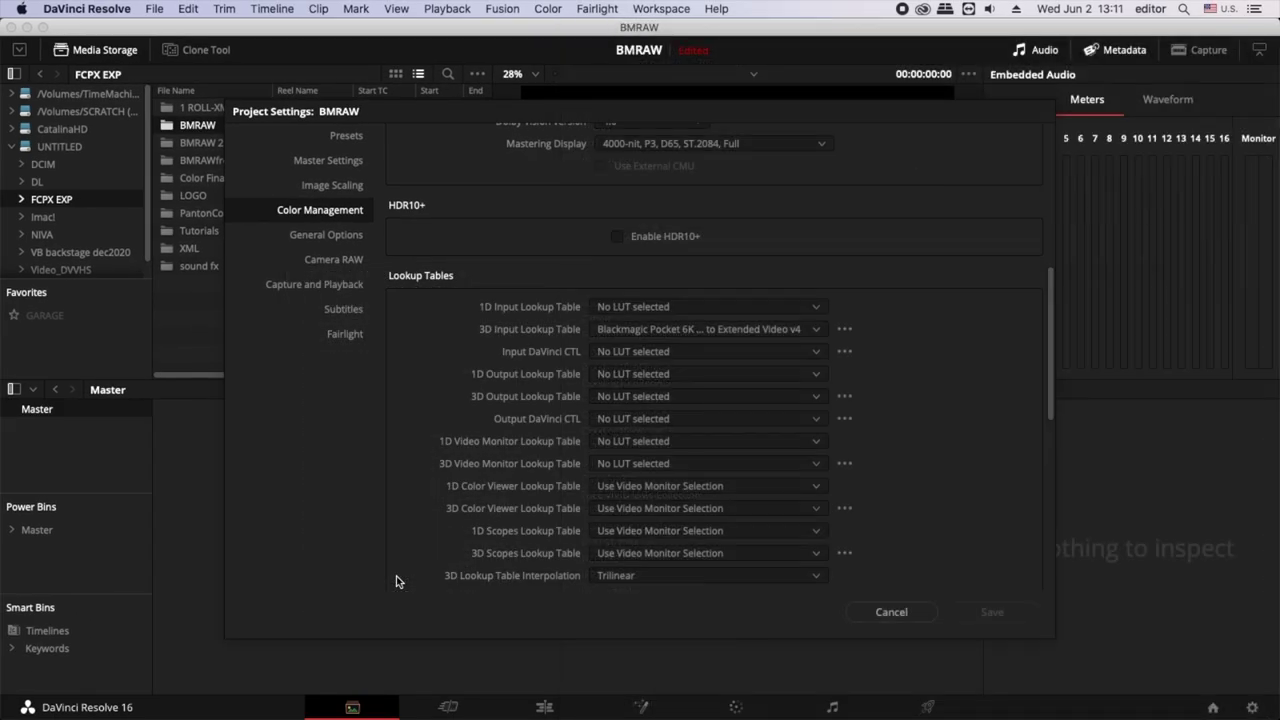
click(905, 615)
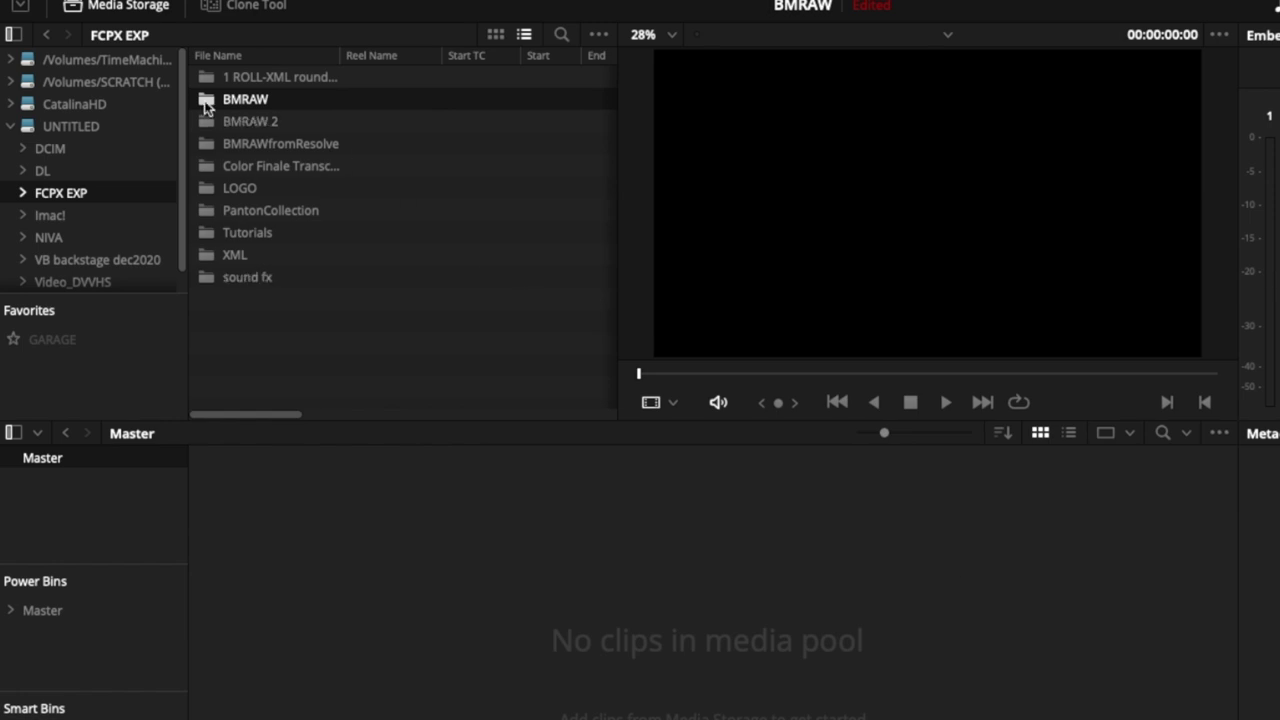
right_click(205, 105)
click(237, 157)
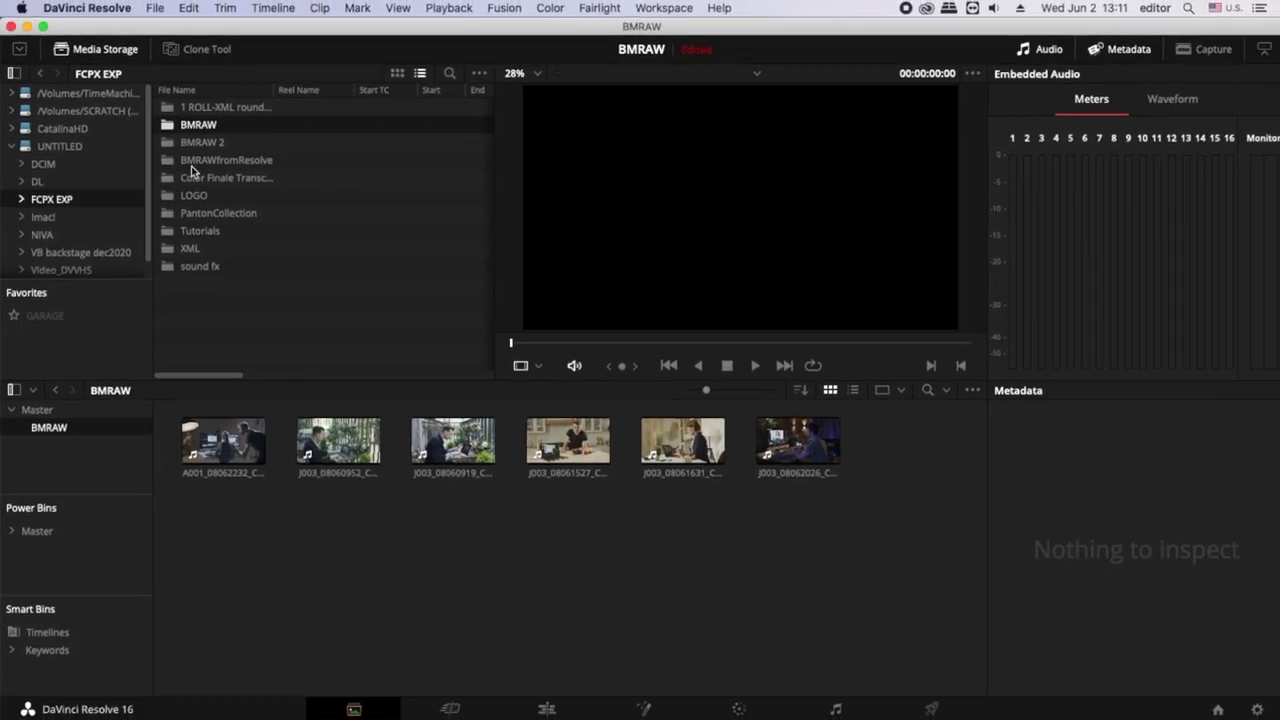
On the Edit page, import 7.fcpxml from the FCPX EXP folder as a timeline using the BMRAW bin
click(546, 709)
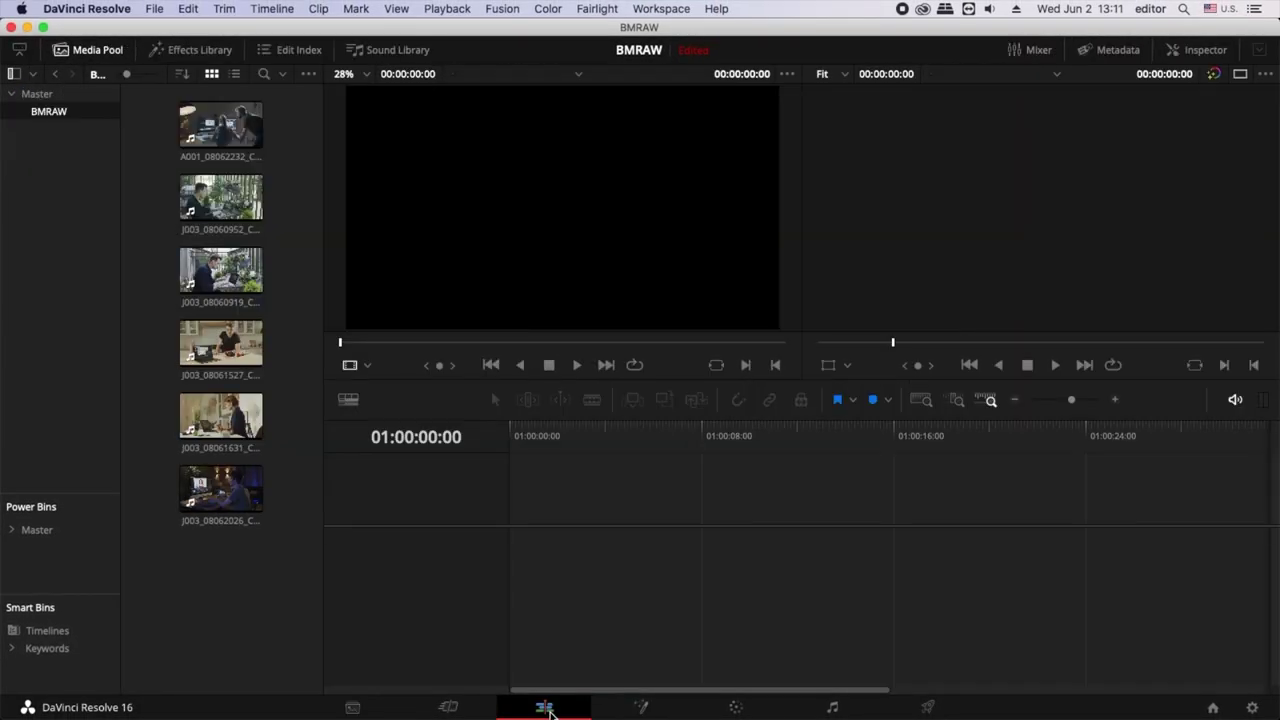
click(155, 10)
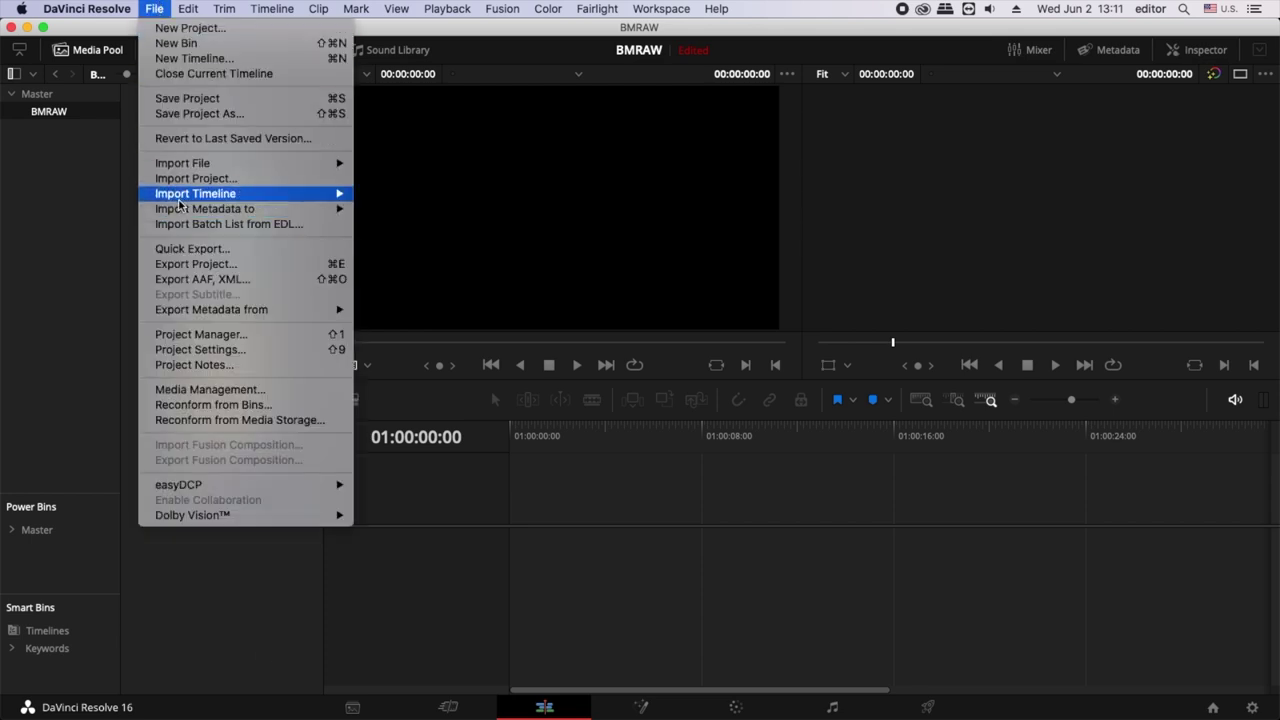
mouse_move(182, 194)
click(408, 197)
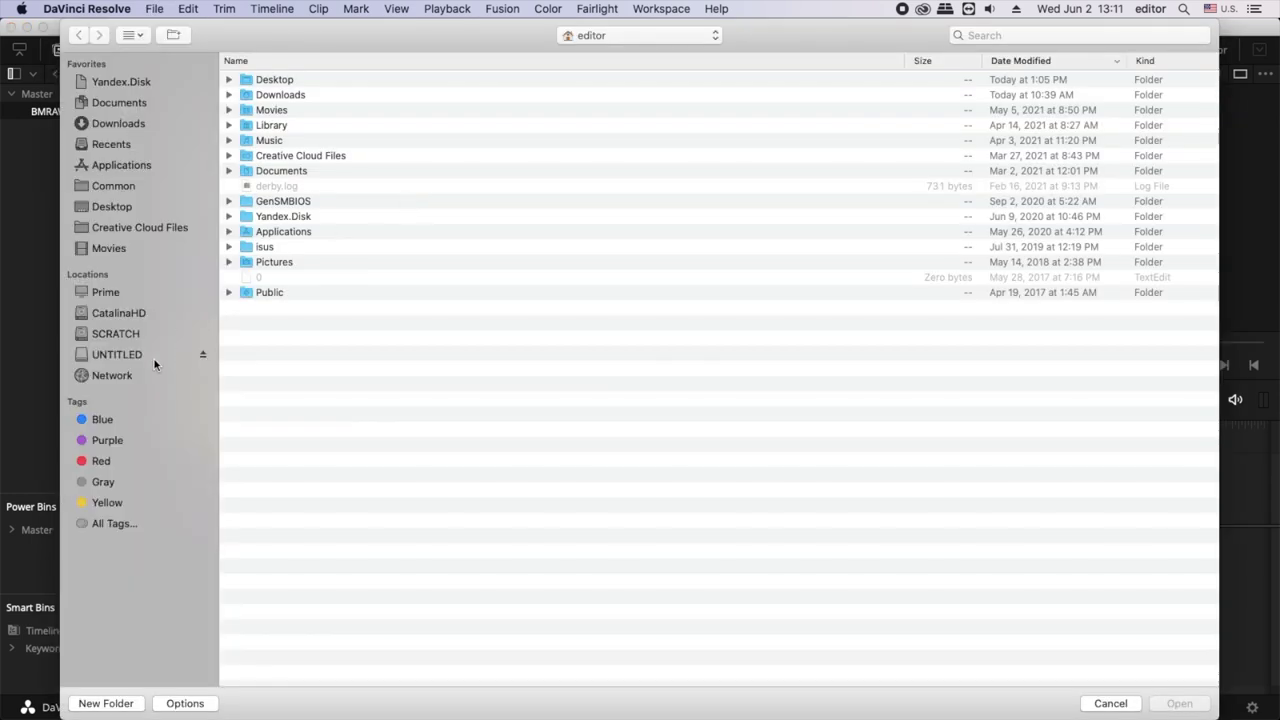
click(154, 359)
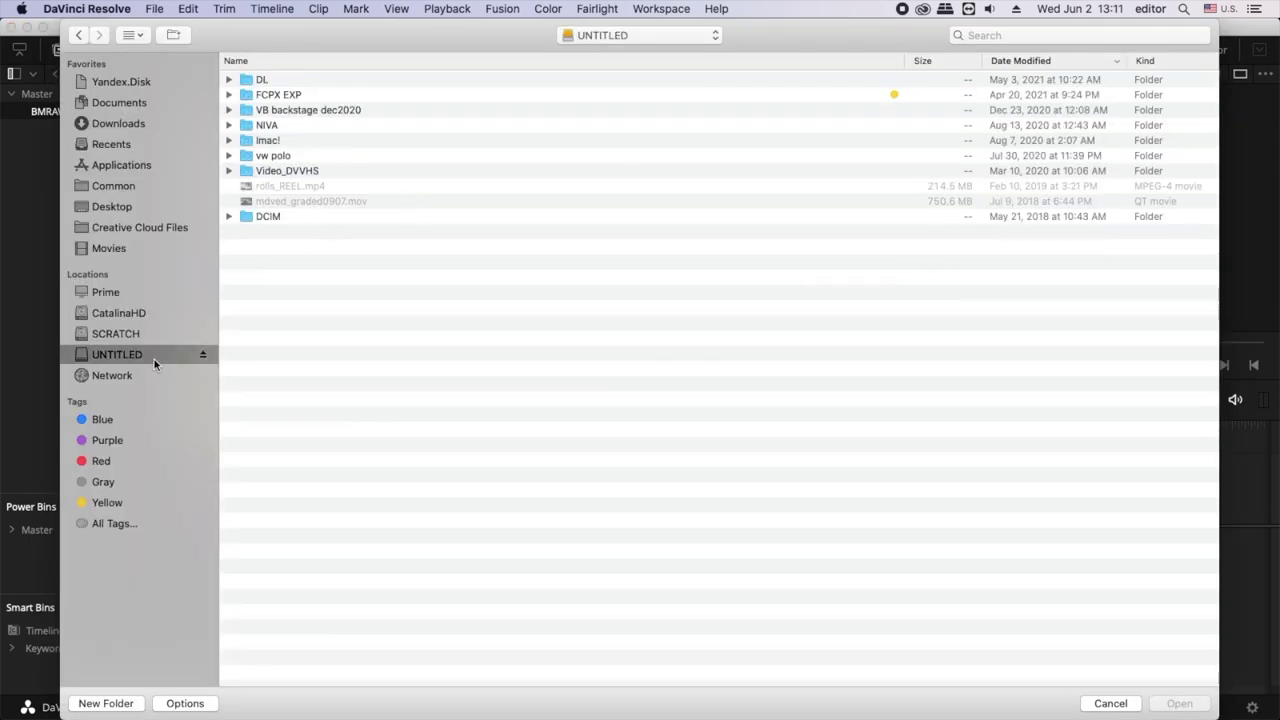
double_click(270, 94)
click(258, 80)
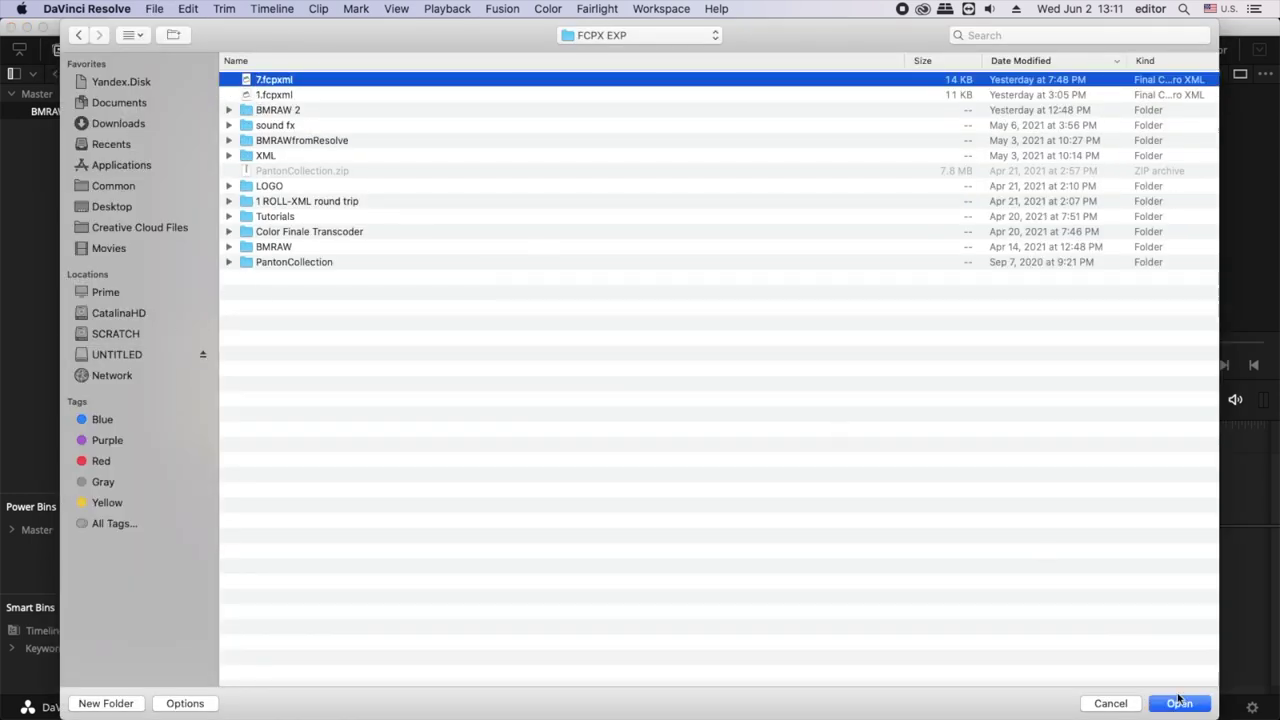
click(1179, 703)
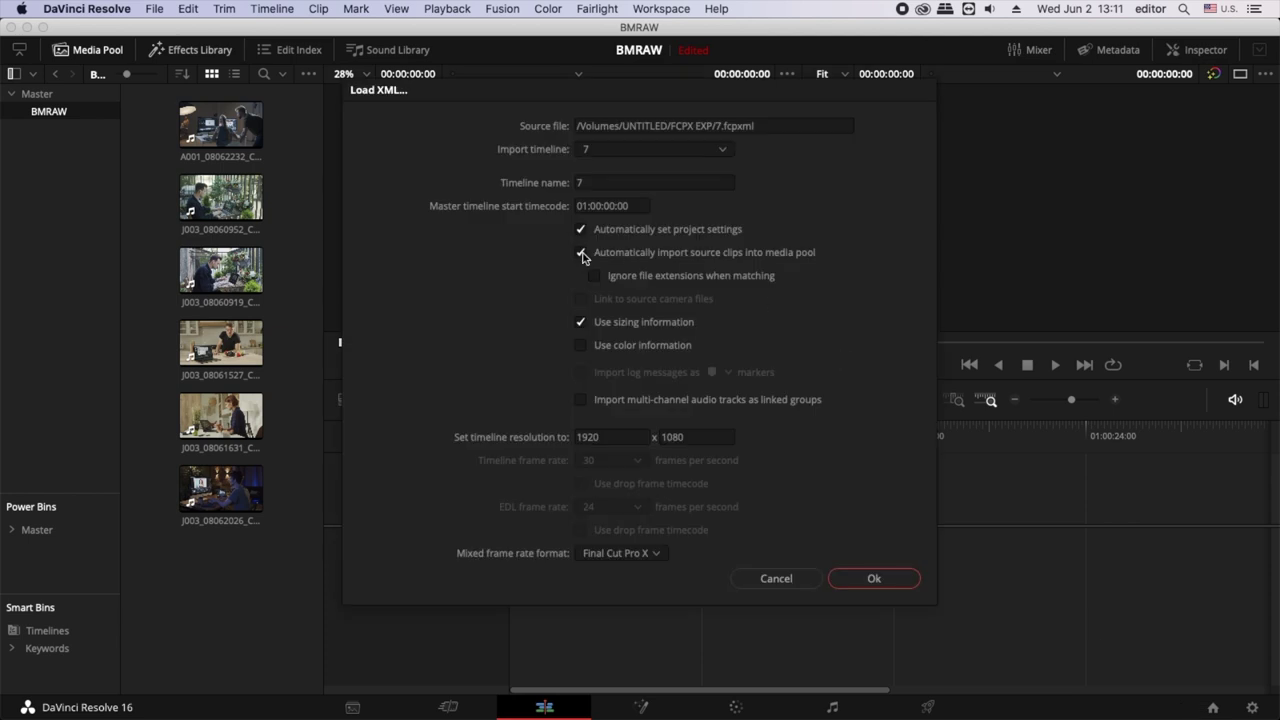
click(860, 576)
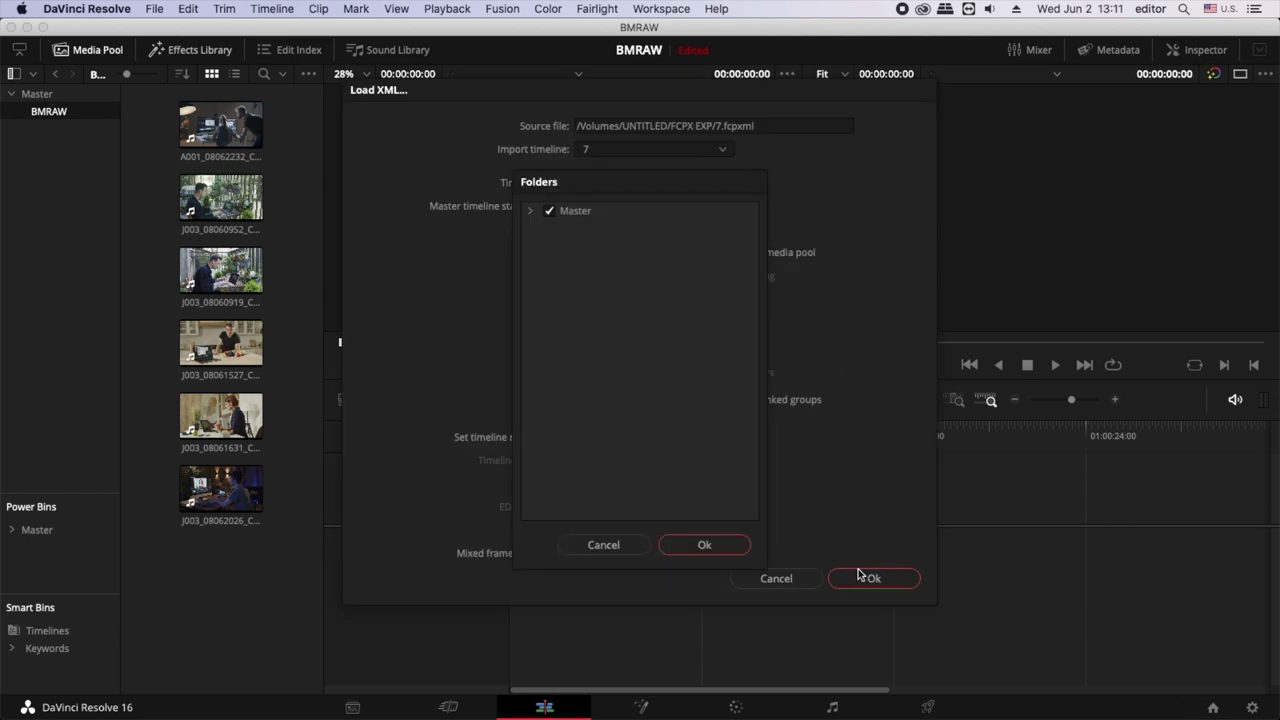
click(532, 212)
click(730, 544)
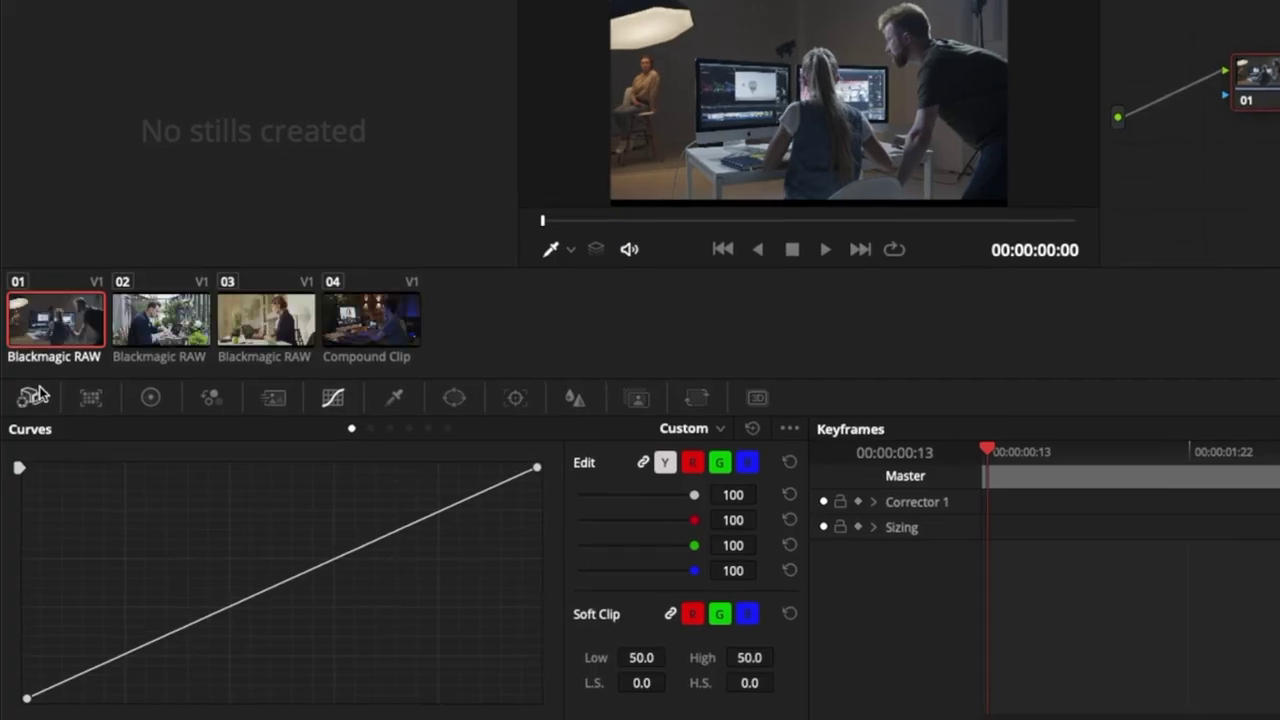
In the Camera Raw palette, switch the first clip's Decode Using to Clip
click(33, 398)
click(190, 462)
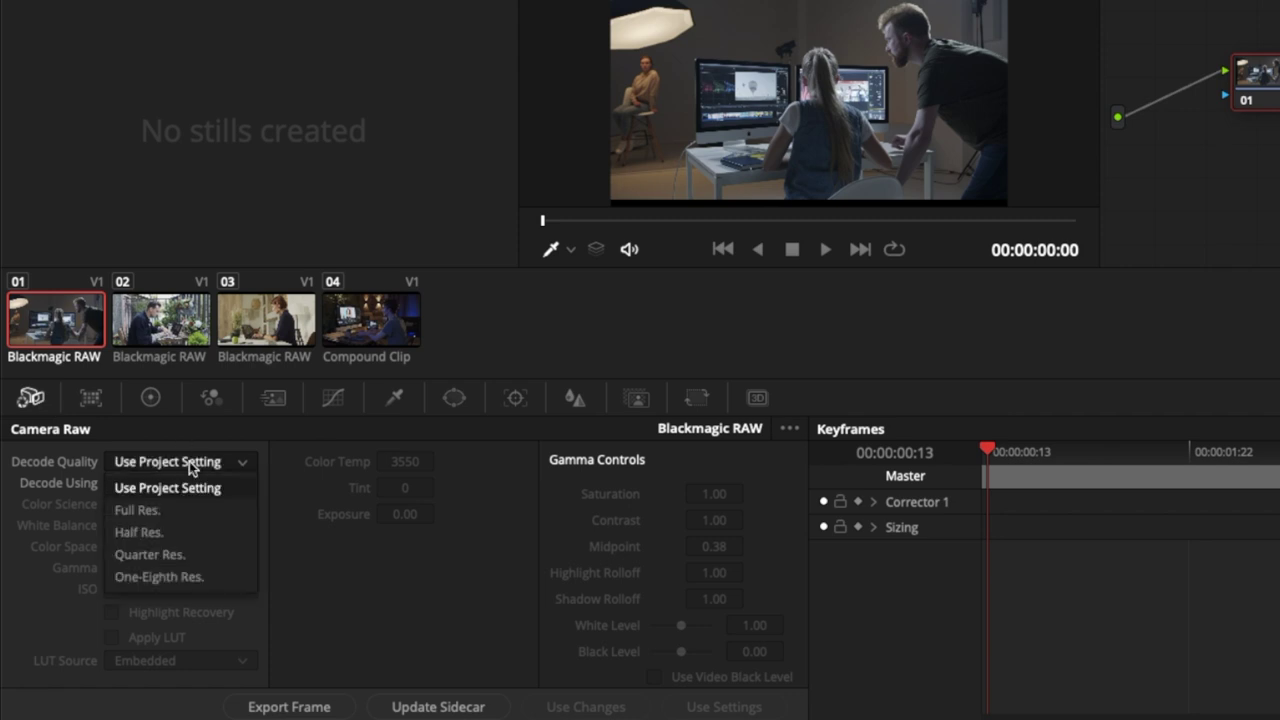
click(189, 461)
click(193, 482)
click(155, 592)
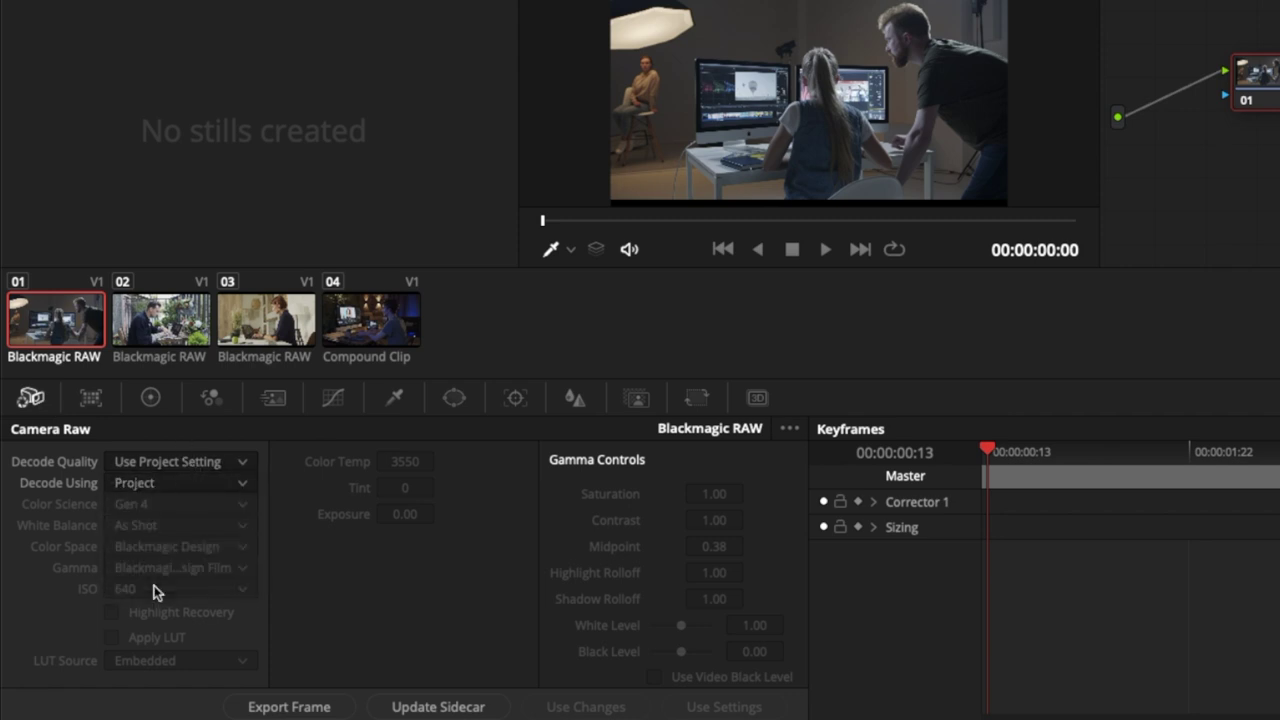
click(197, 484)
click(140, 572)
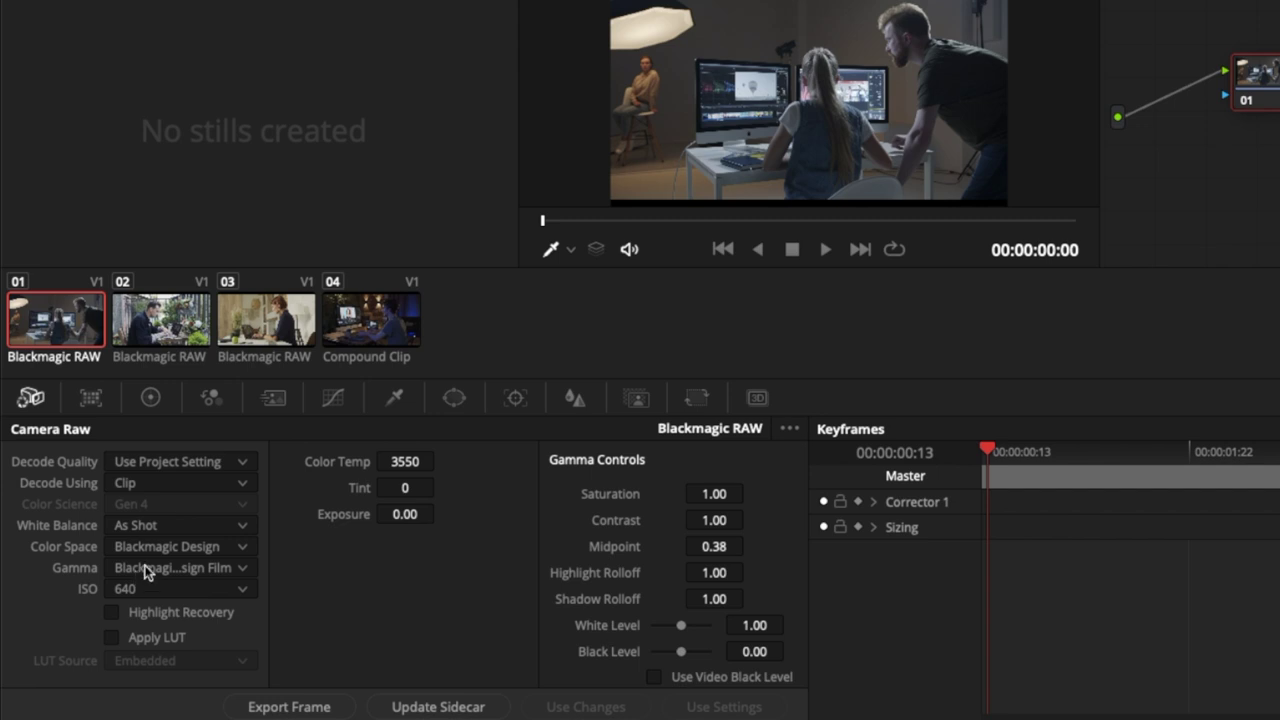
Keep Blackmagic Design colour space and Film gamma, set ISO 500 and warm the Color Temp
click(242, 527)
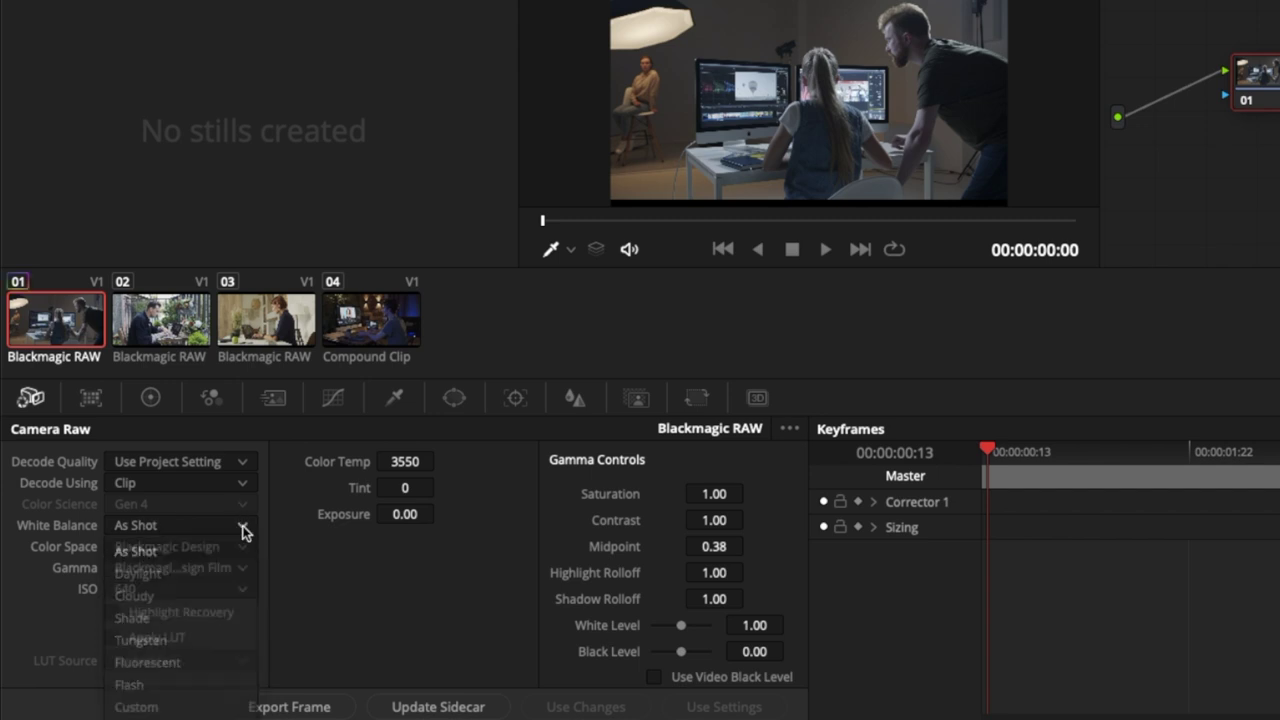
click(242, 530)
click(245, 548)
click(245, 548)
click(241, 568)
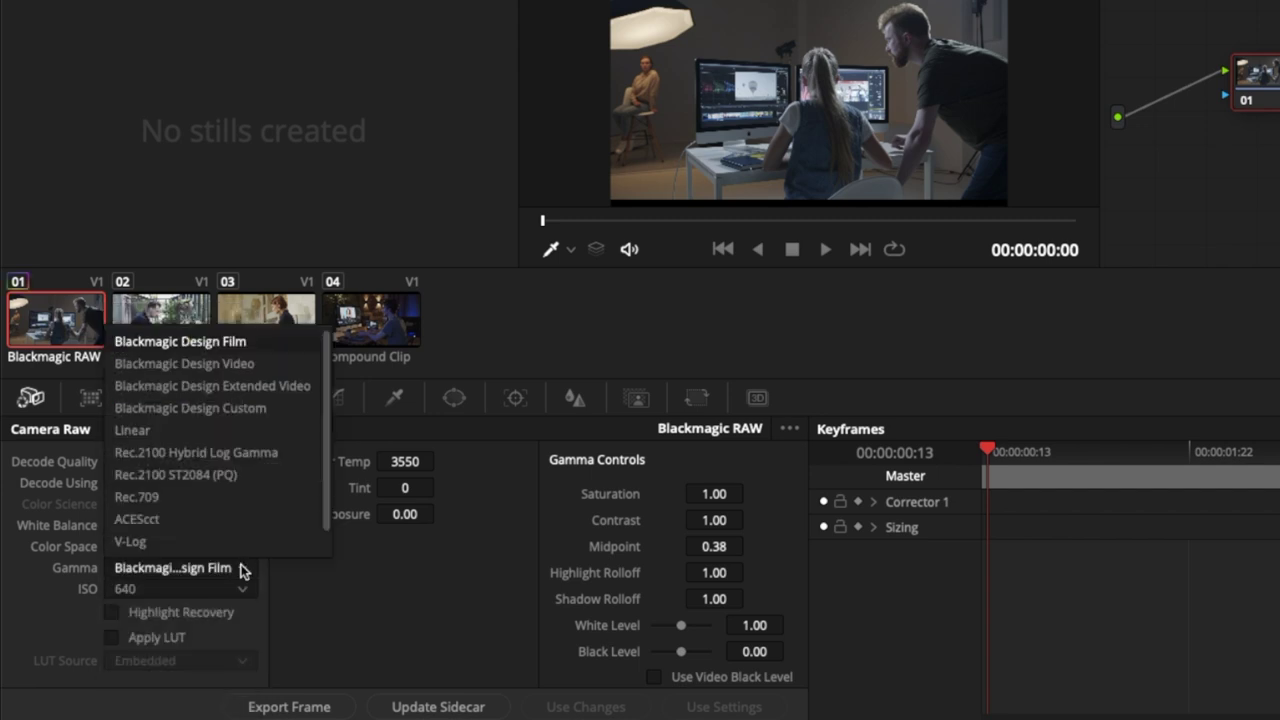
click(242, 570)
click(242, 589)
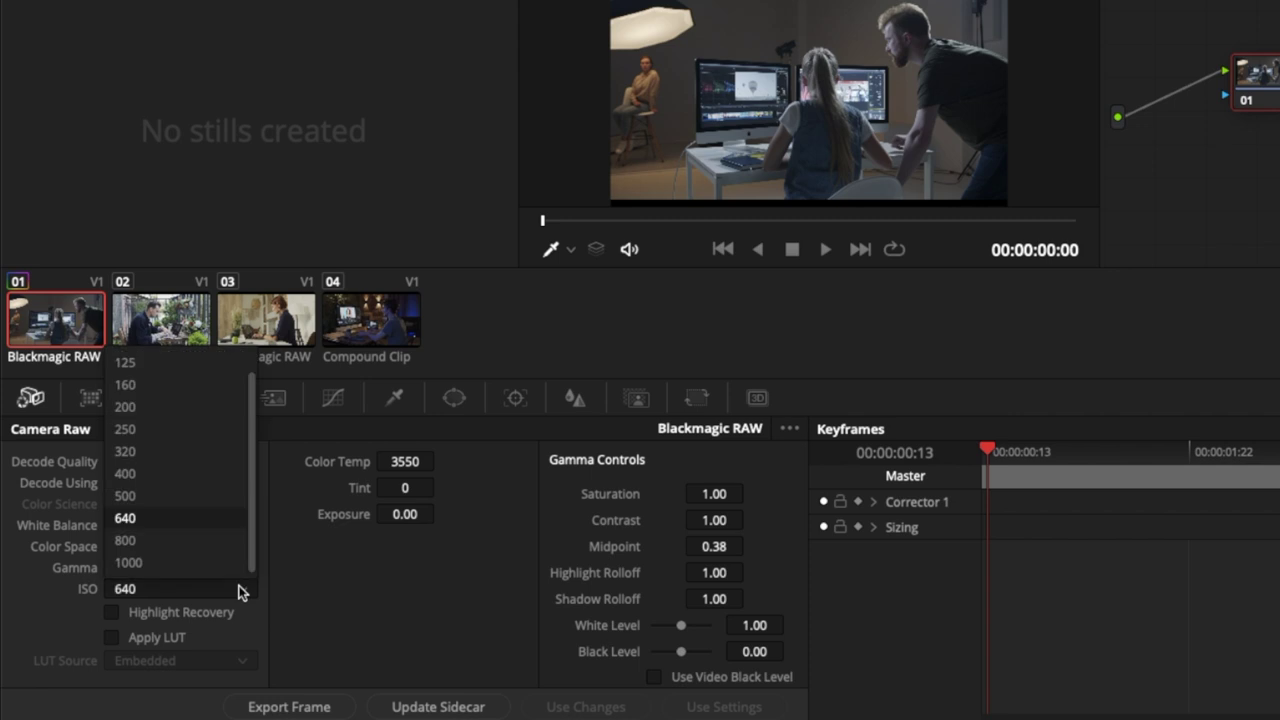
click(163, 500)
drag(410, 462, 447, 498)
Bring up the Curves palette for clip 01
click(333, 398)
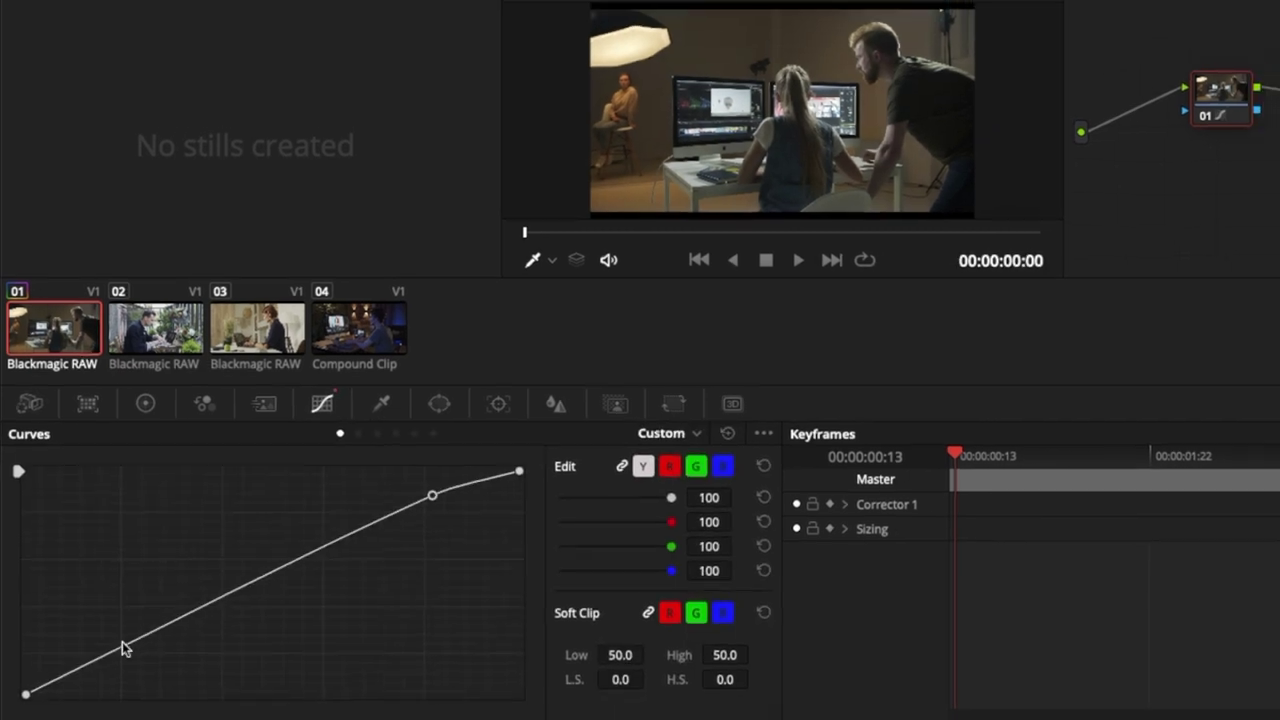